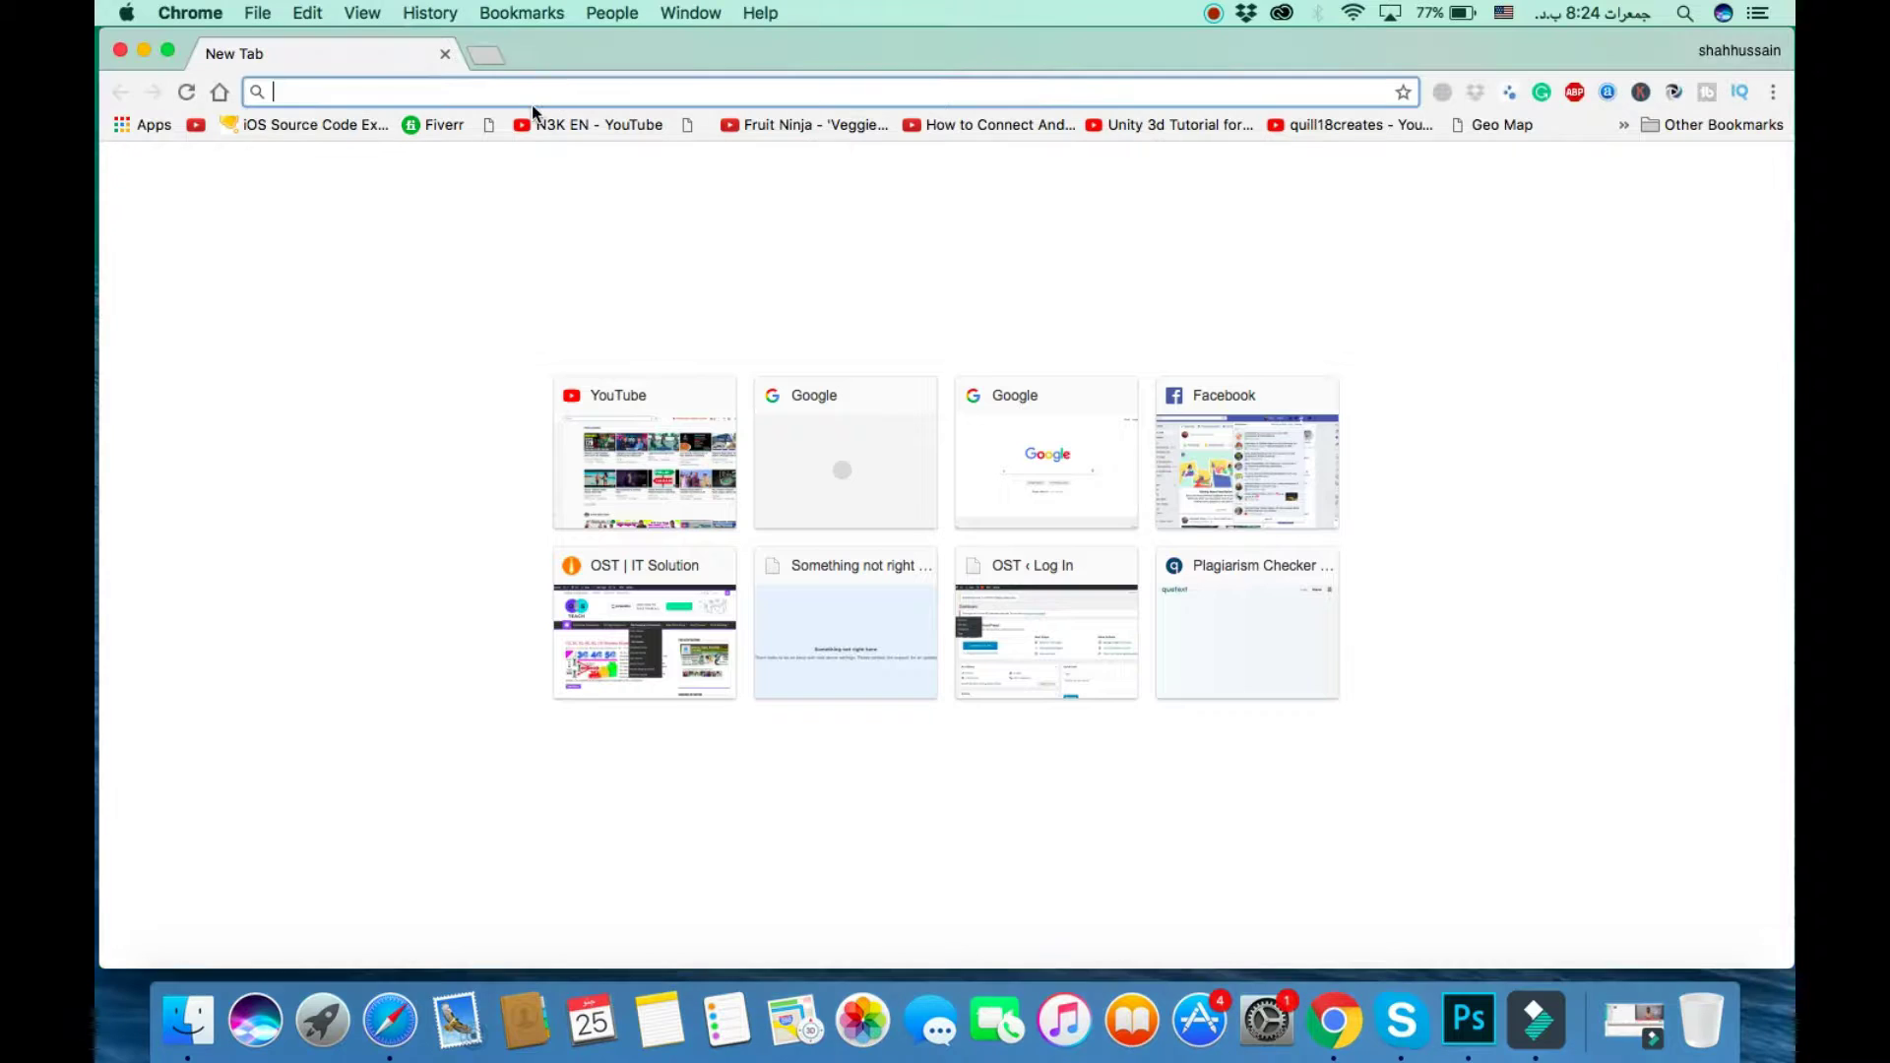
Step: Go to google.com and search for "keywords planner"
{"action": "type", "text": "google.com"}
{"action": "key", "text": "Return"}
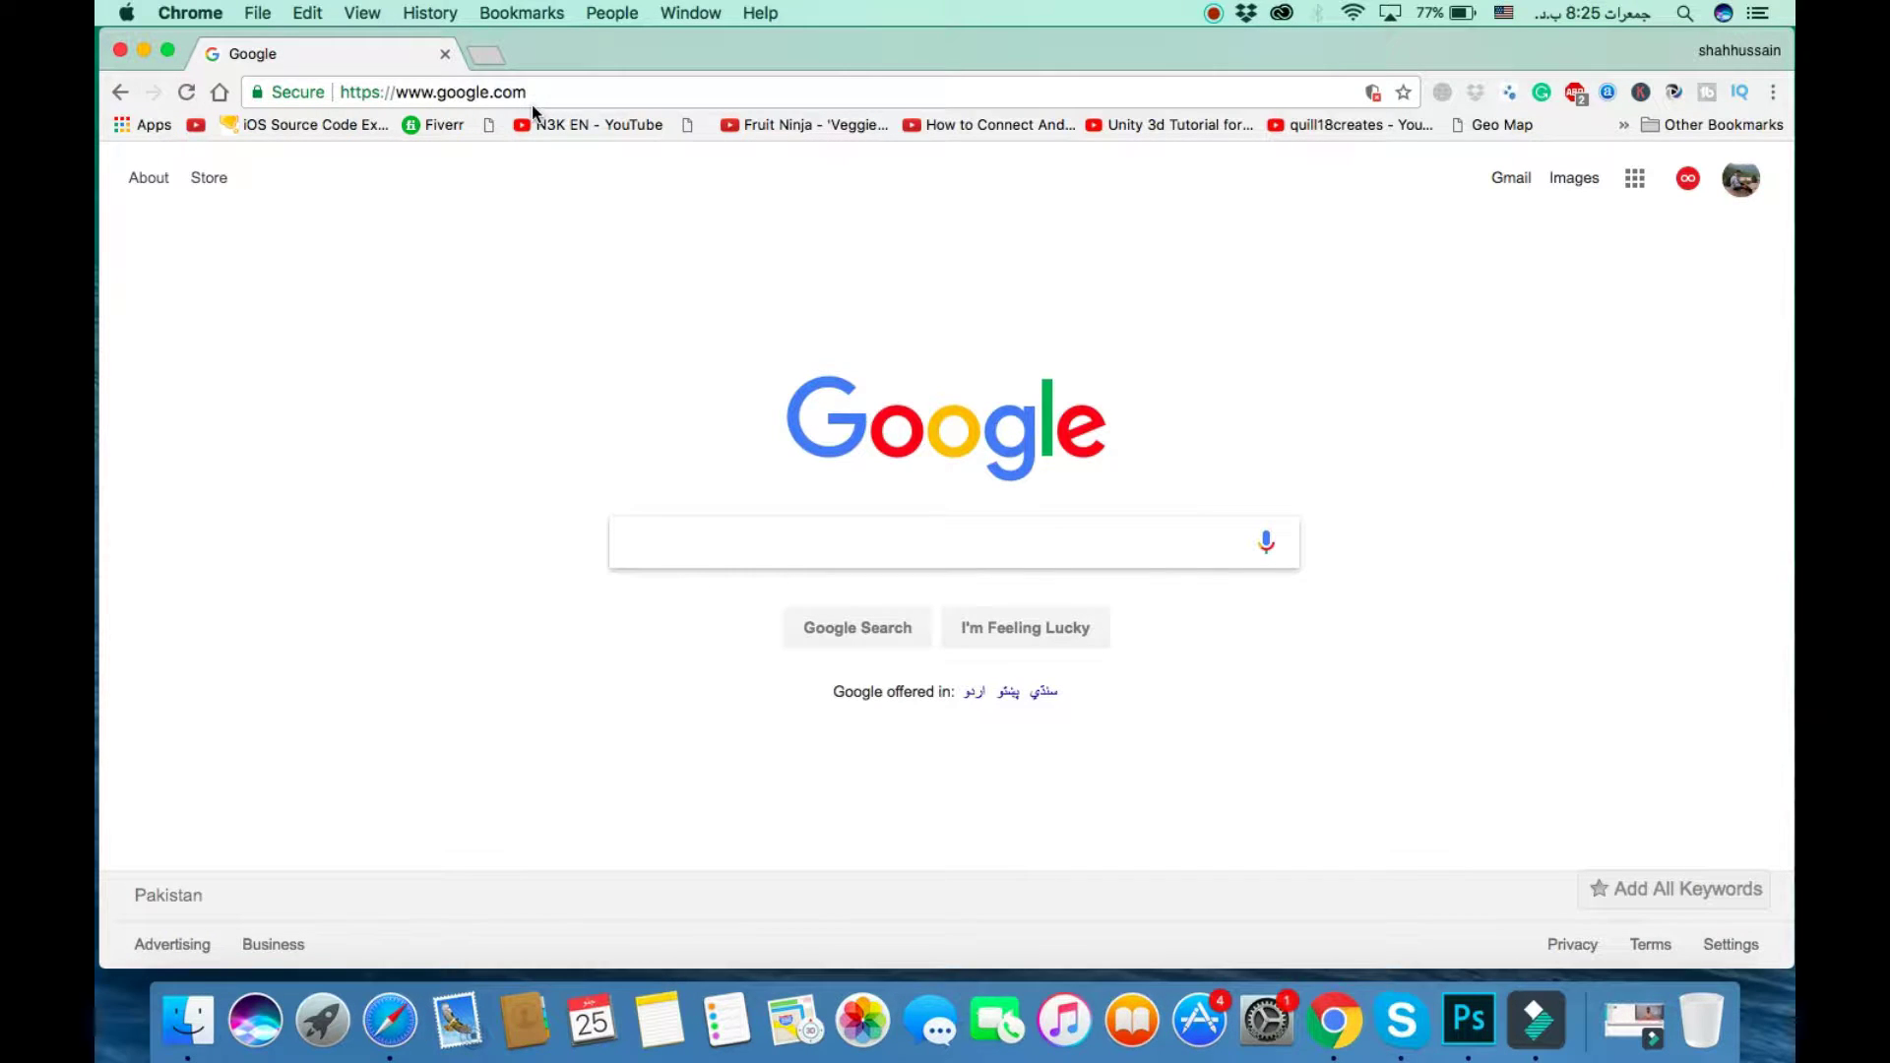
{"action": "type", "text": "ey"}
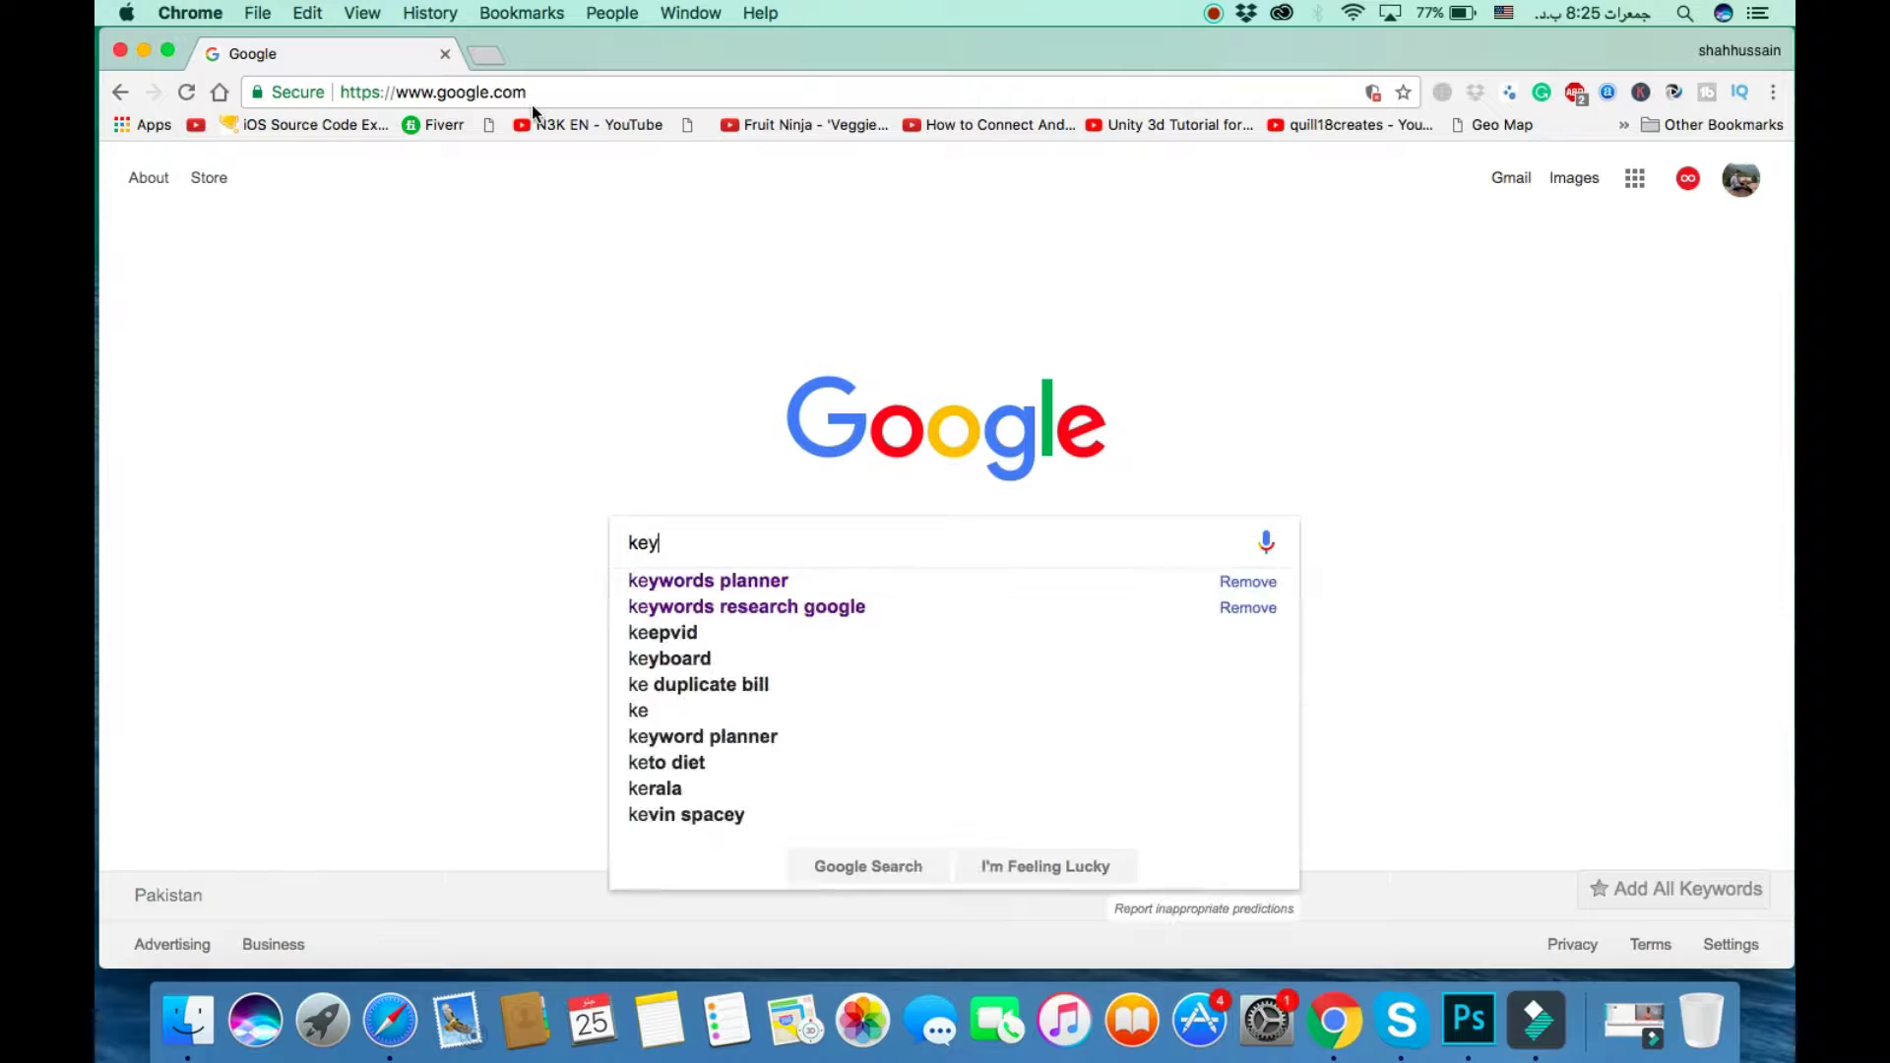
{"action": "key", "text": "Down"}
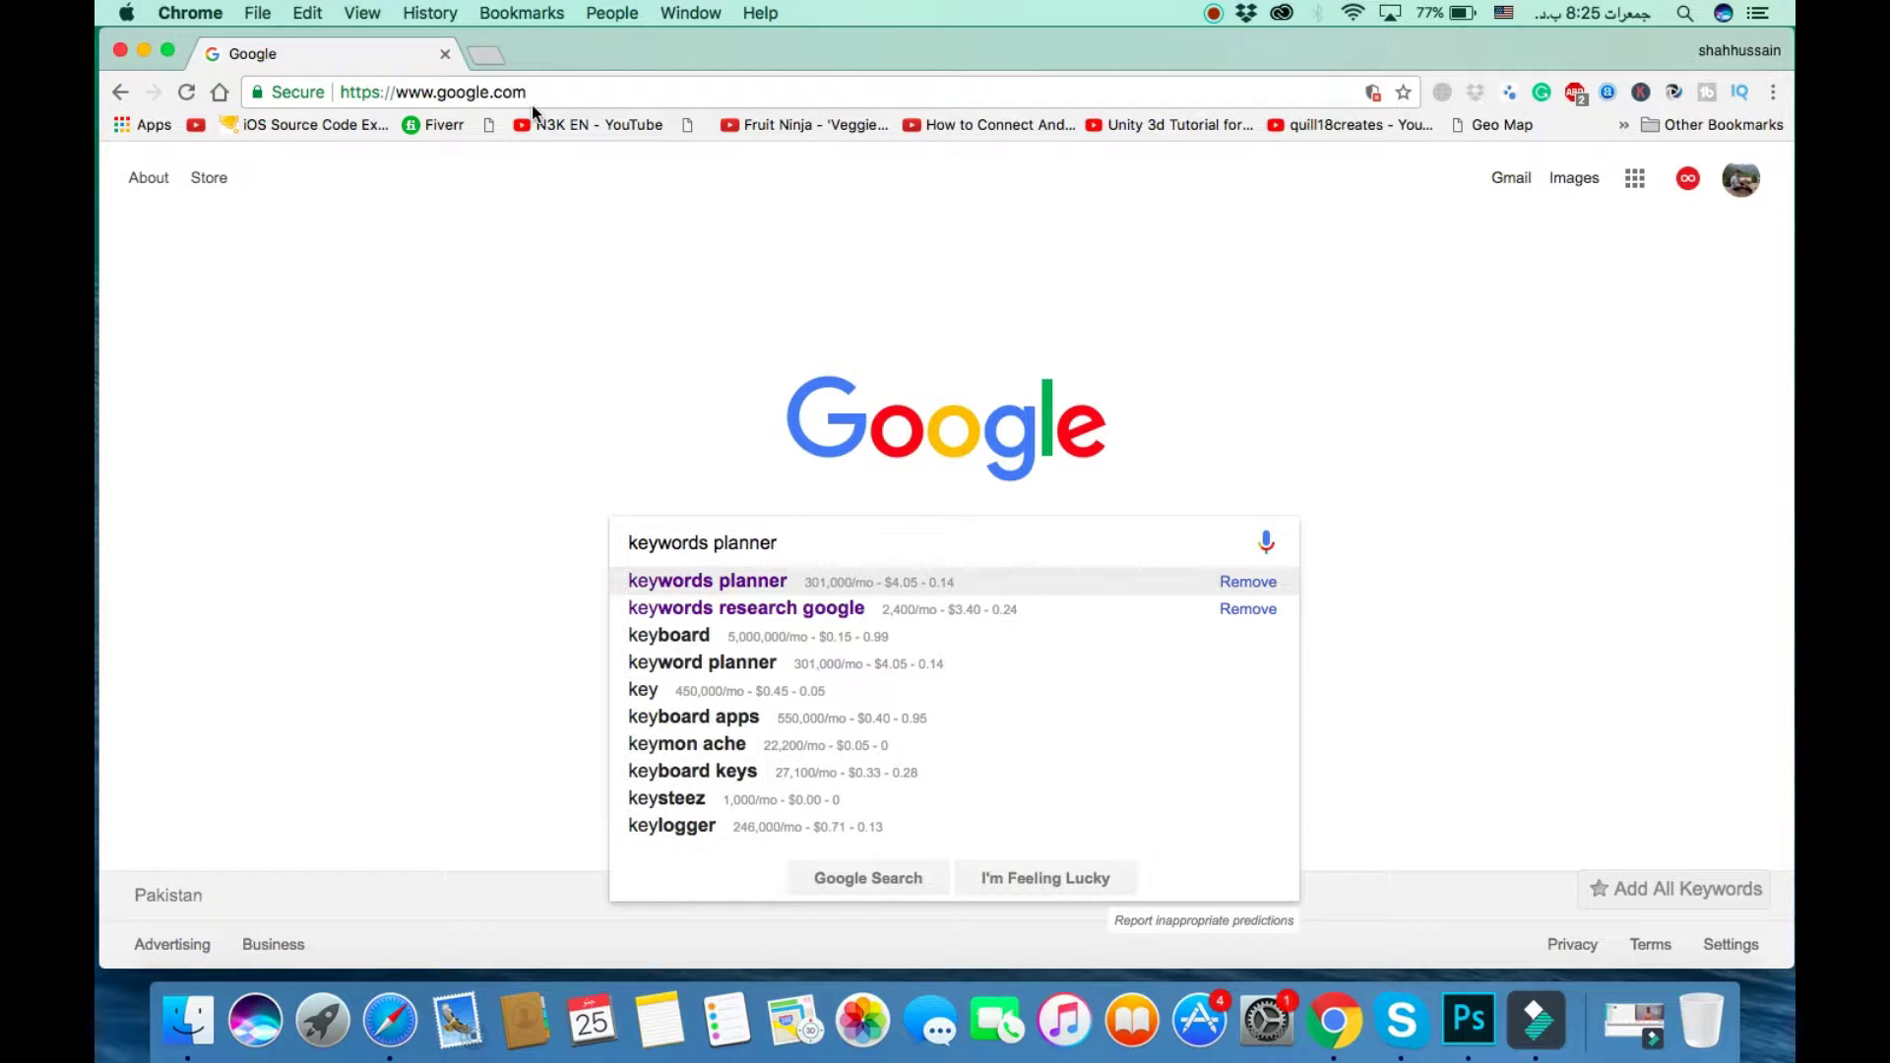
{"action": "key", "text": "Return"}
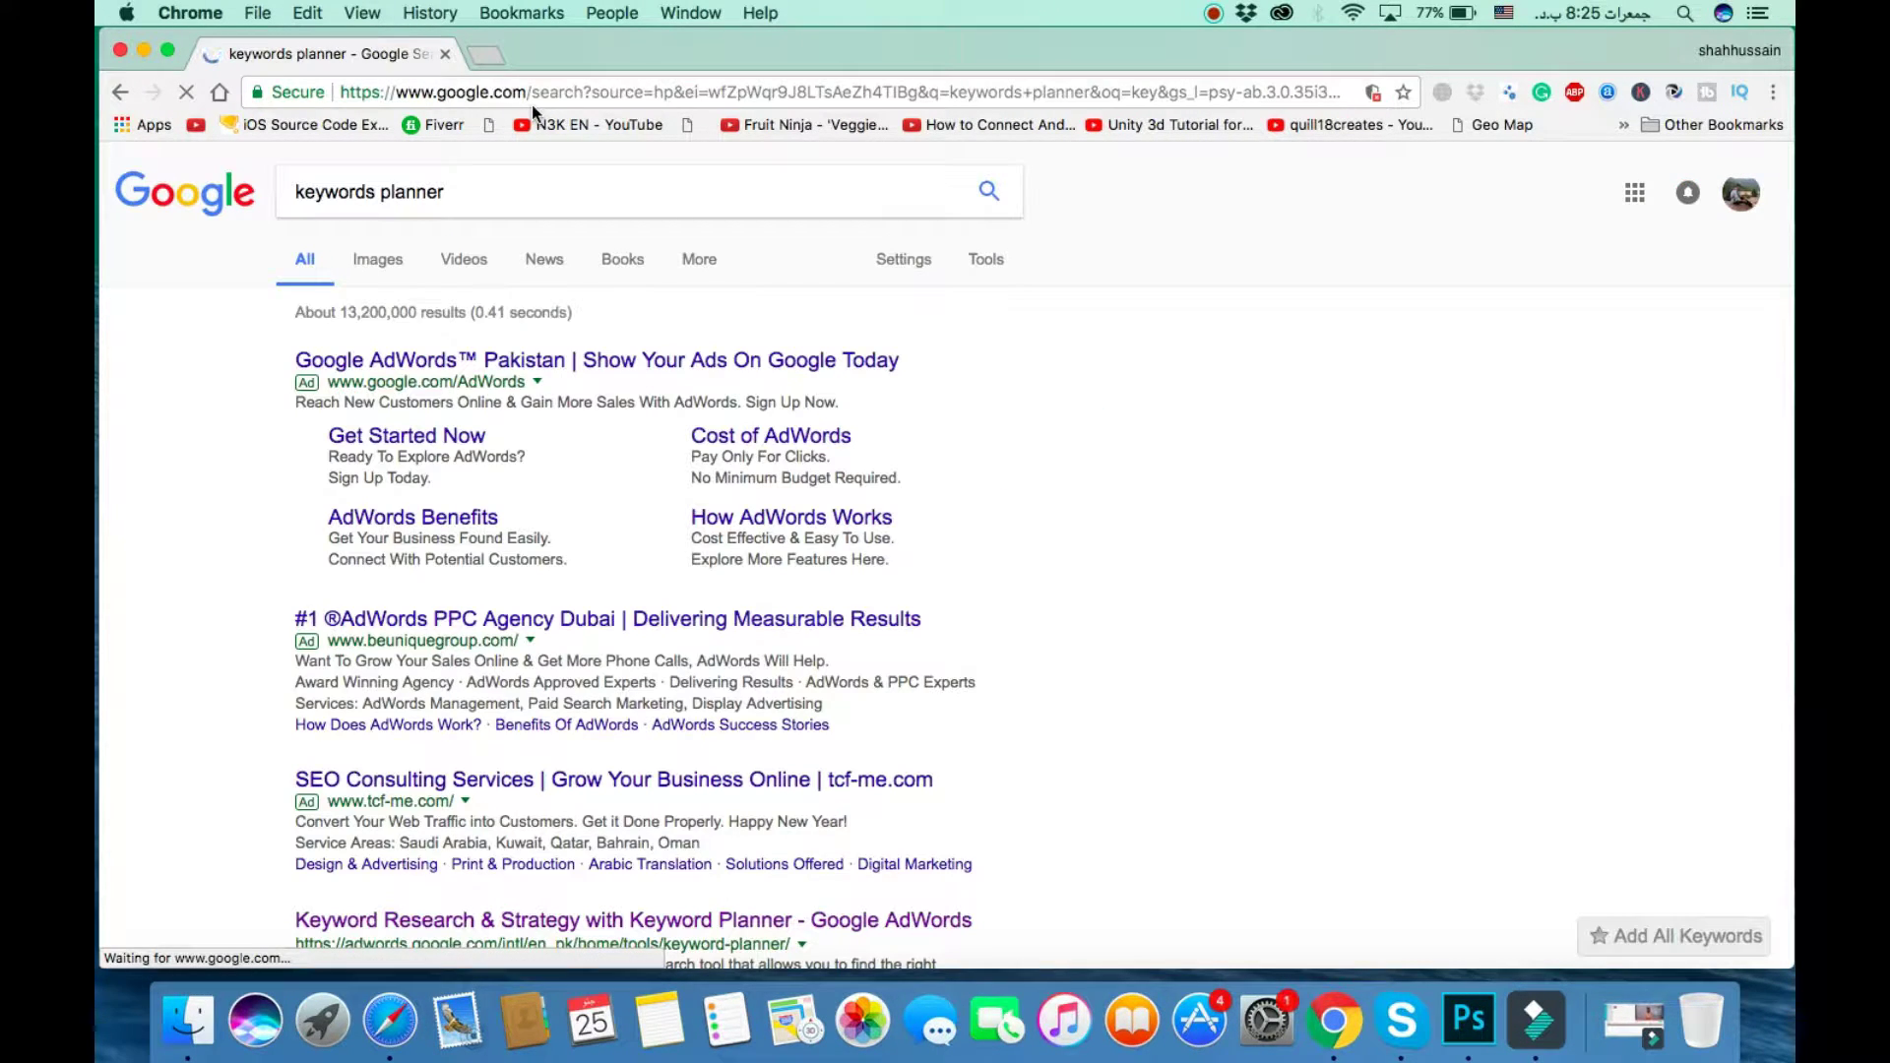
Step: Open the Google AdWords result "Keyword Research & Strategy with Keyword Planner" in a new tab and switch to it
{"action": "scroll", "coordinate": [895, 429], "scroll_direction": "down", "scroll_amount": 5}
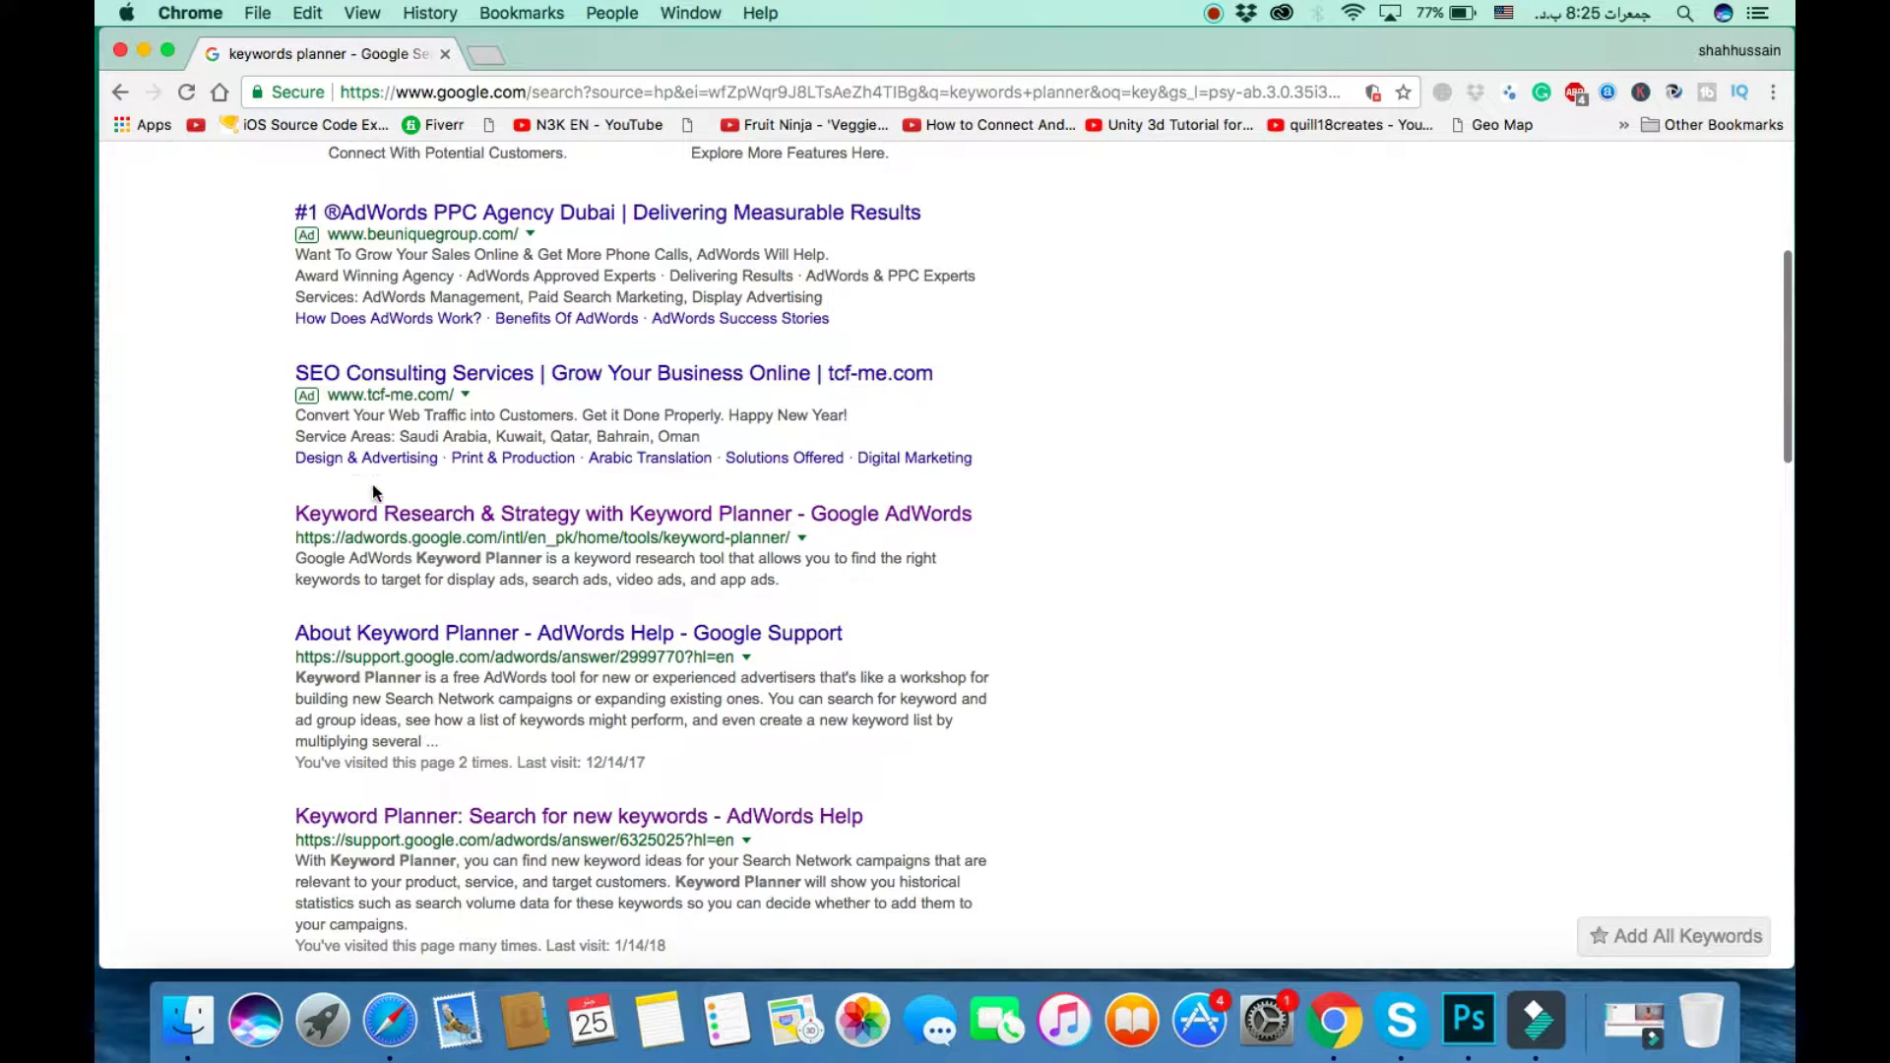
{"action": "left_click", "coordinate": [498, 515], "text": "super"}
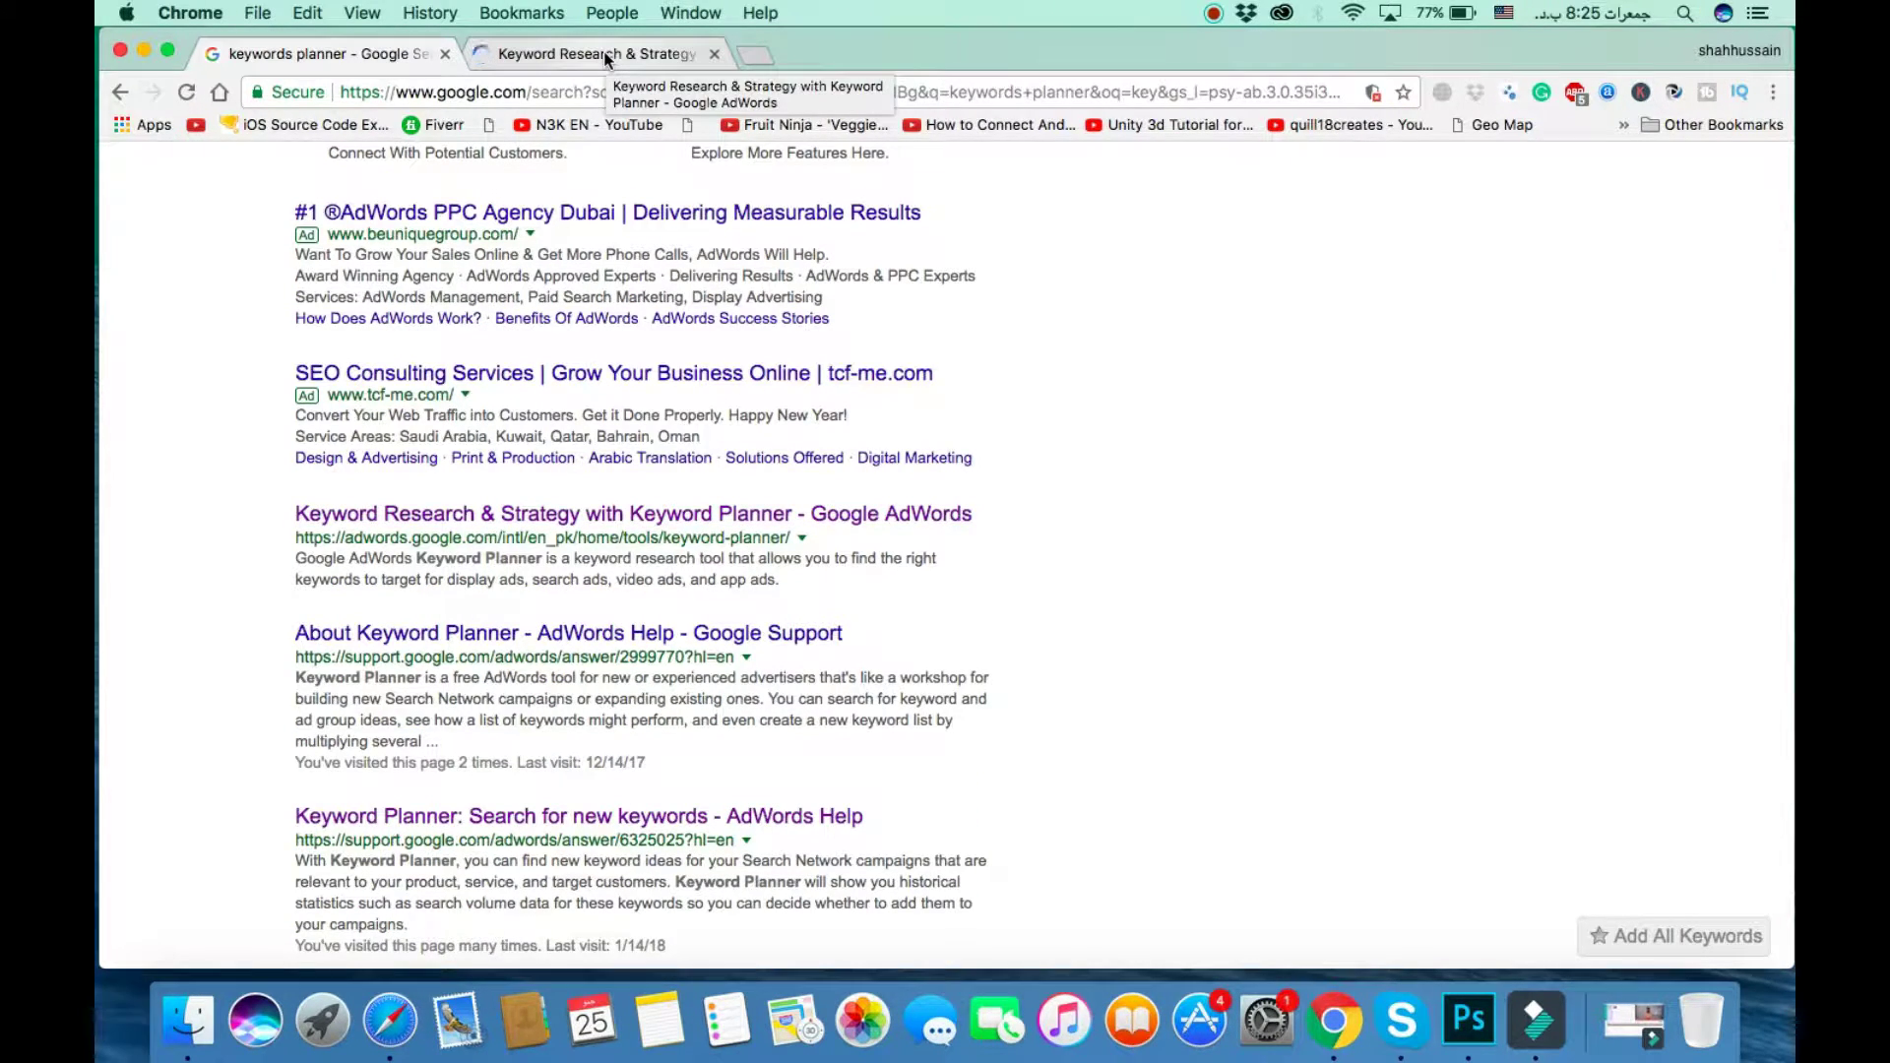
{"action": "left_click", "coordinate": [607, 57]}
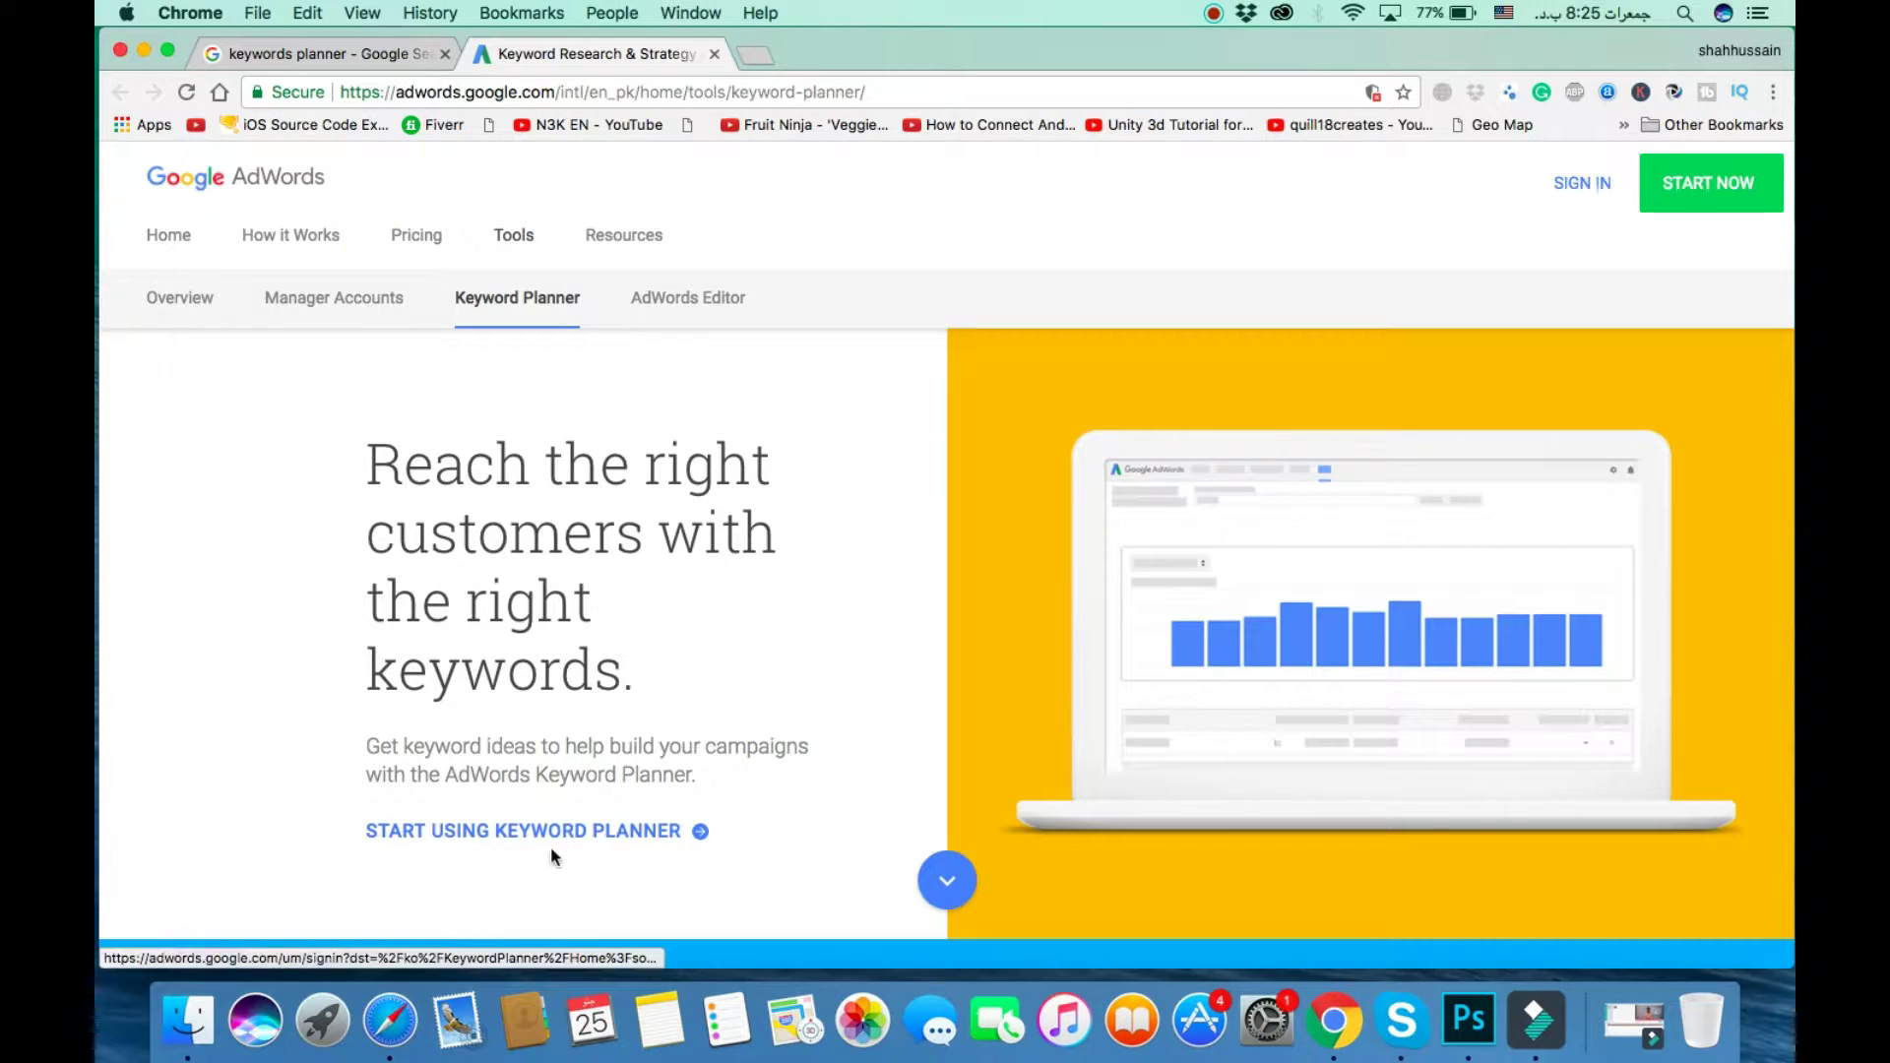
Step: Start using Keyword Planner and verify the Google account by entering the account password
{"action": "left_click", "coordinate": [594, 834]}
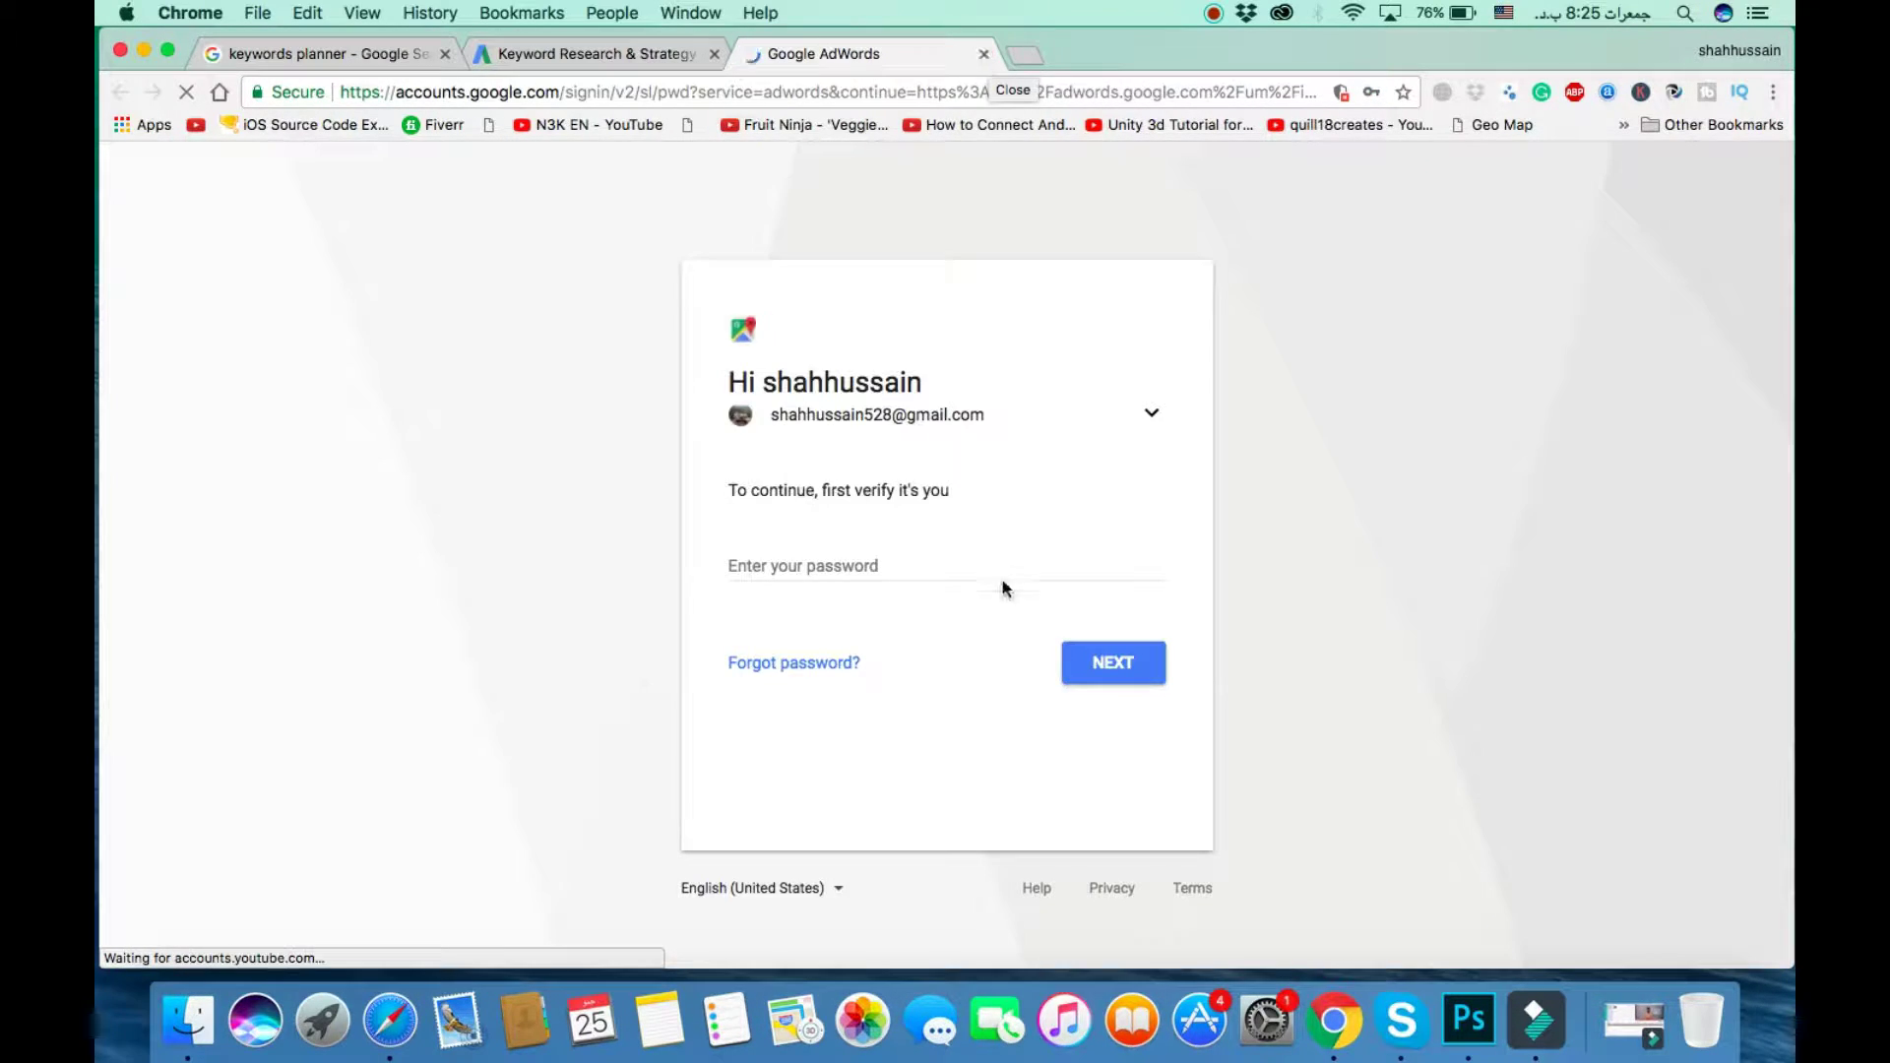
{"action": "left_click", "coordinate": [797, 585]}
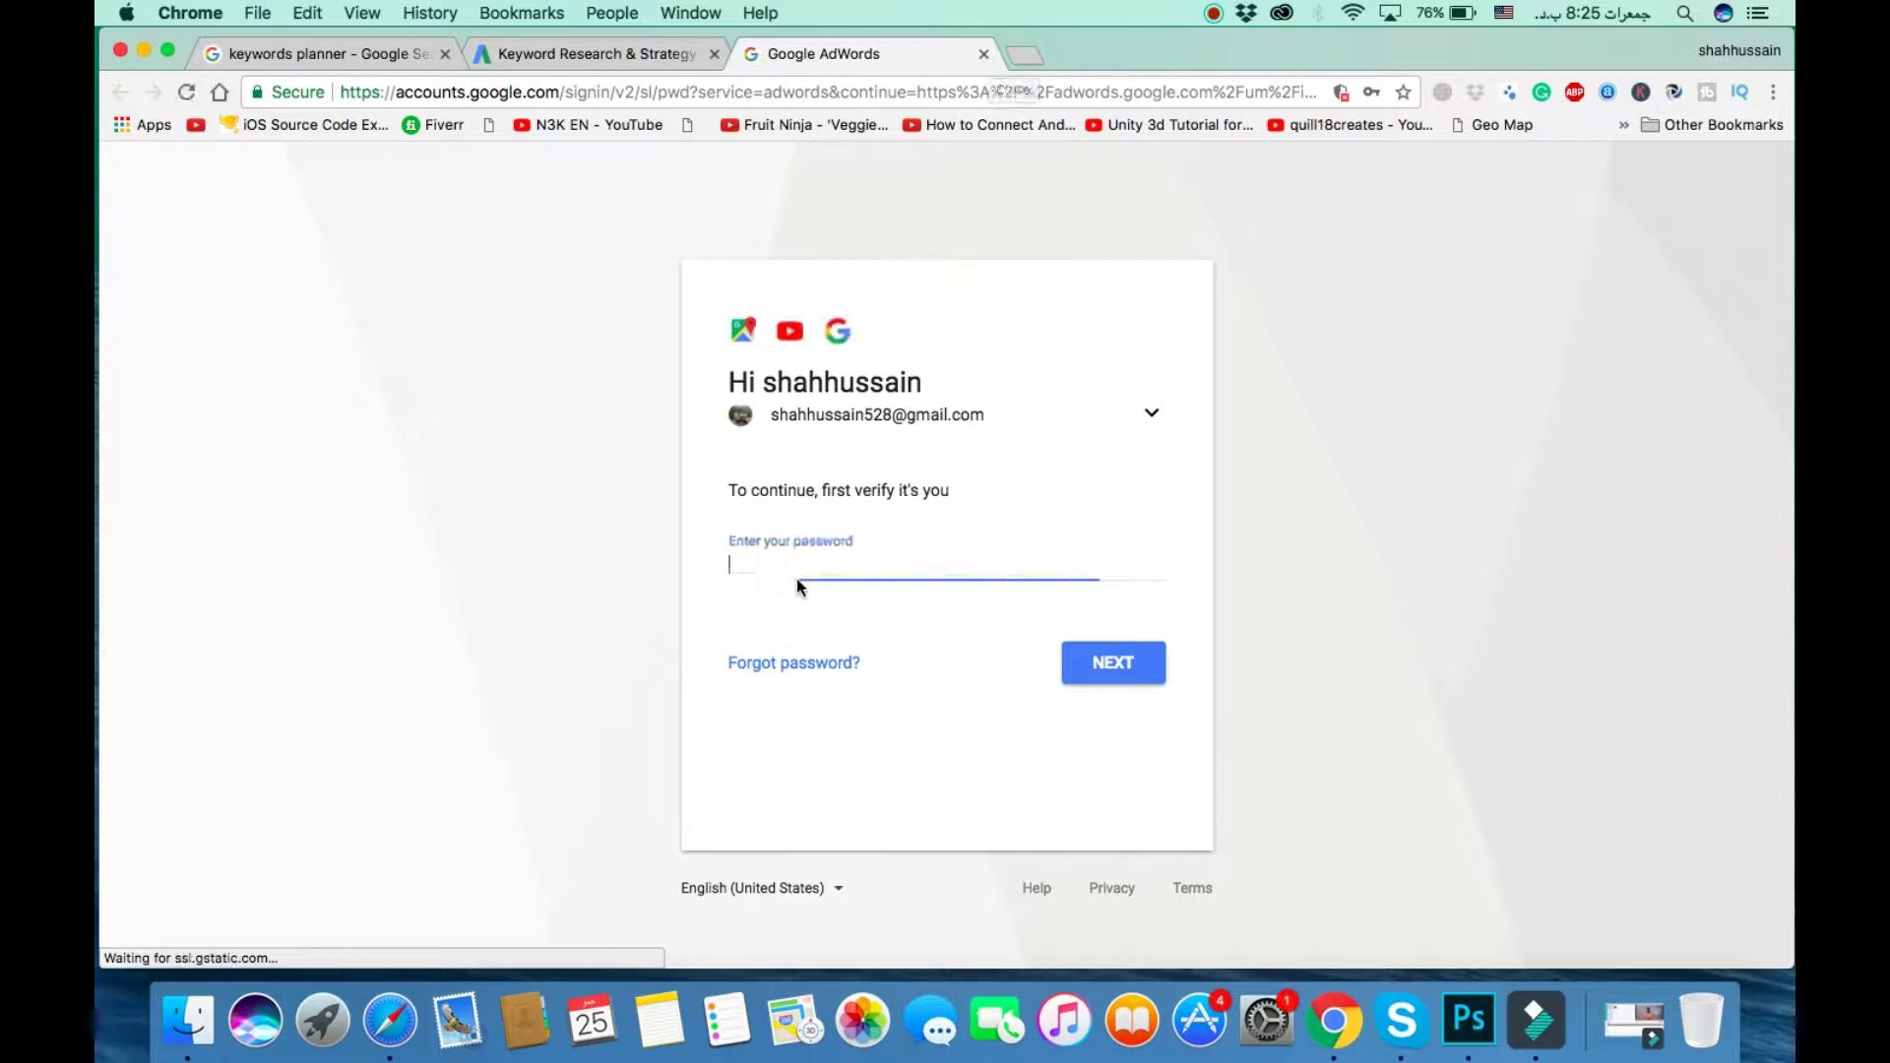
{"action": "type", "text": "•••••"}
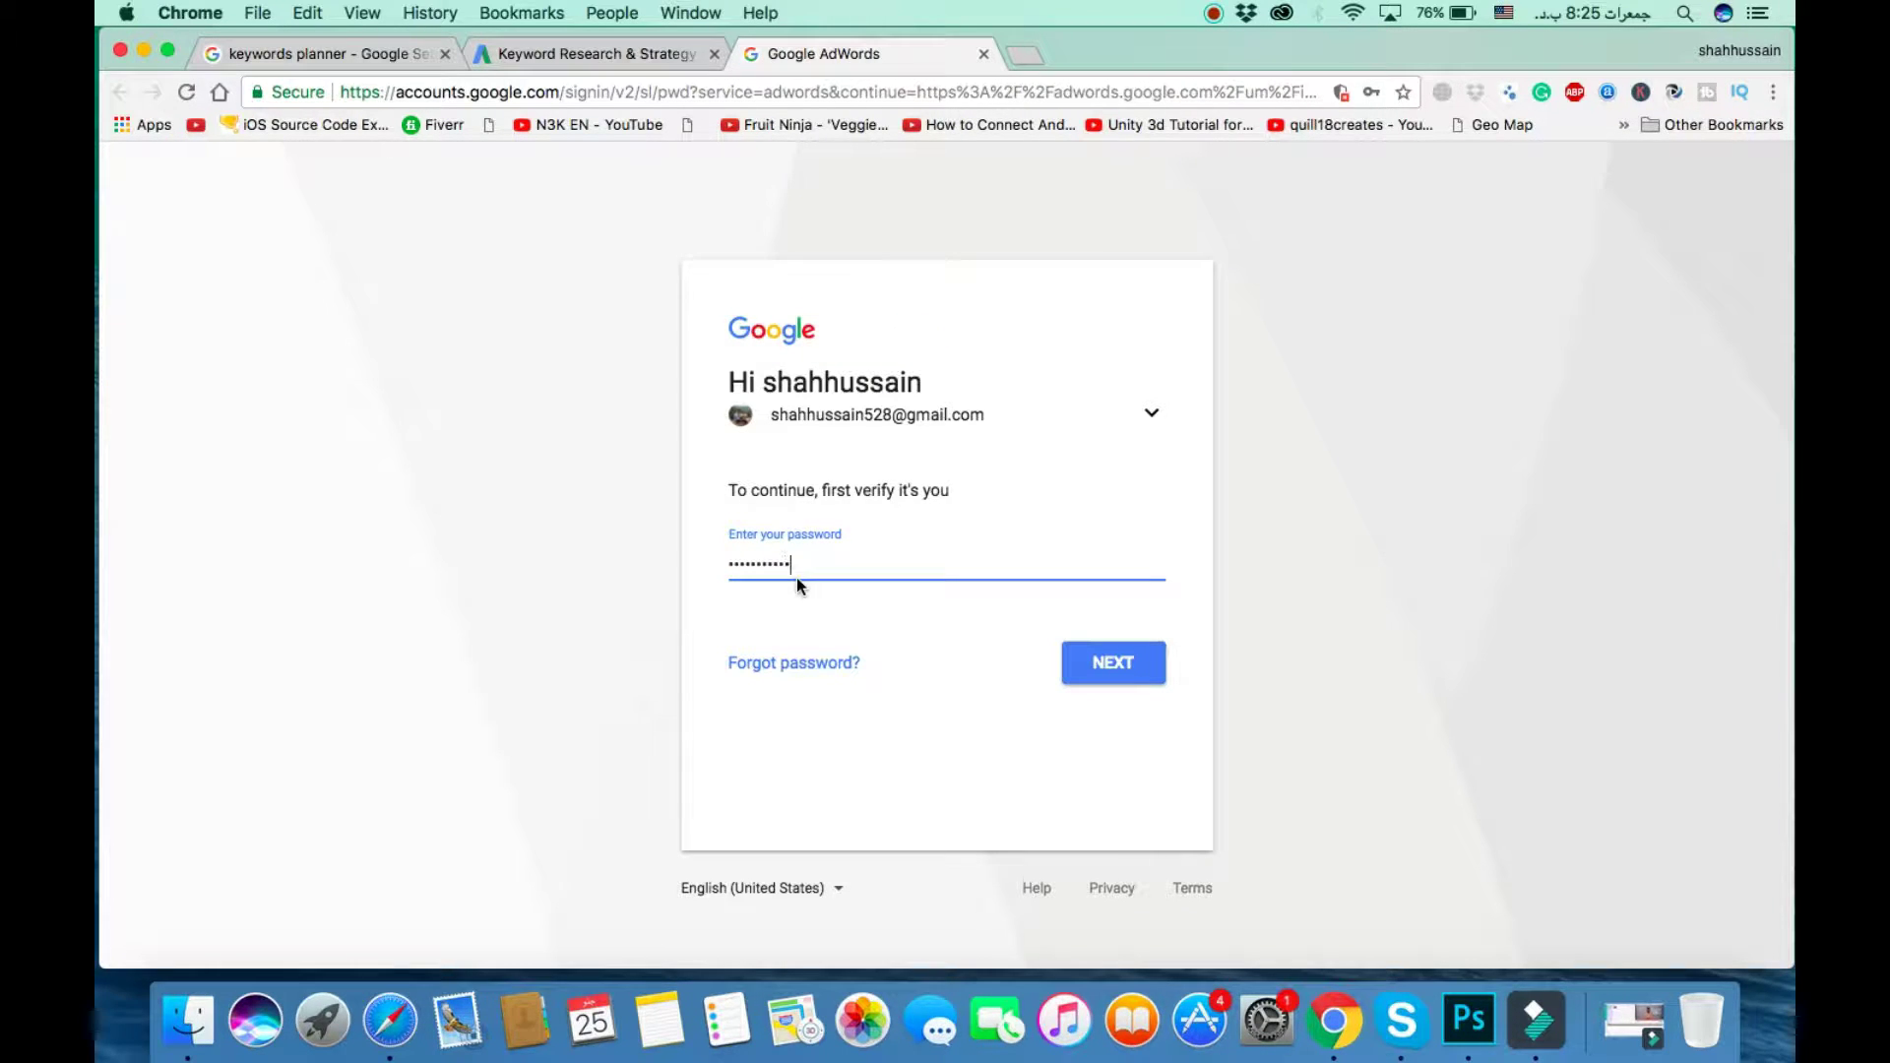
{"action": "key", "text": "Return"}
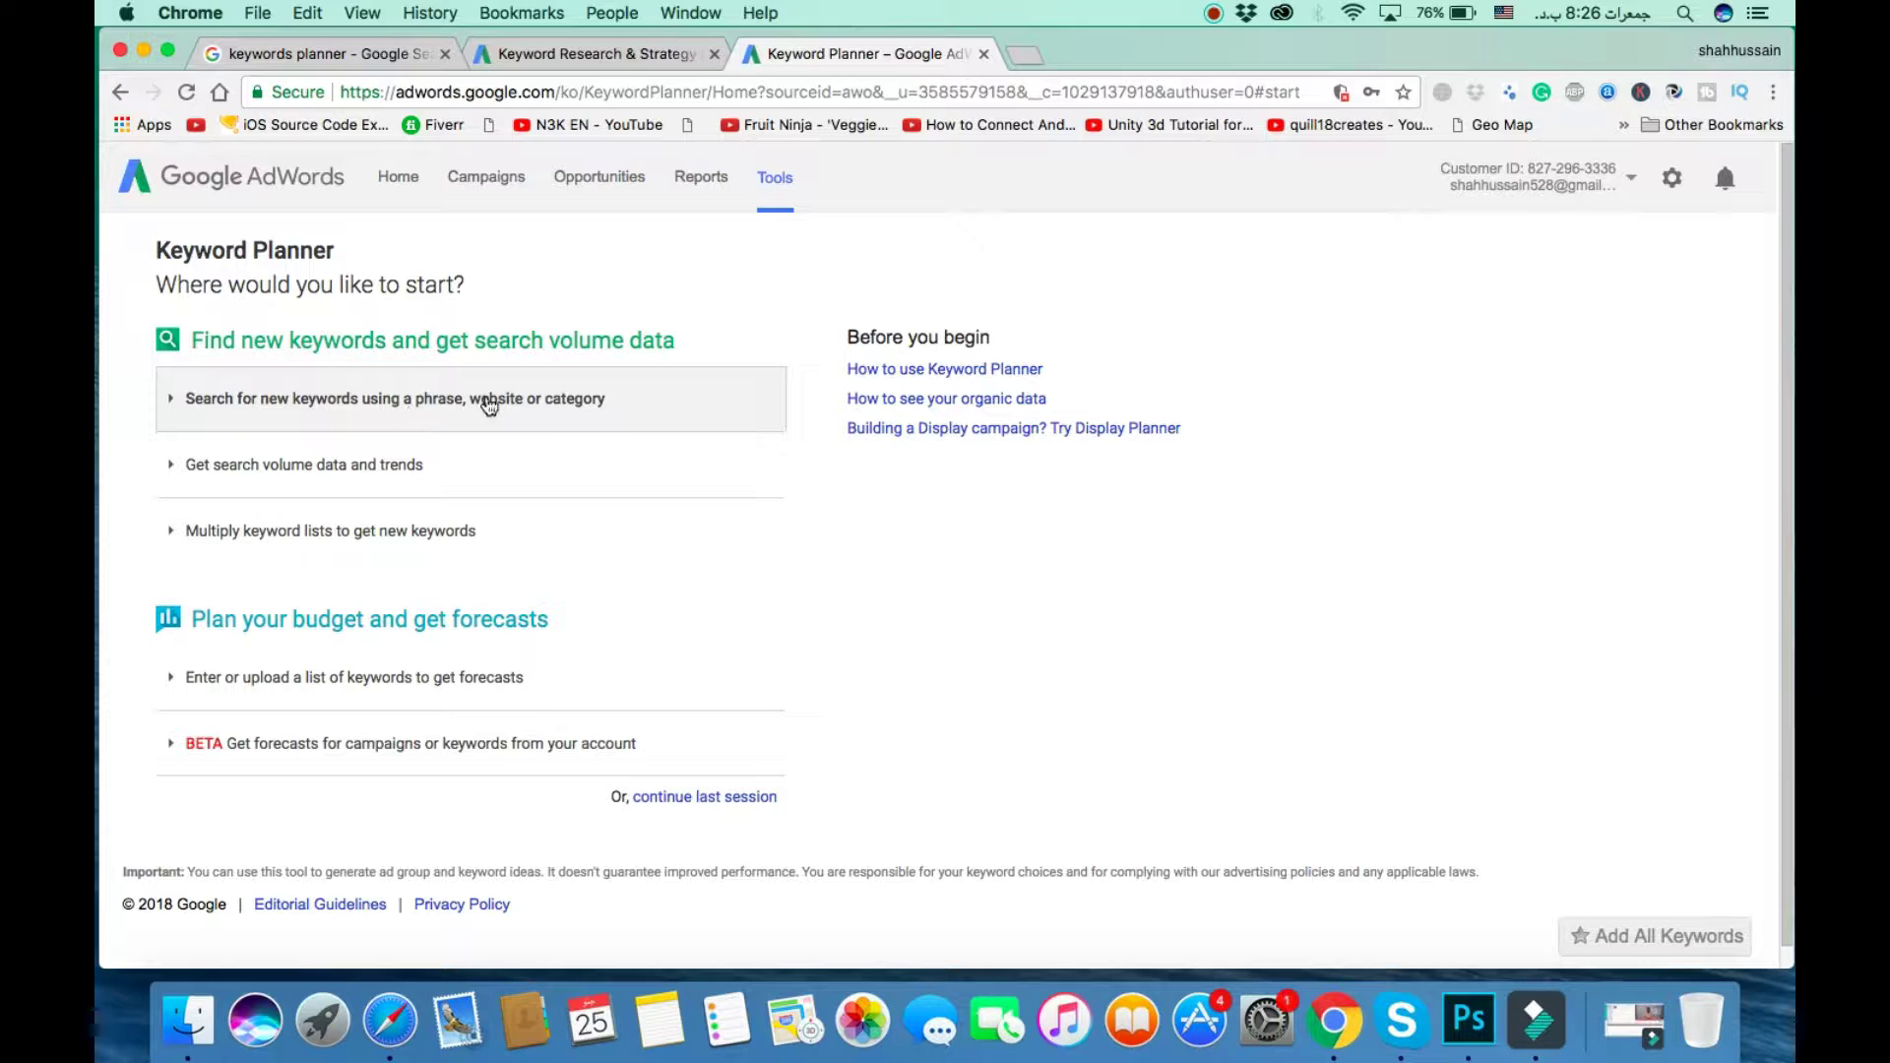
Step: Search for new keywords using the product or service phrase "how to make money online" and get ideas
{"action": "left_click", "coordinate": [522, 405]}
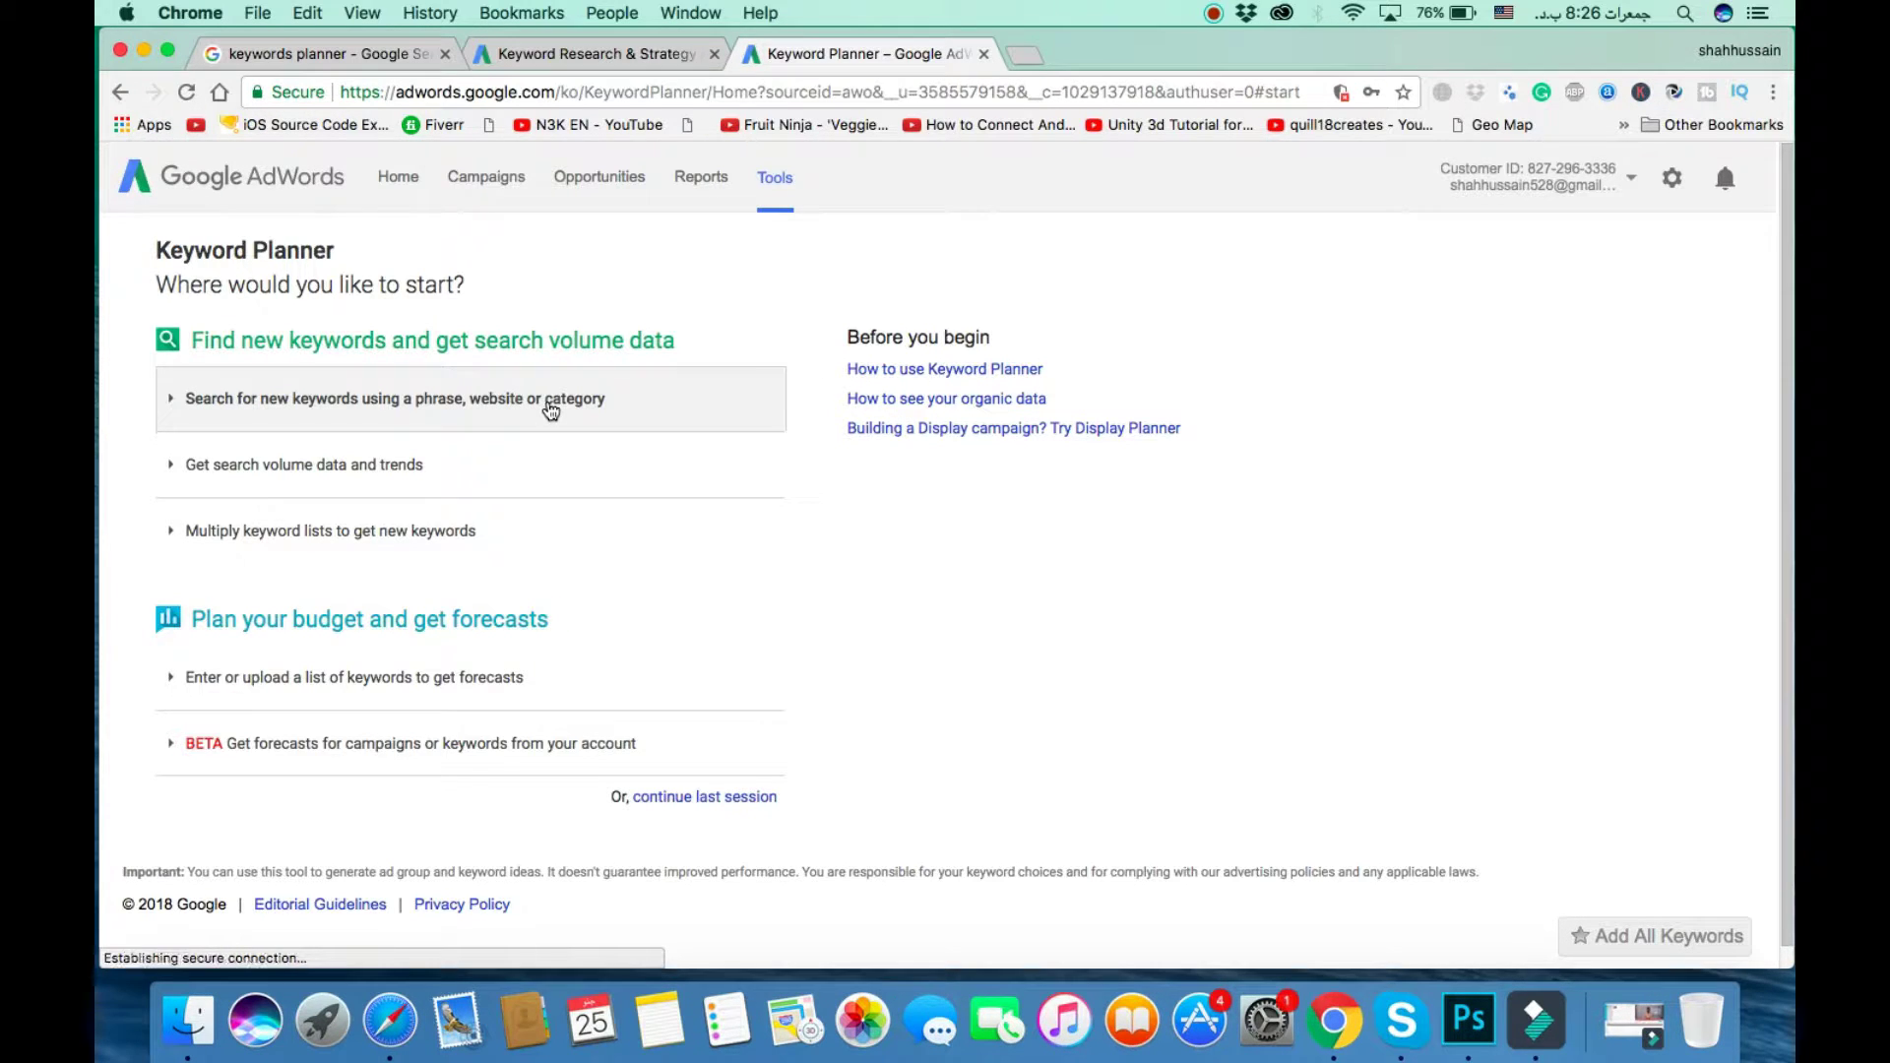
{"action": "left_click", "coordinate": [268, 525]}
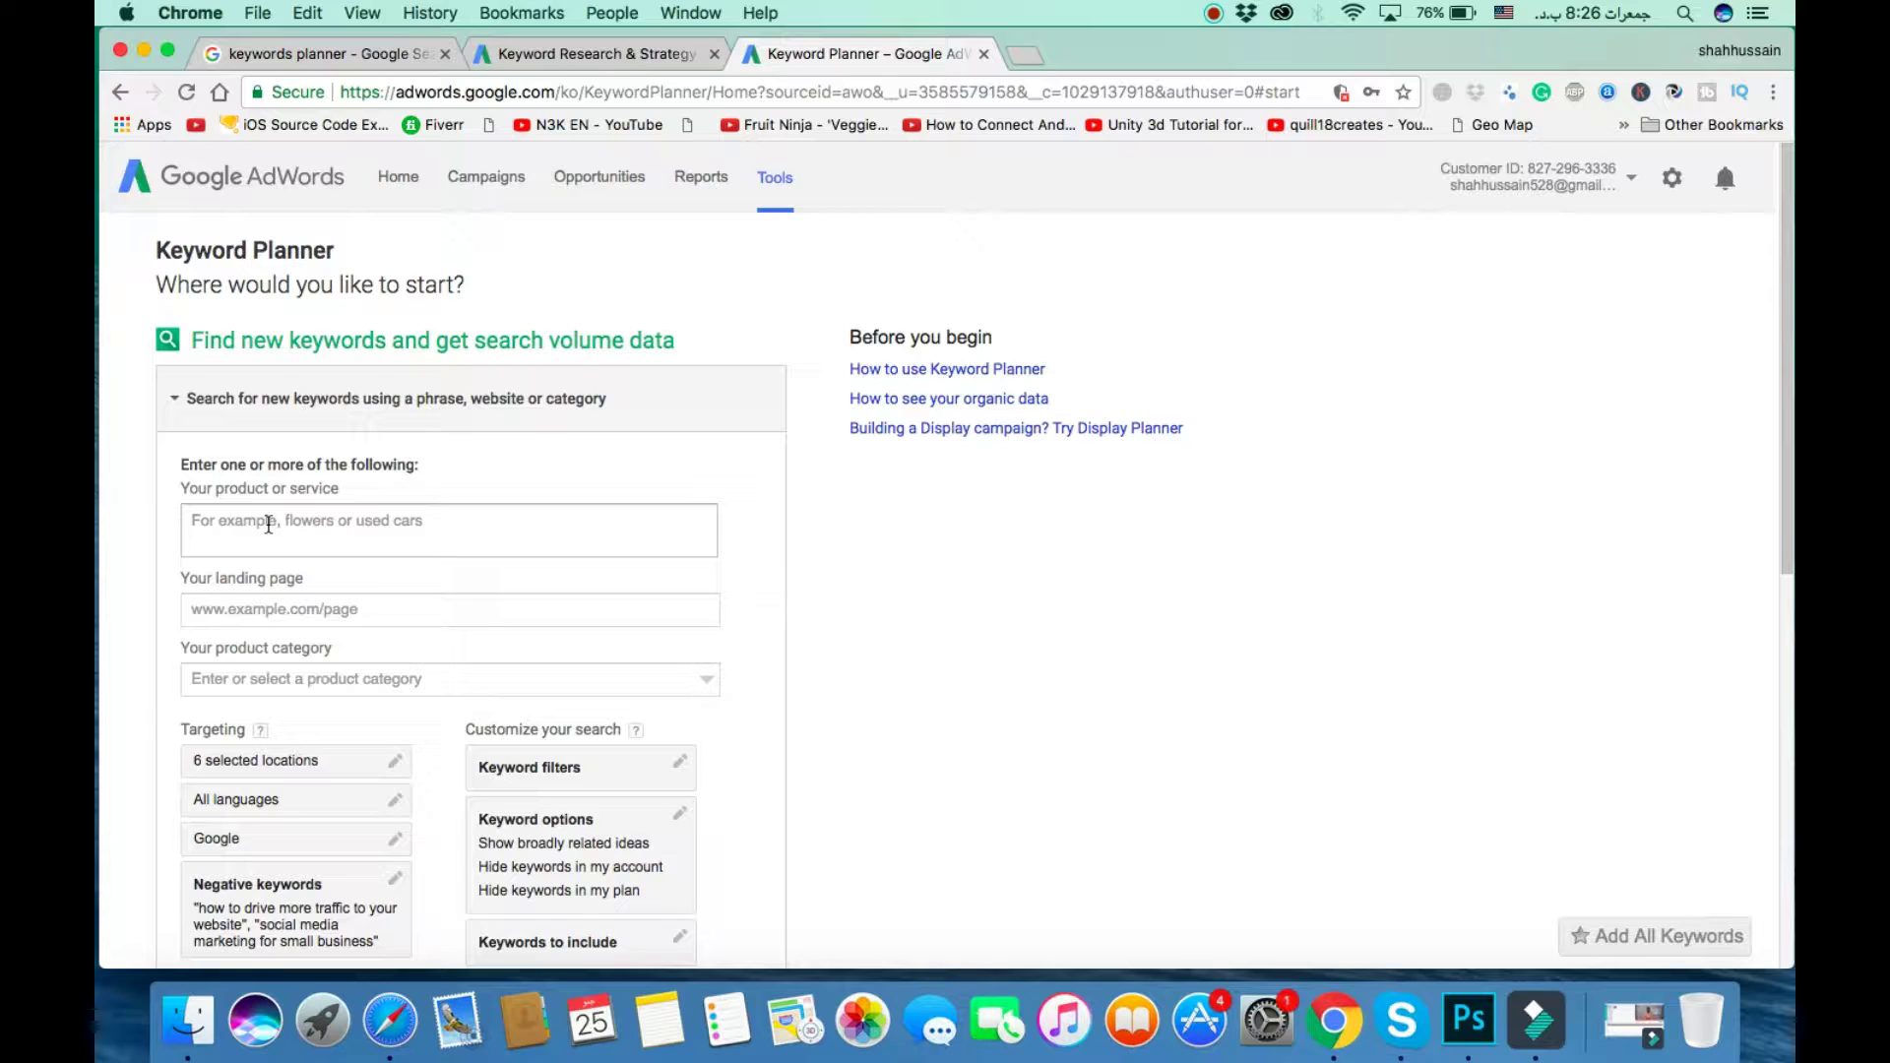
{"action": "type", "text": "how to make money online"}
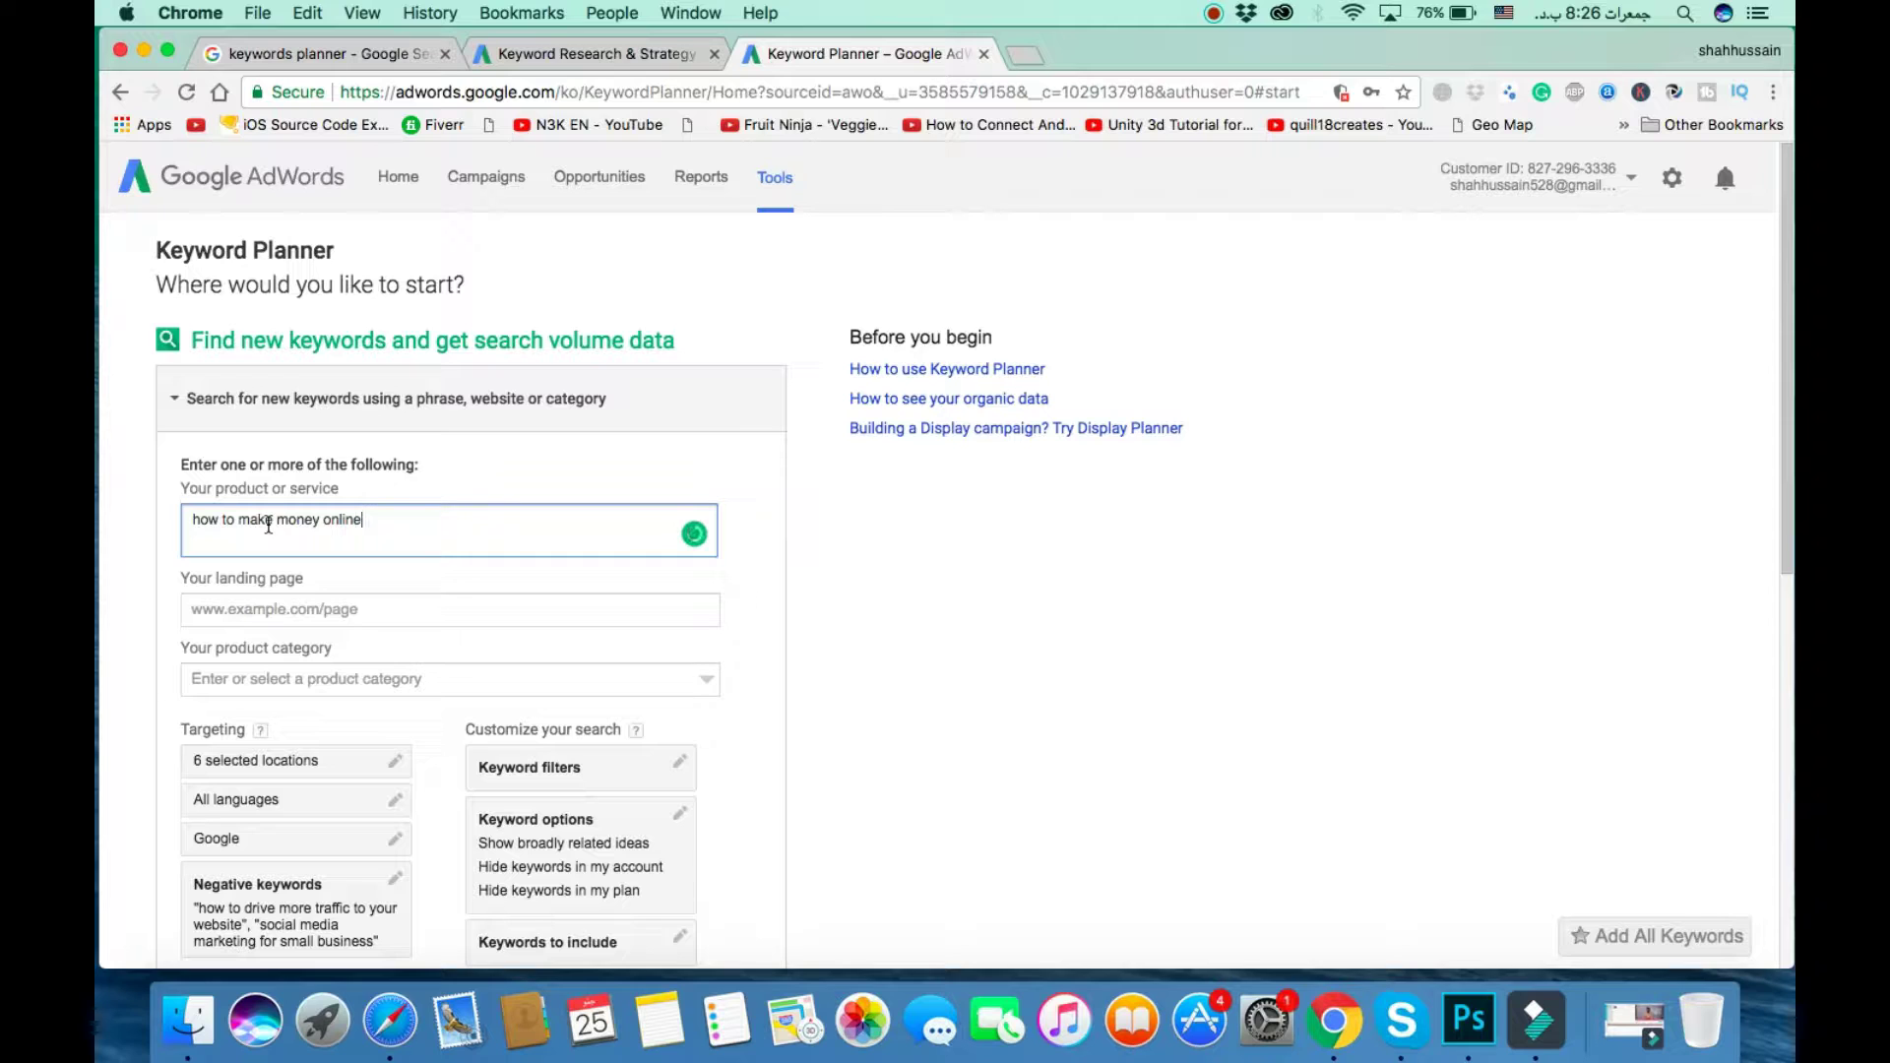
{"action": "scroll", "coordinate": [671, 679], "scroll_direction": "down", "scroll_amount": 4}
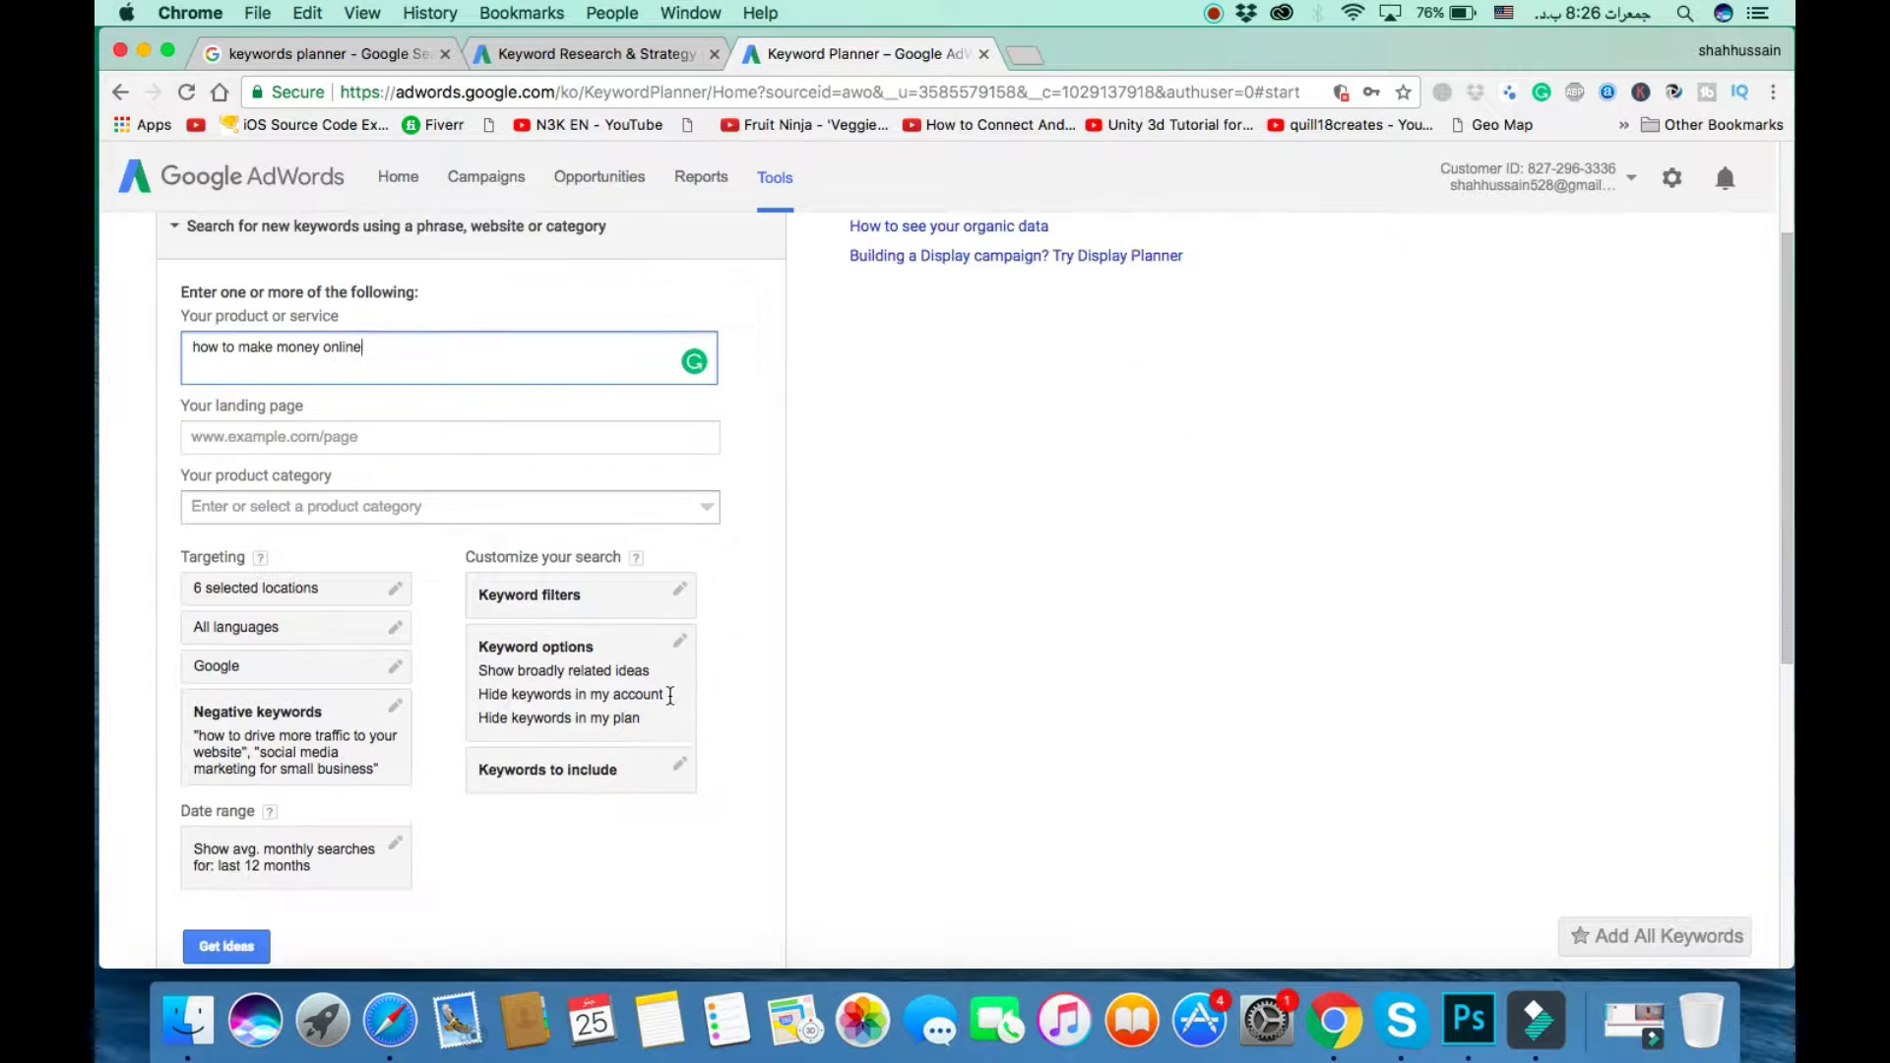
{"action": "left_click", "coordinate": [241, 906]}
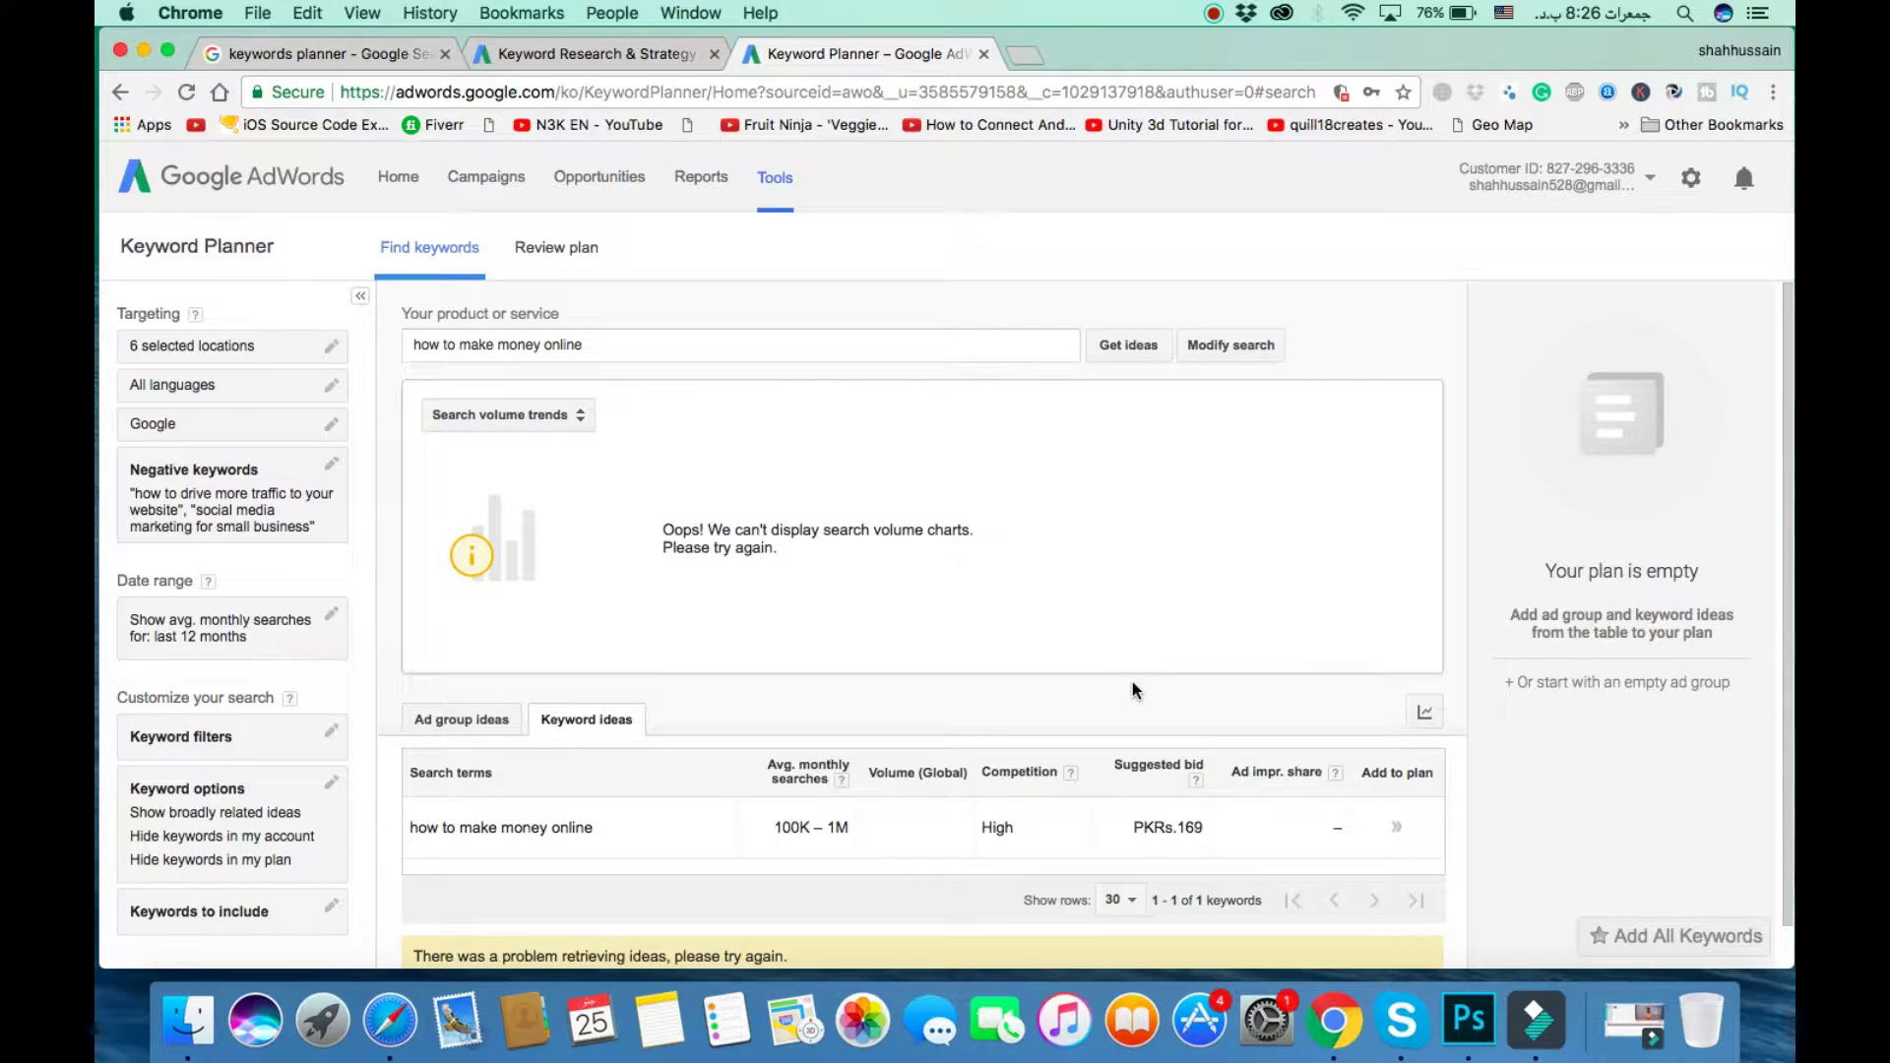
Step: Examine the search term's average monthly searches, competition, suggested bid and add-to-plan columns at 150% zoom, and restore the default zoom
{"action": "scroll", "coordinate": [1135, 689], "scroll_direction": "down", "scroll_amount": 1}
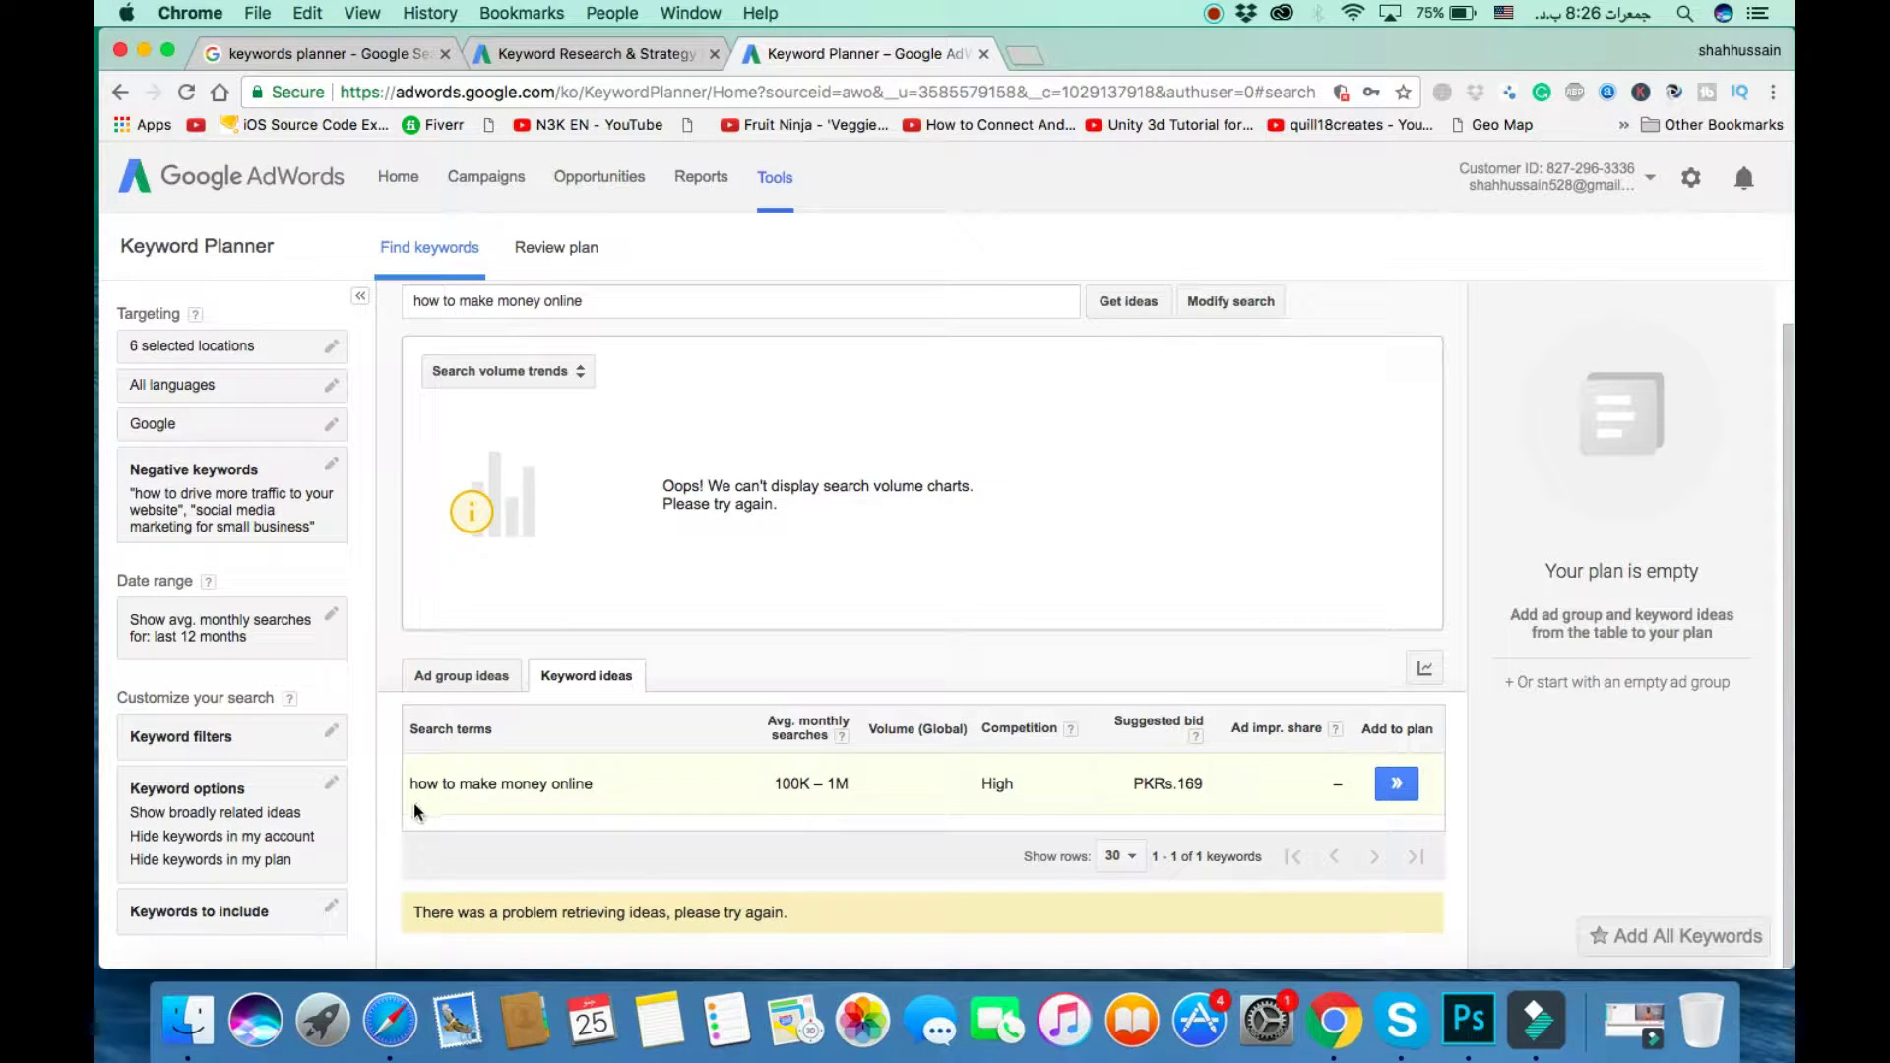
{"action": "key", "text": "super+equal"}
{"action": "key", "text": "super+equal"}
{"action": "key", "text": "super+equal"}
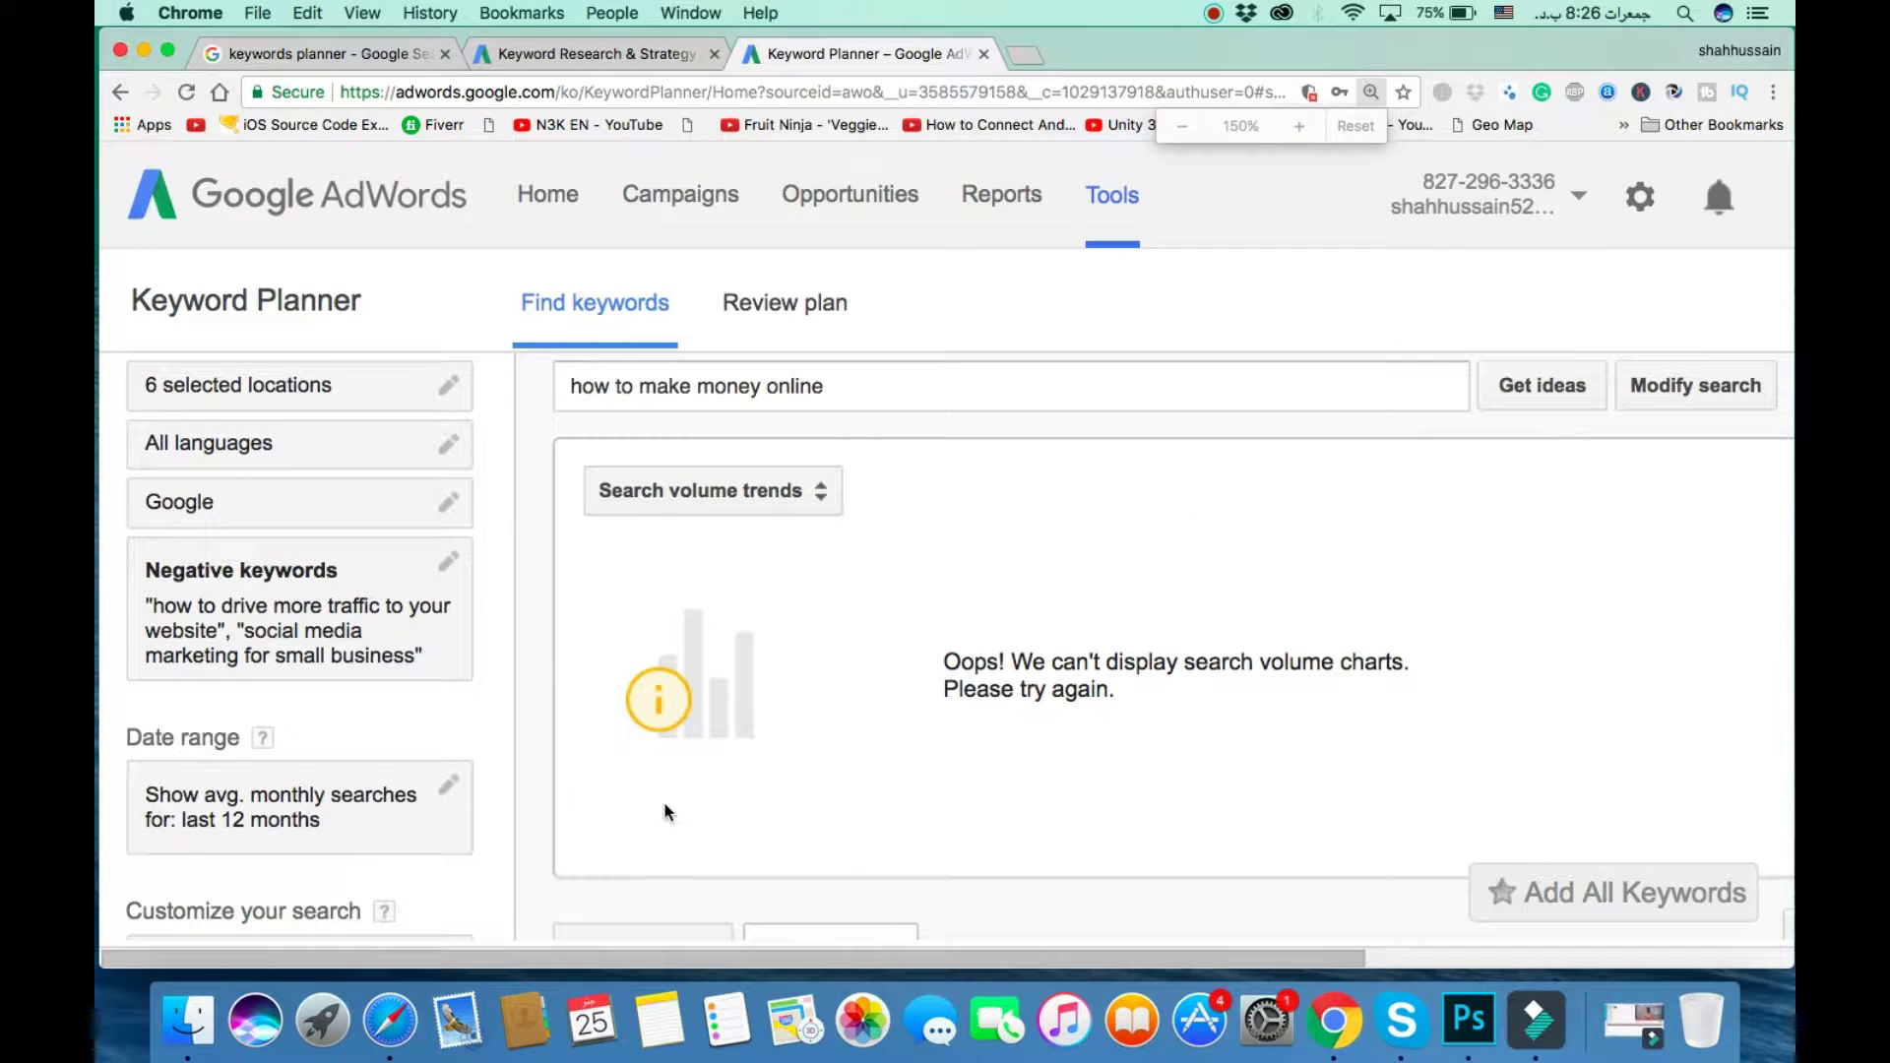
{"action": "scroll", "coordinate": [843, 861], "scroll_direction": "down", "scroll_amount": 5}
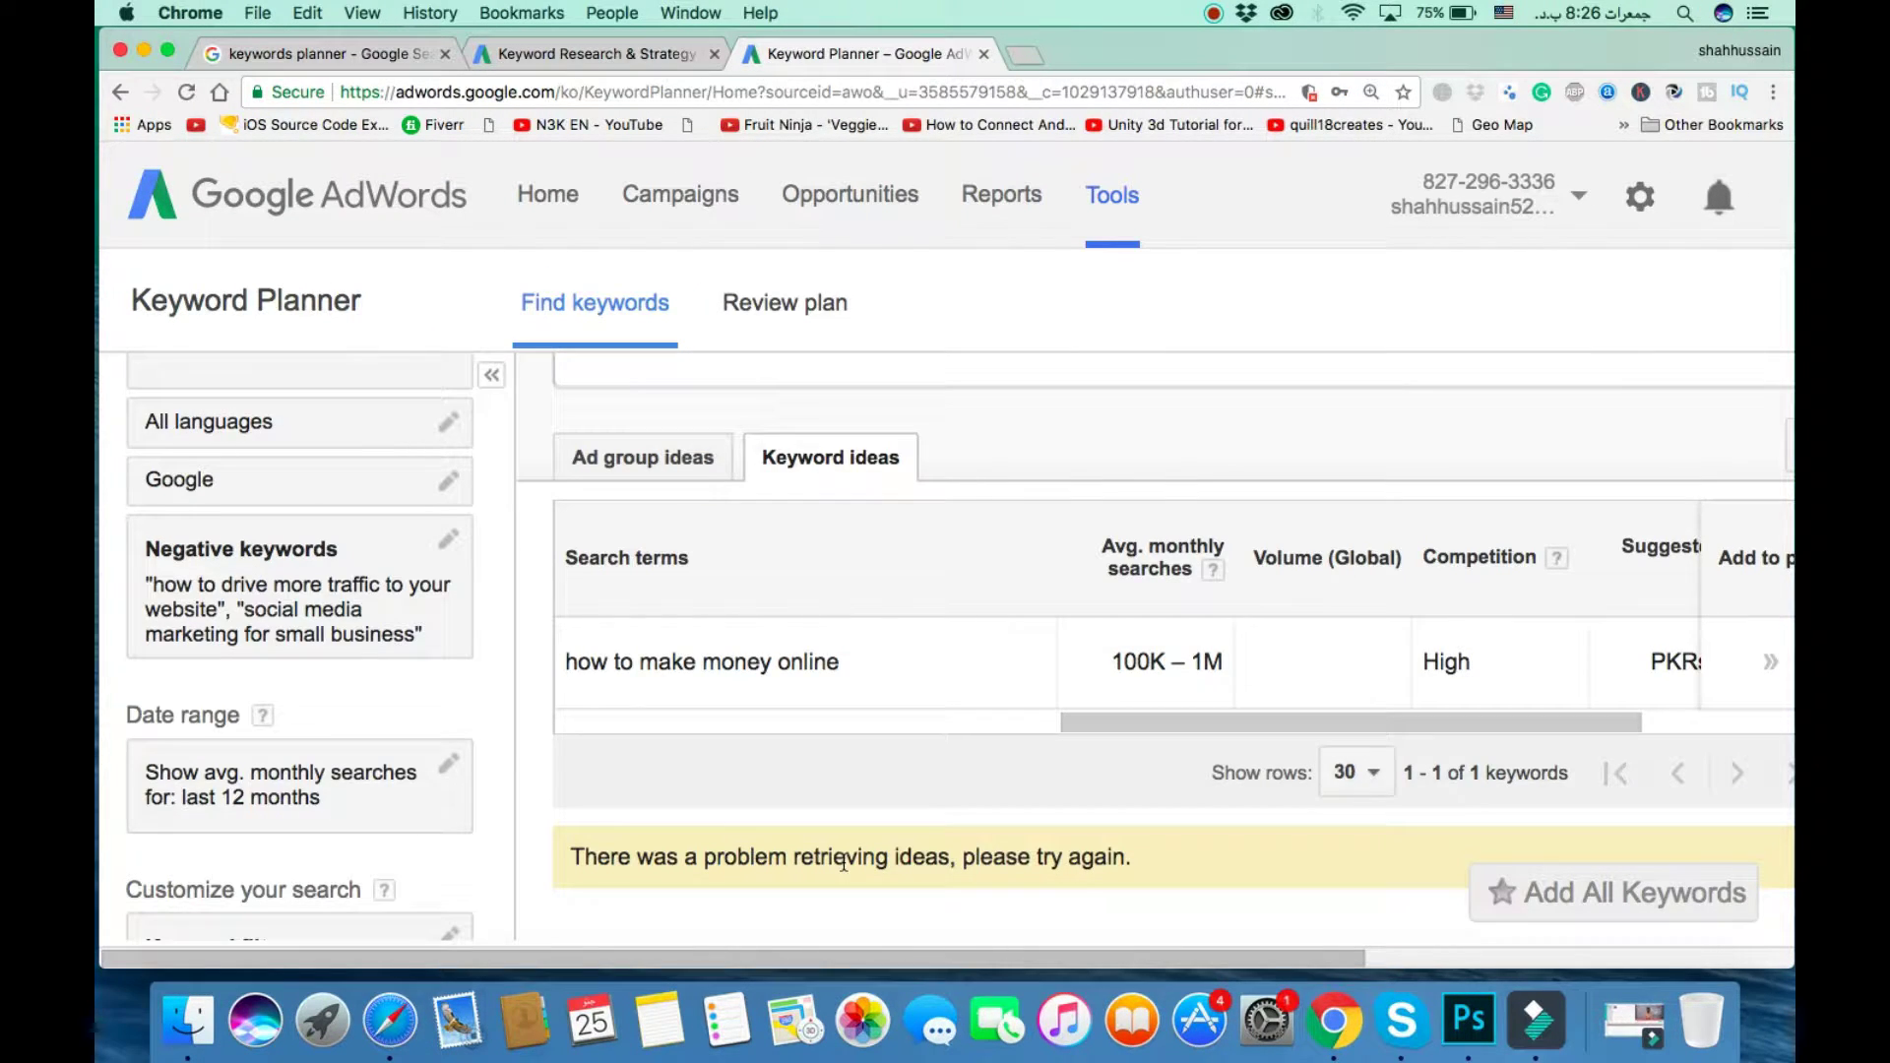
{"action": "scroll", "coordinate": [465, 734], "scroll_direction": "right", "scroll_amount": 5}
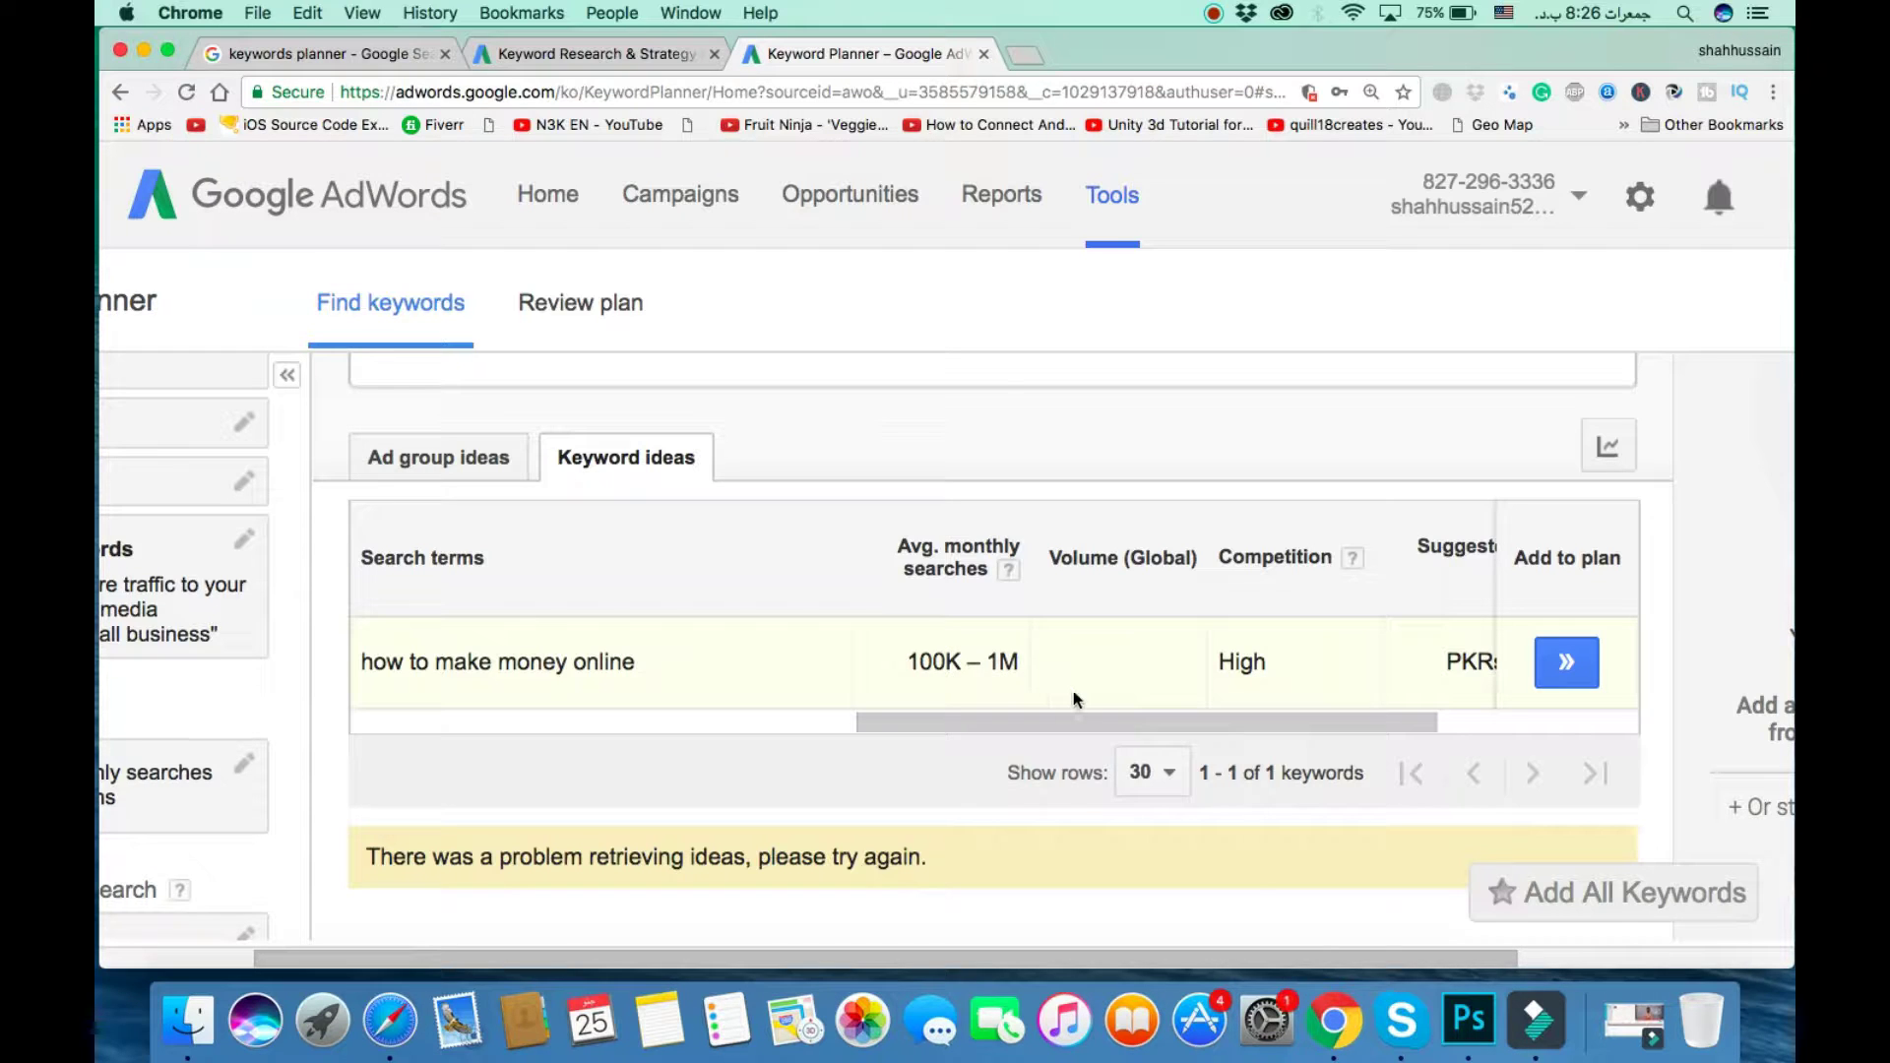
{"action": "scroll", "coordinate": [1072, 696], "scroll_direction": "right", "scroll_amount": 2}
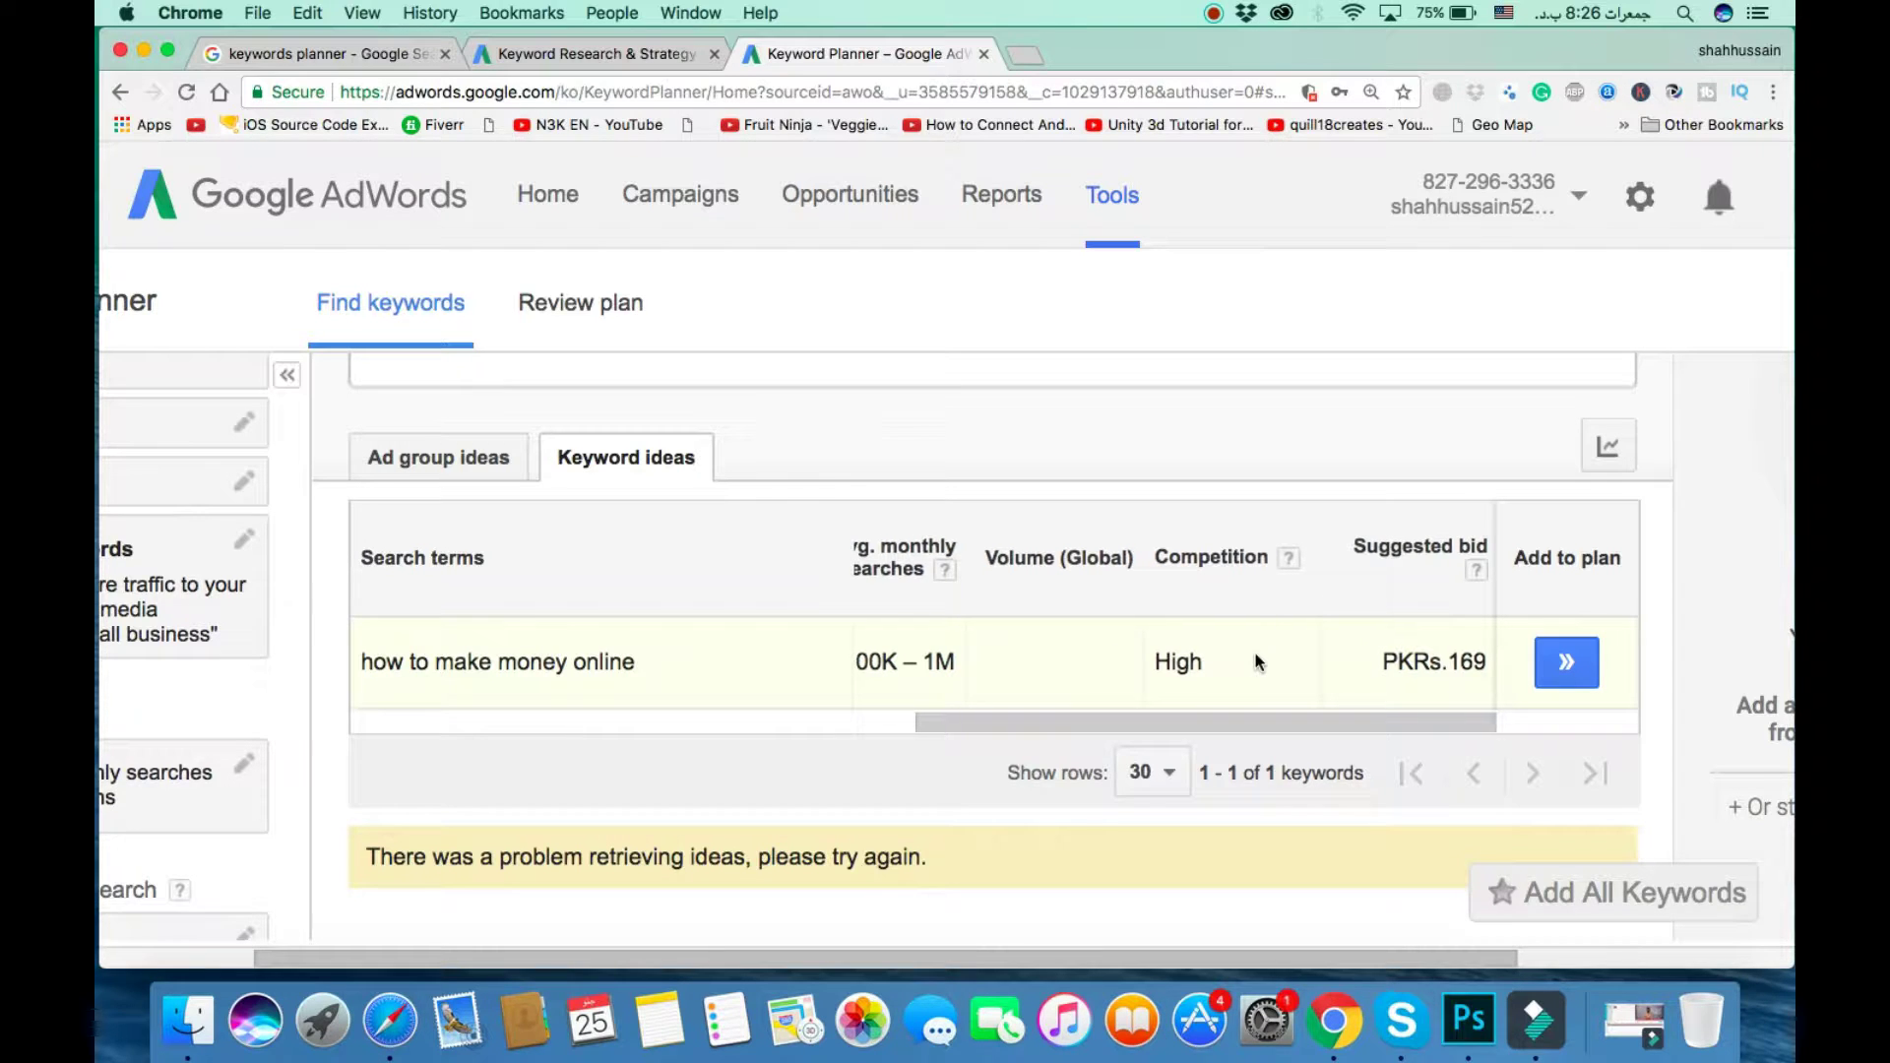
{"action": "scroll", "coordinate": [1255, 661], "scroll_direction": "right", "scroll_amount": 4}
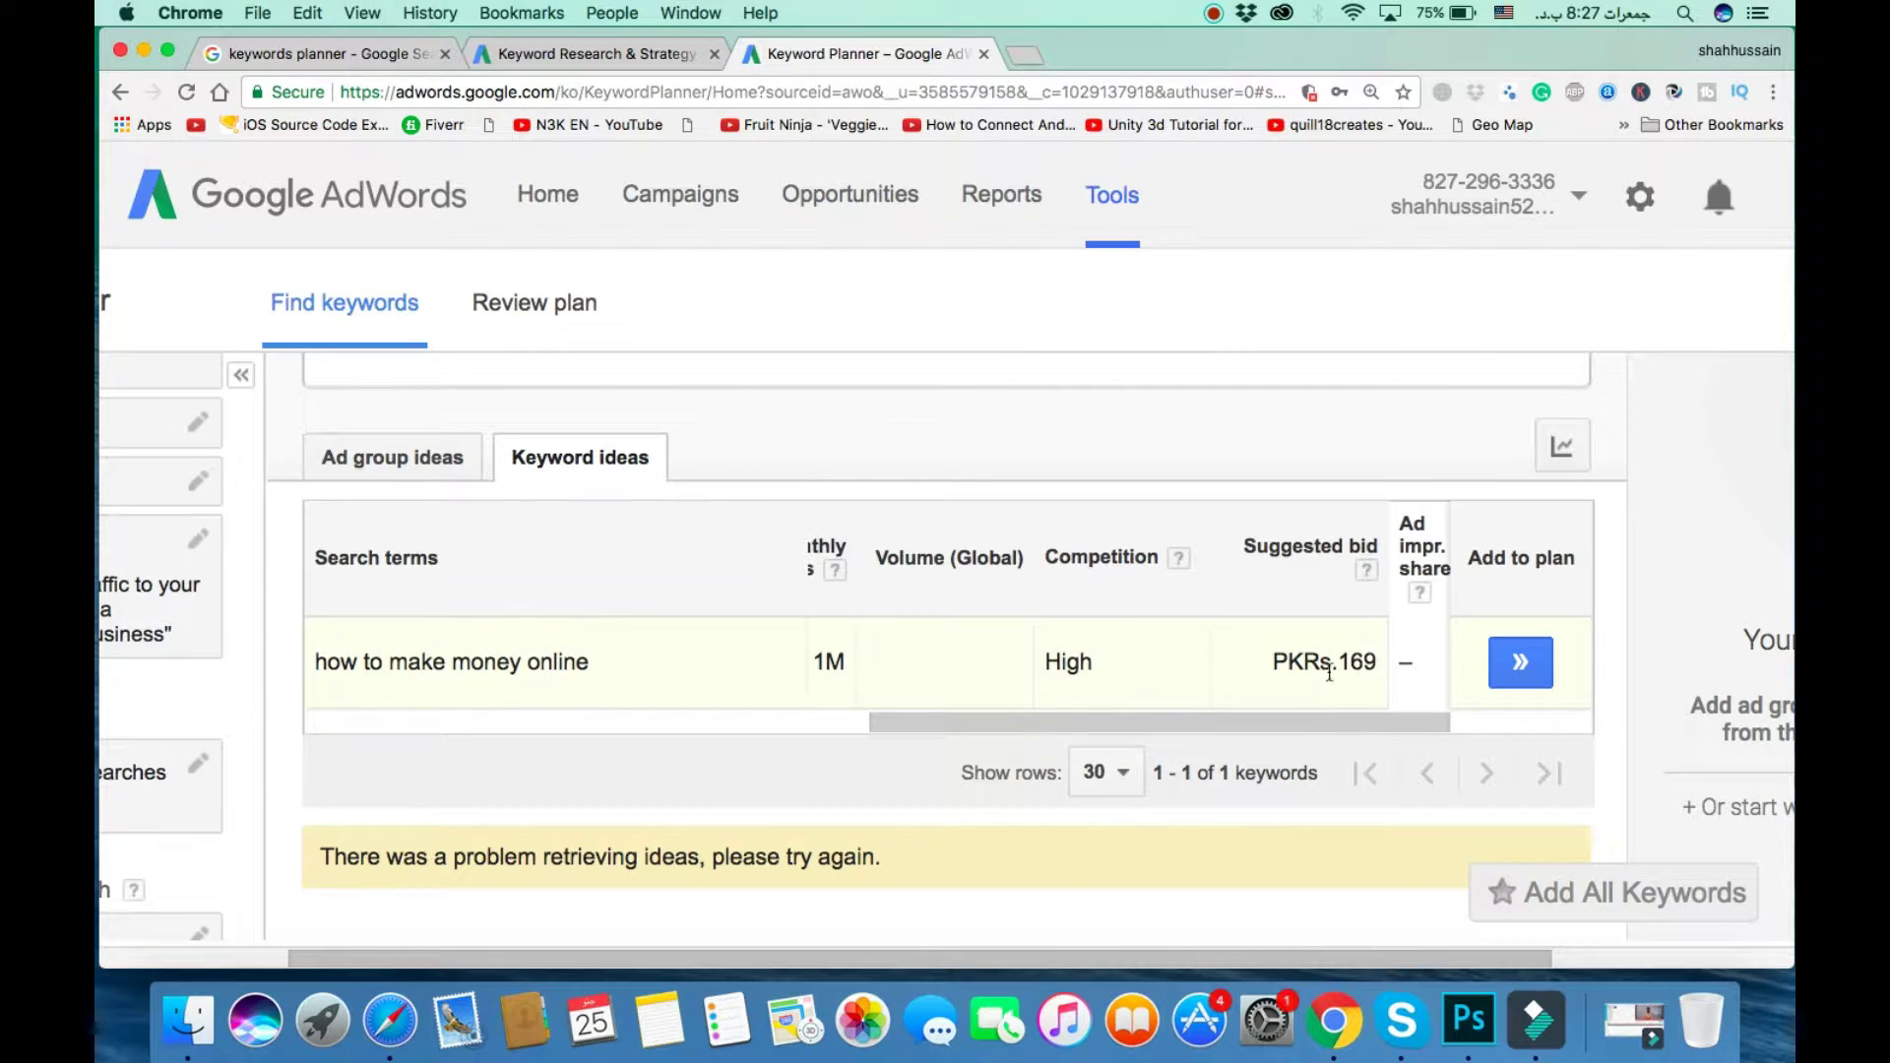
{"action": "scroll", "coordinate": [1373, 671], "scroll_direction": "right", "scroll_amount": 3}
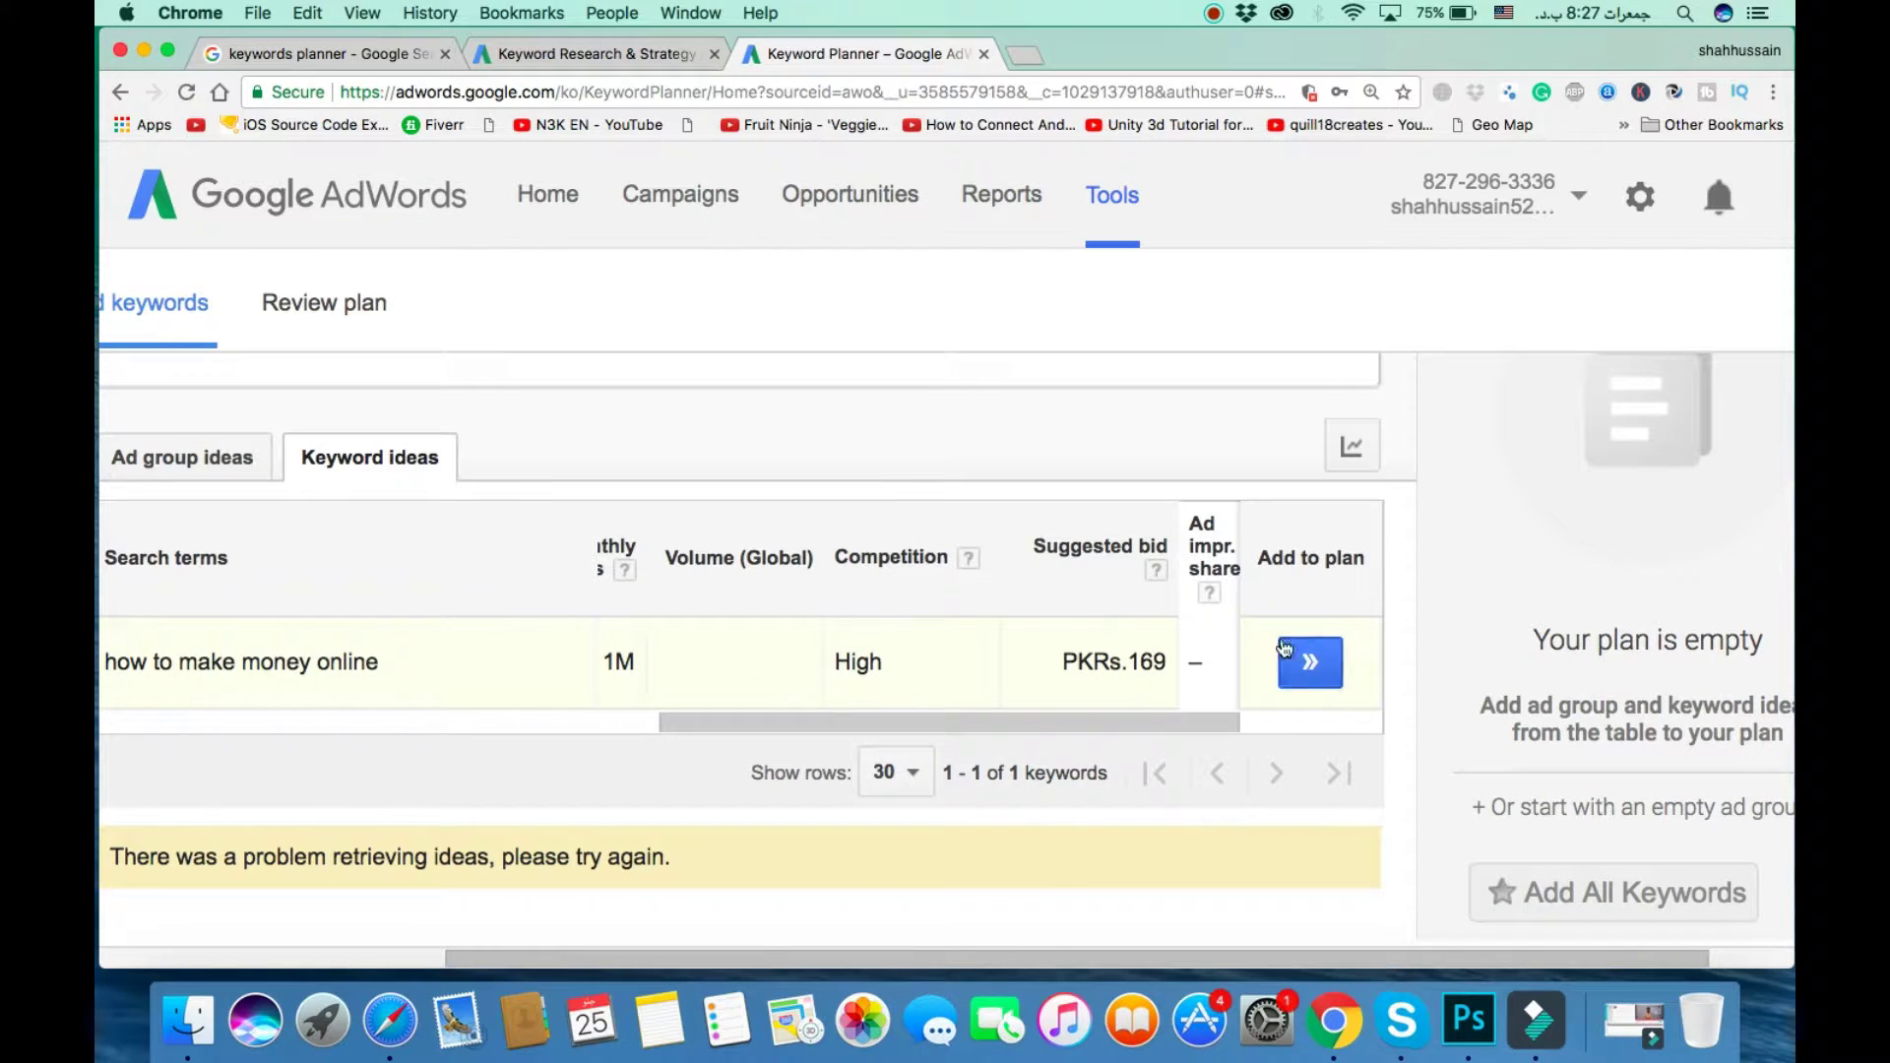
{"action": "scroll", "coordinate": [1115, 642], "scroll_direction": "right", "scroll_amount": 2}
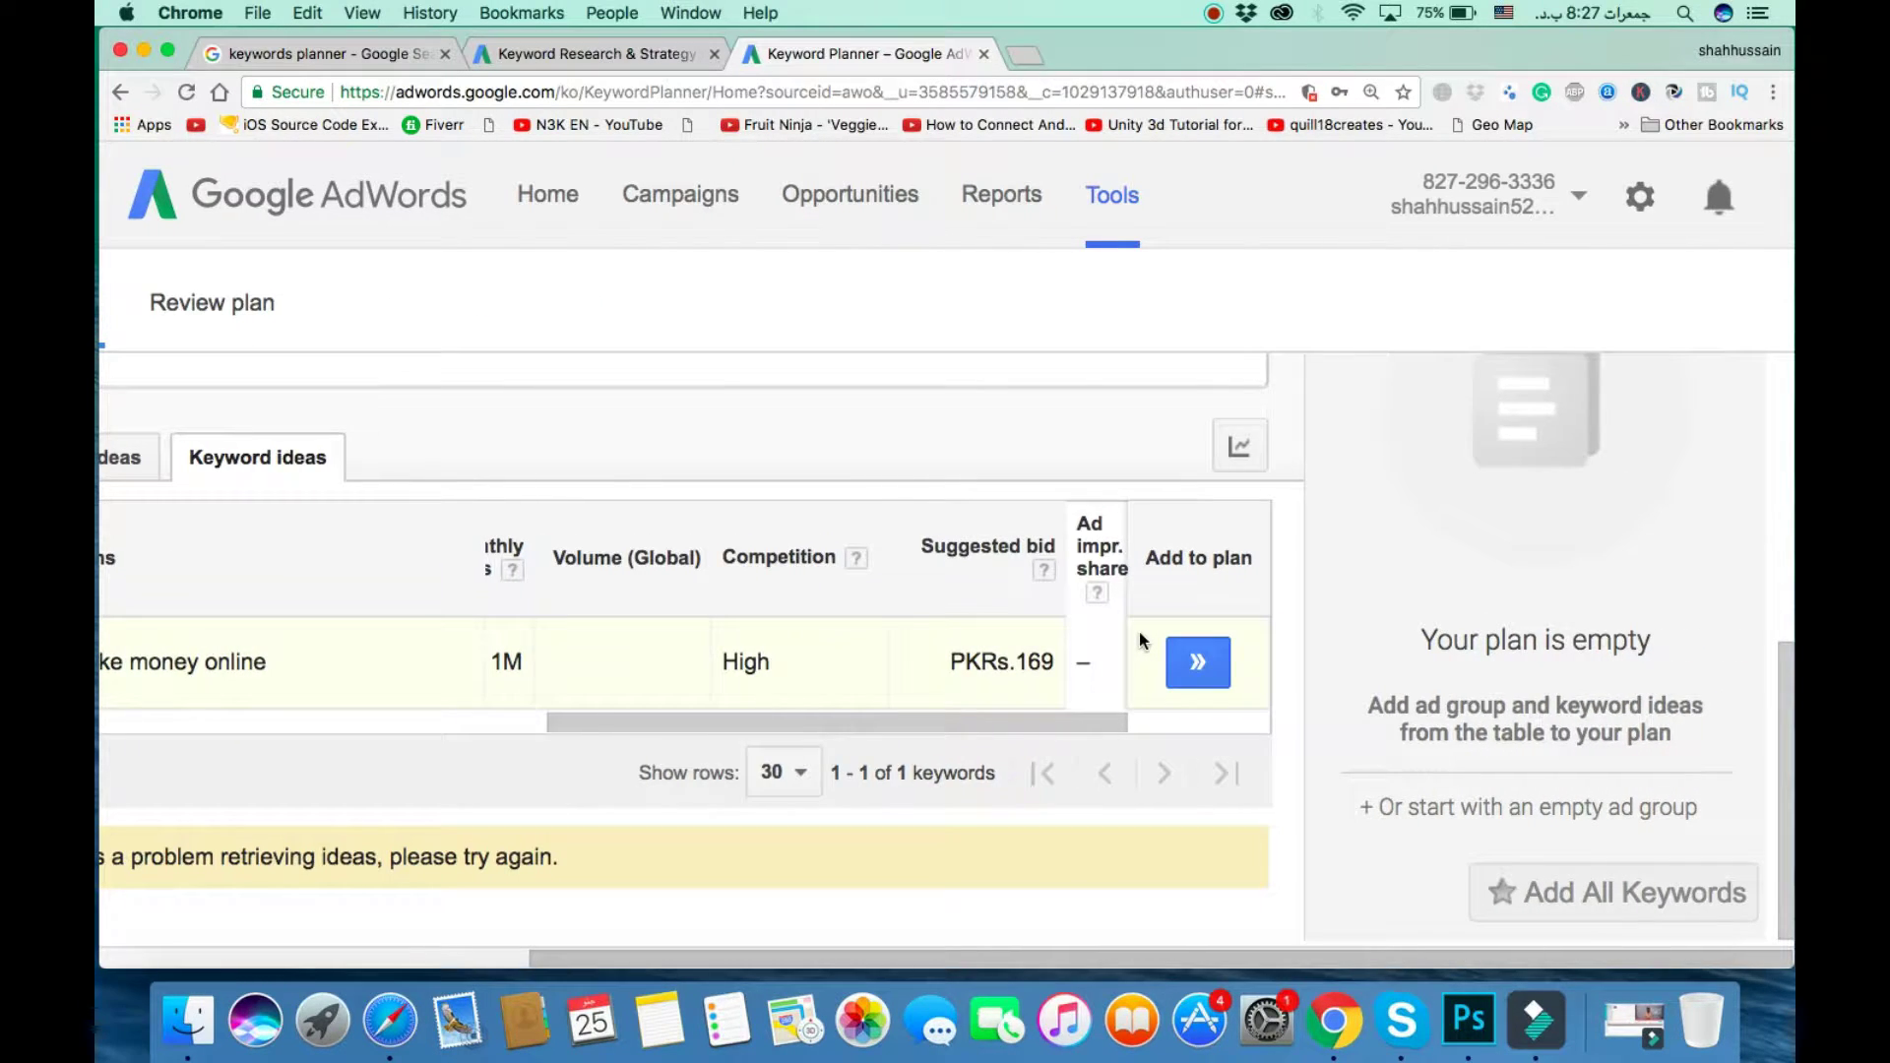
{"action": "key", "text": "super+0"}
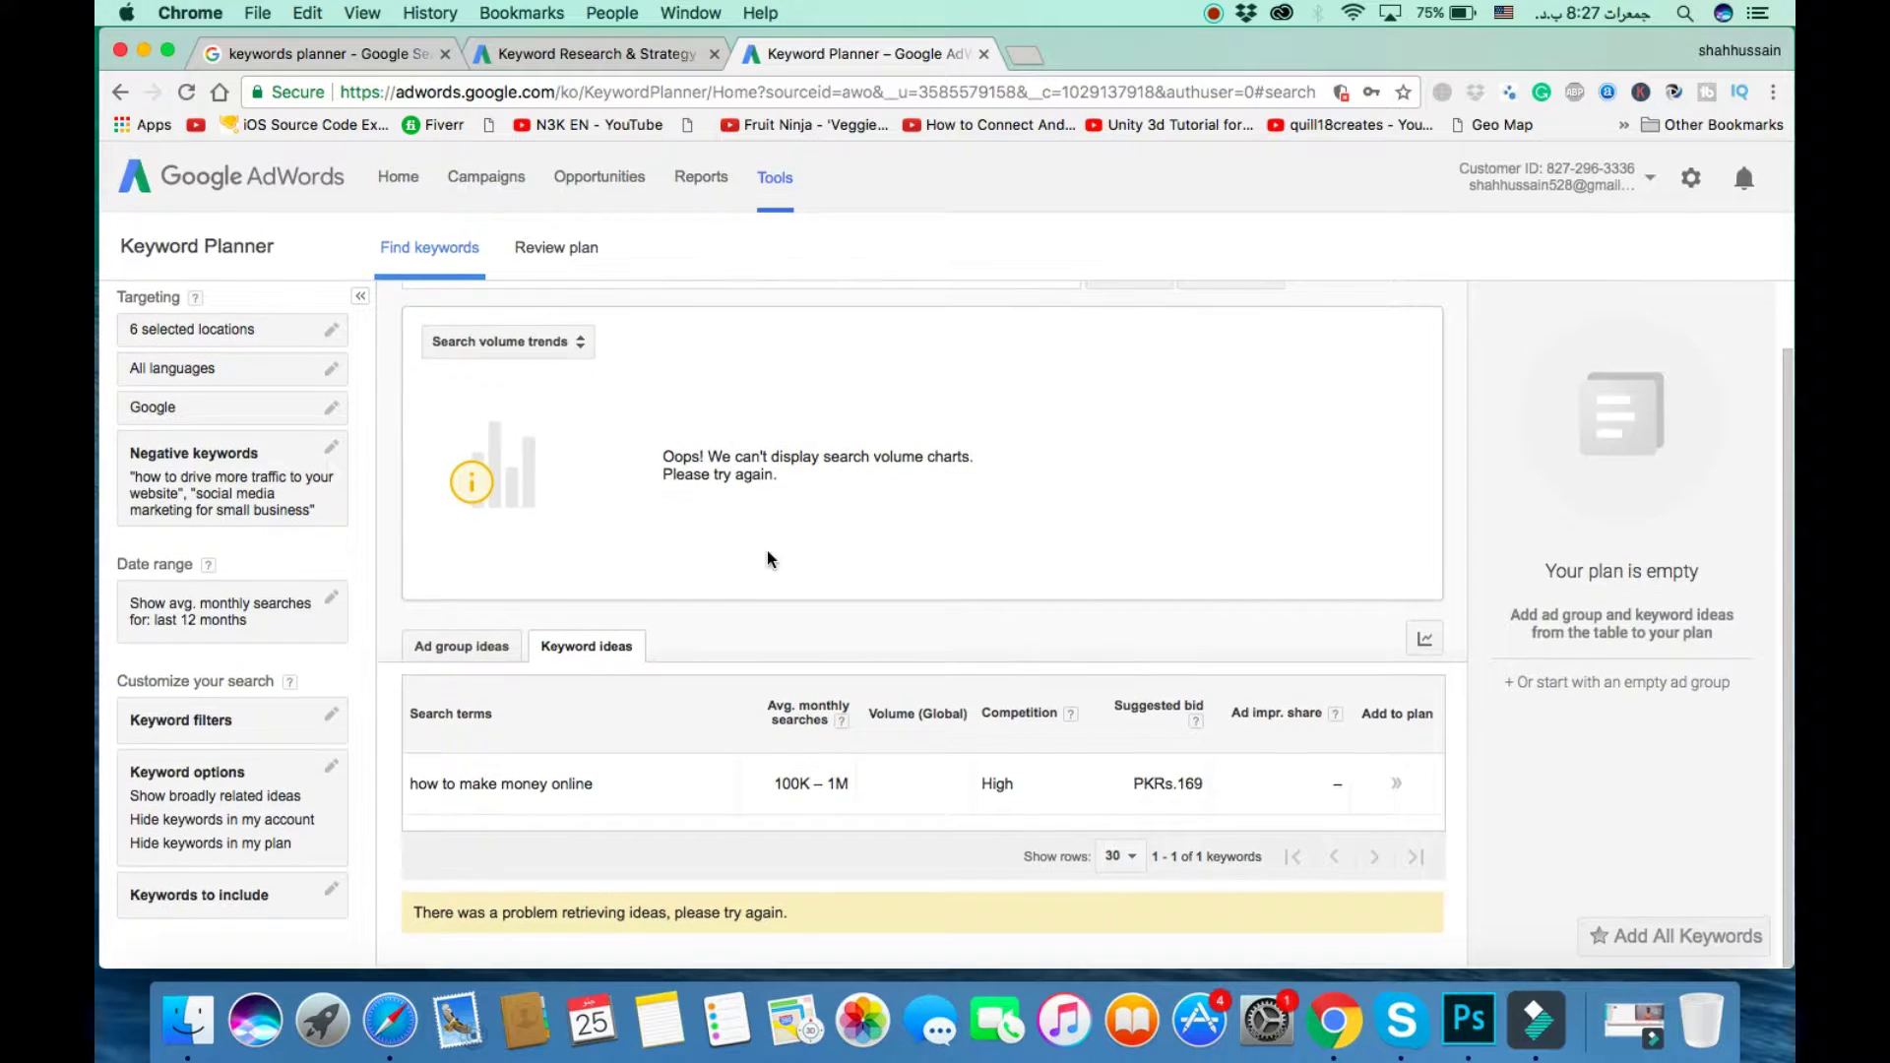
Step: Retry getting ideas for the current phrase and look through the related keywords
{"action": "scroll", "coordinate": [804, 482], "scroll_direction": "up", "scroll_amount": 2}
{"action": "left_click", "coordinate": [1134, 347]}
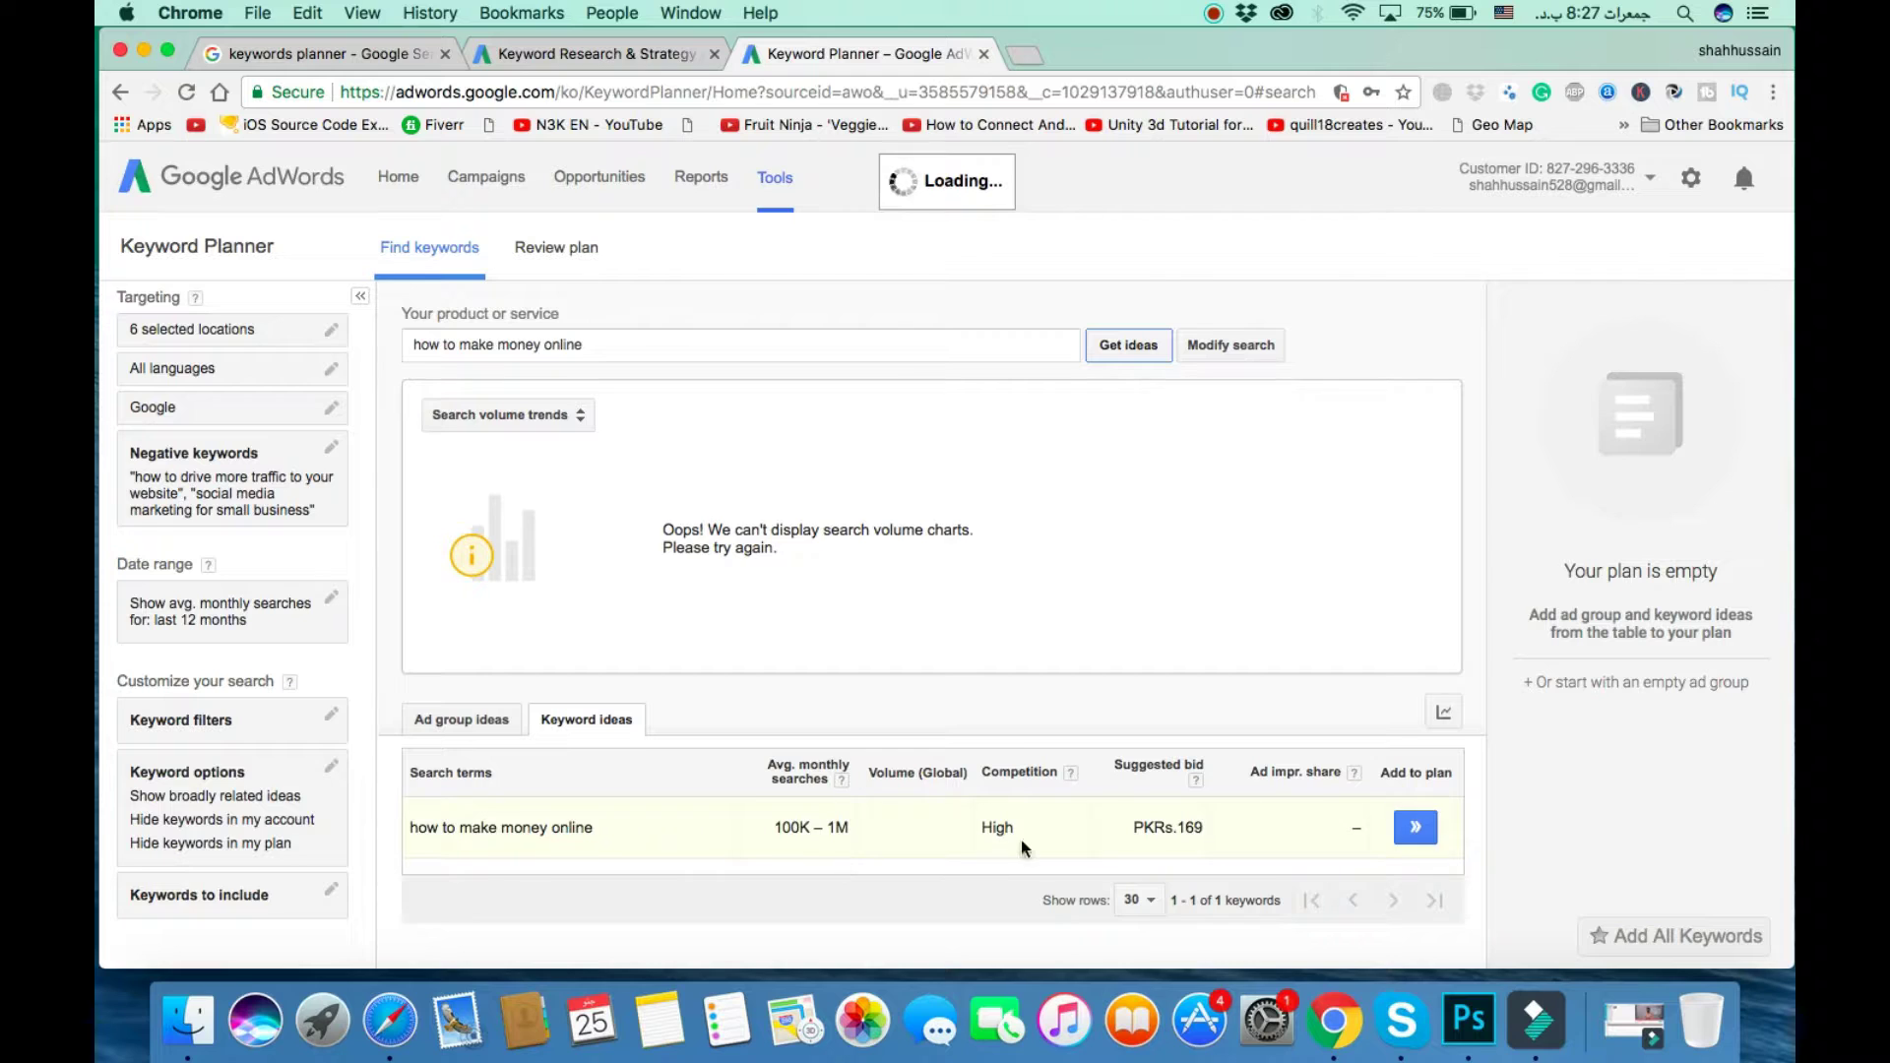
{"action": "scroll", "coordinate": [1426, 711], "scroll_direction": "down", "scroll_amount": 3}
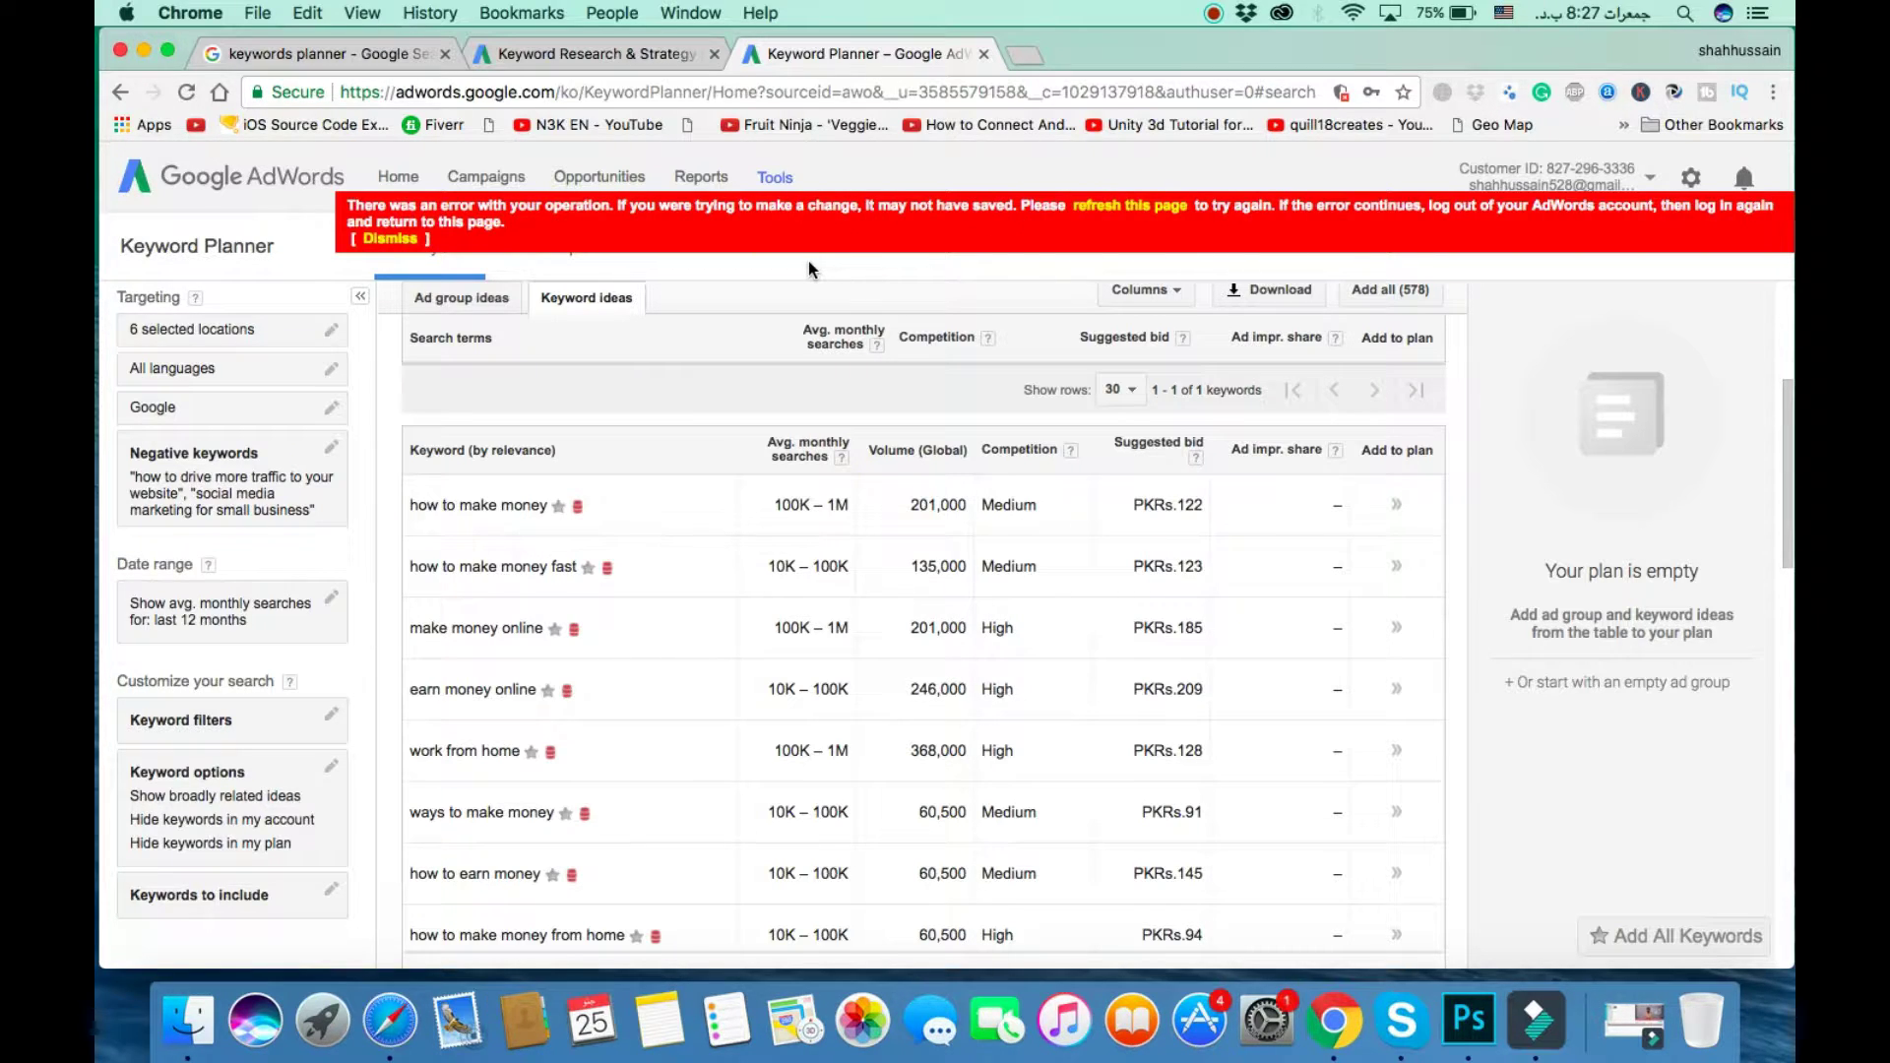
Step: Reload Keyword Planner and run a new keyword search for "how to make money online" as the product or service
{"action": "left_click", "coordinate": [186, 91]}
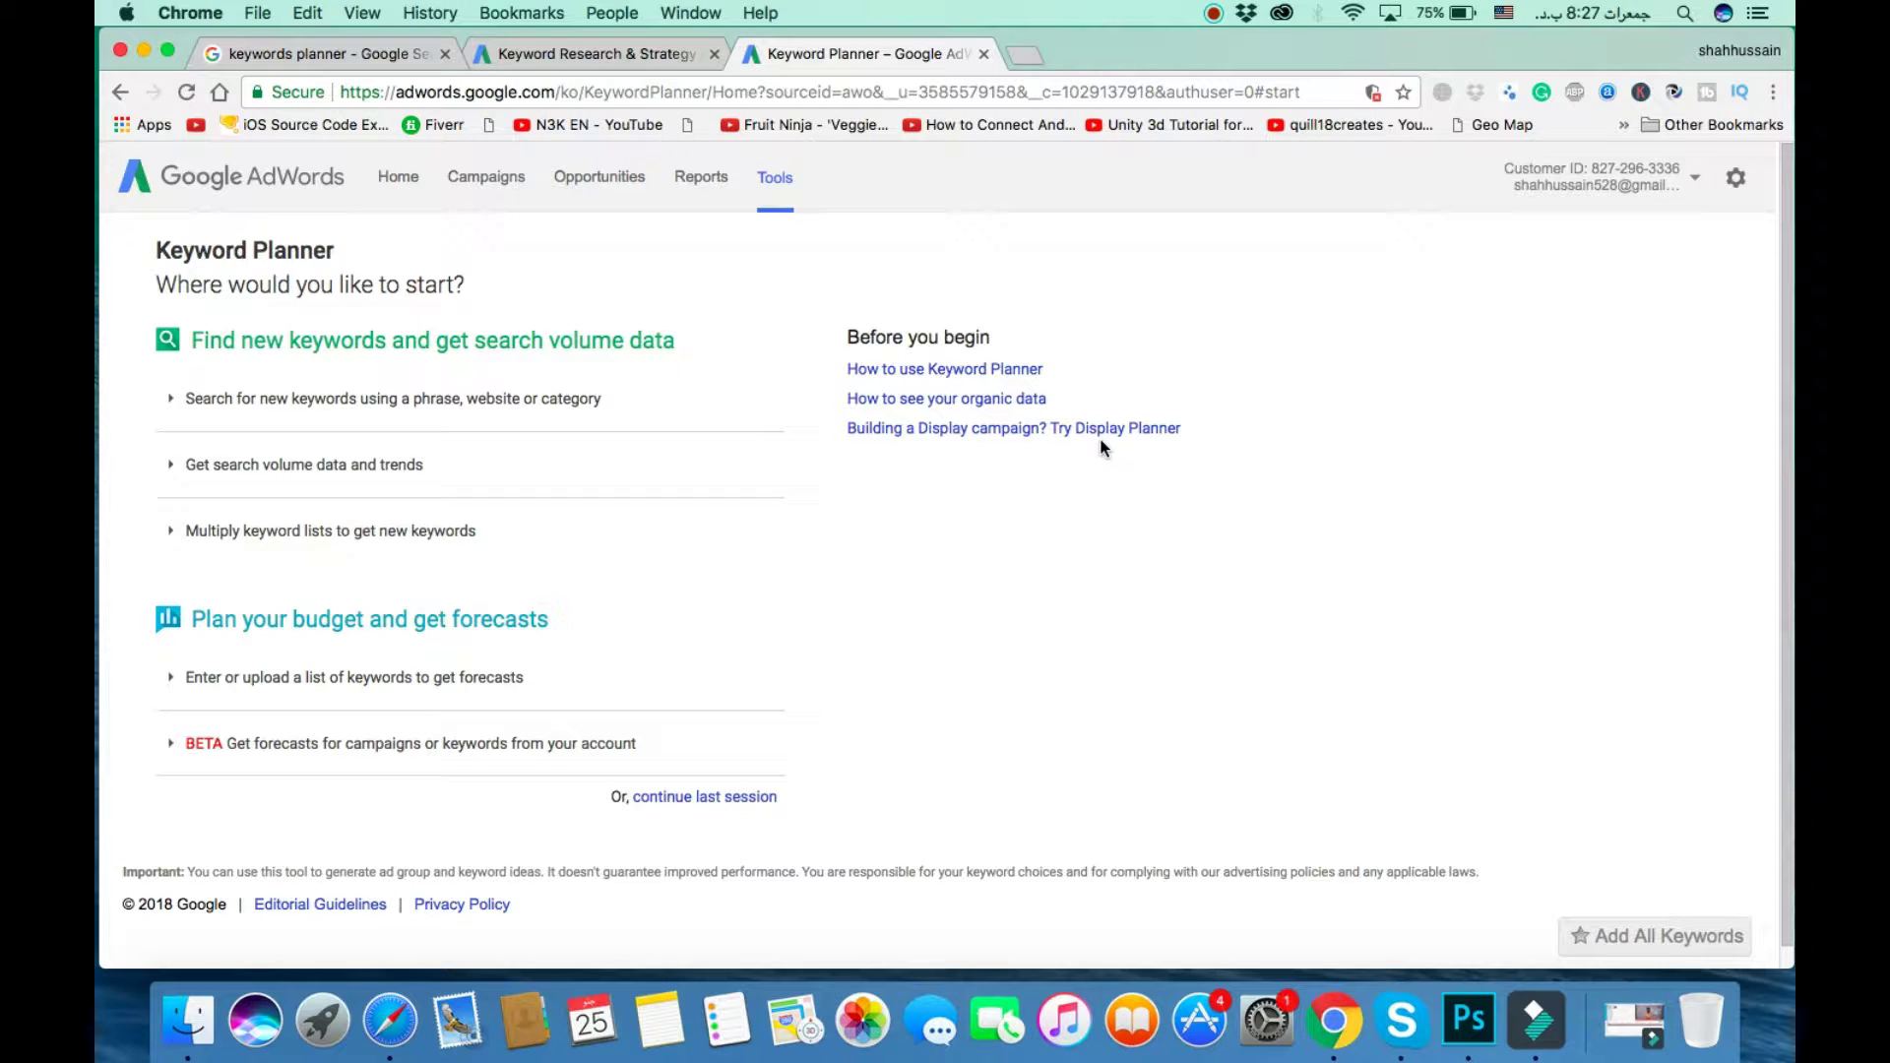
{"action": "left_click", "coordinate": [335, 400]}
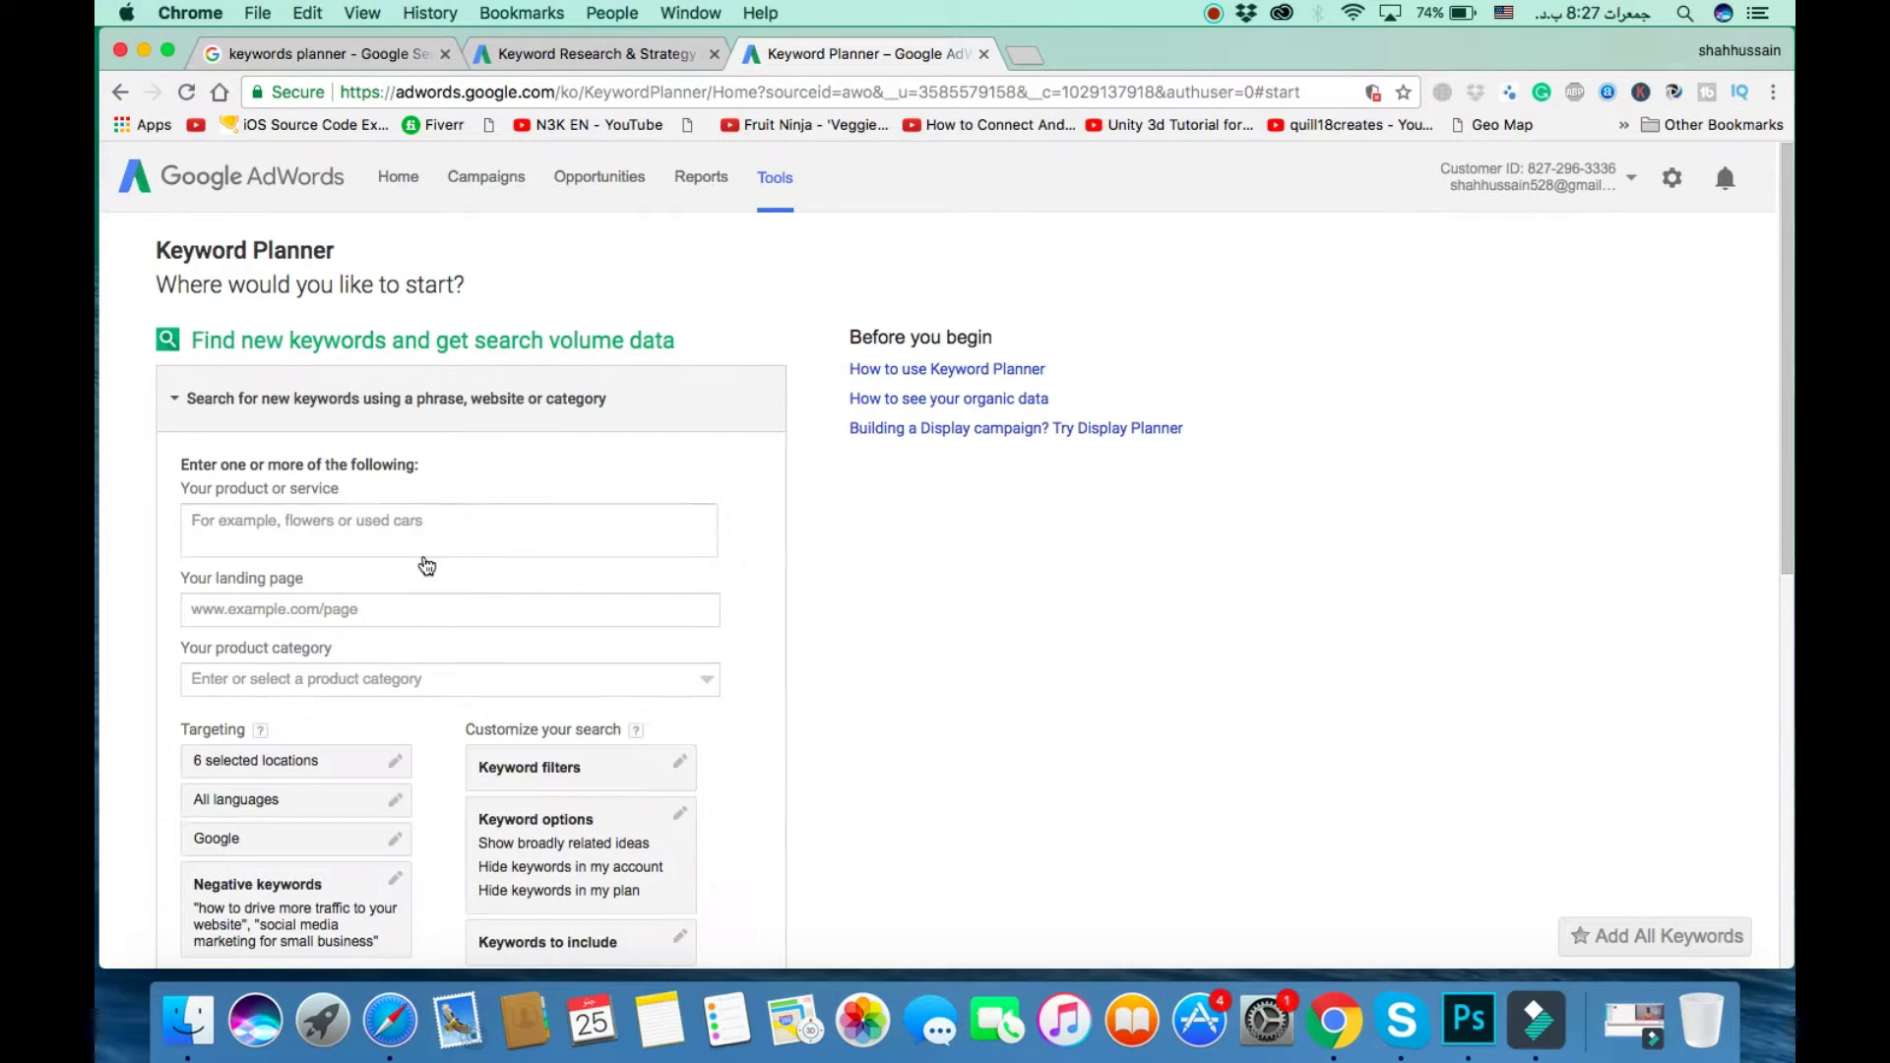
{"action": "left_click", "coordinate": [366, 525]}
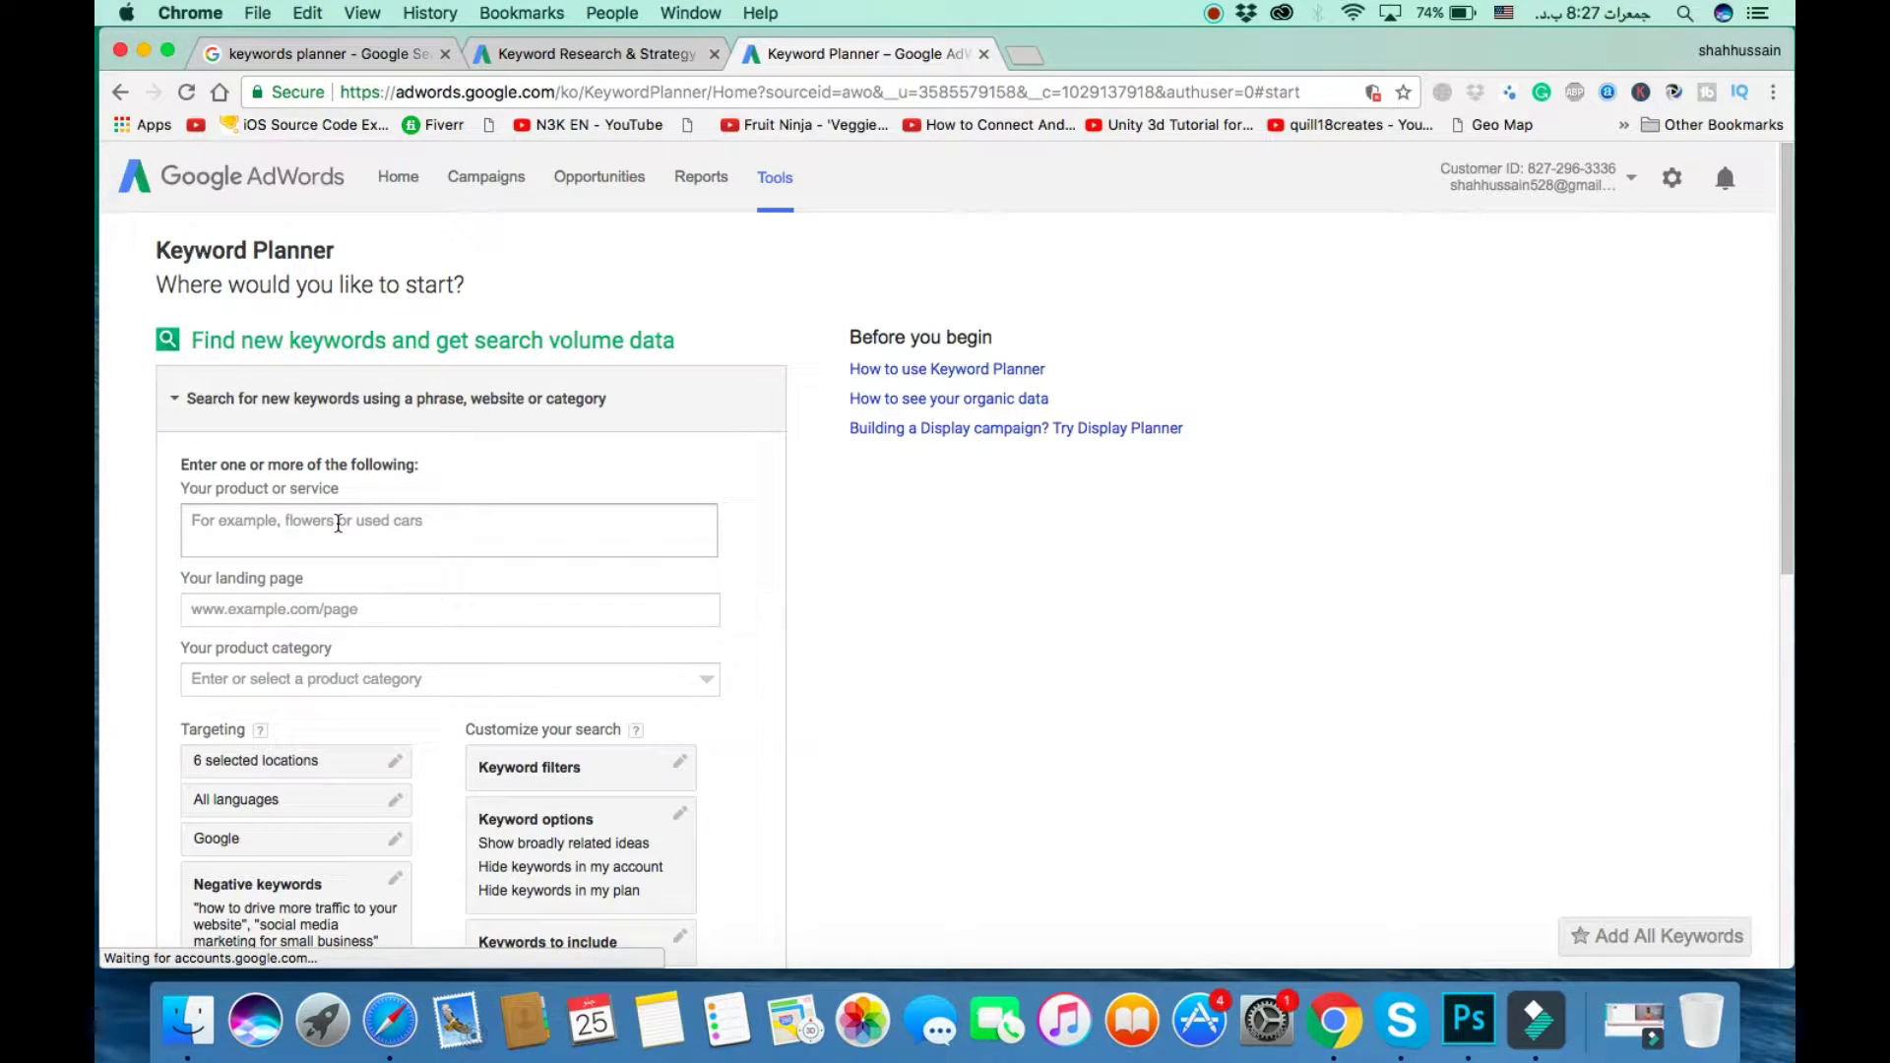
{"action": "type", "text": "how to make money online"}
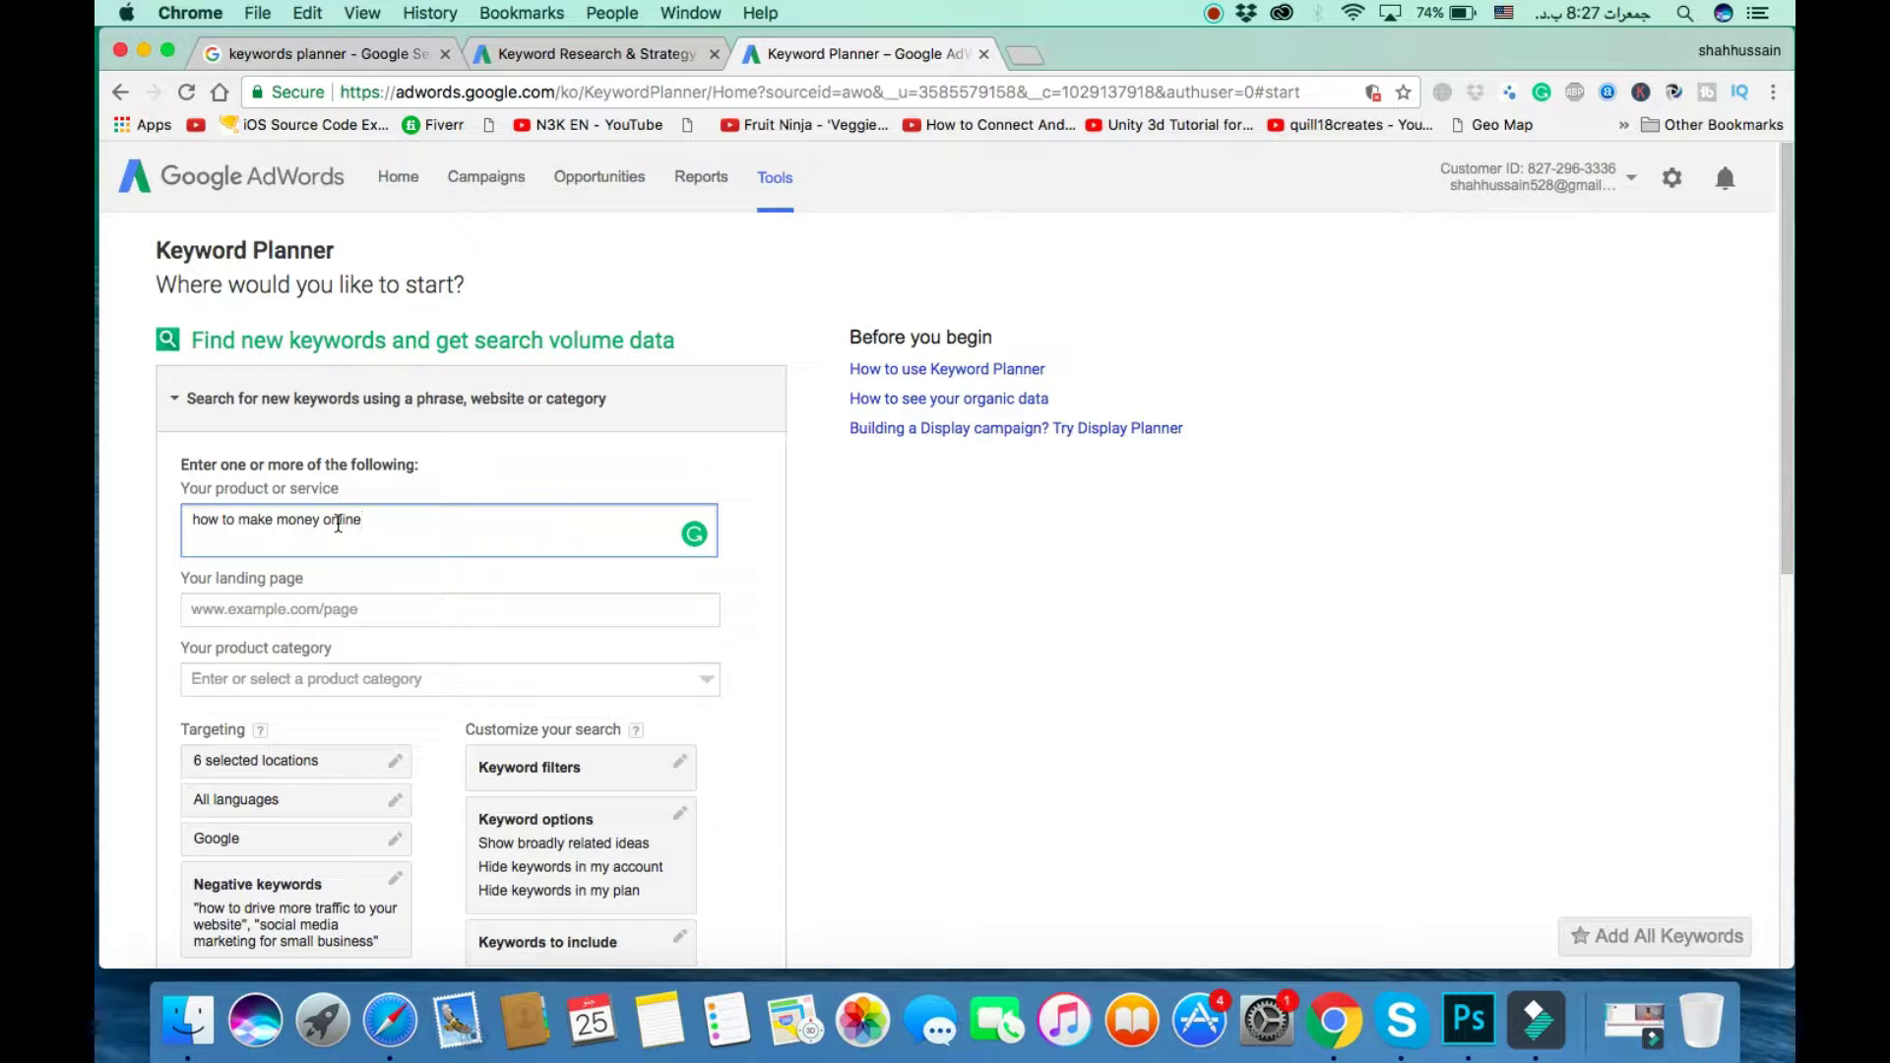
{"action": "scroll", "coordinate": [486, 805], "scroll_direction": "down", "scroll_amount": 5}
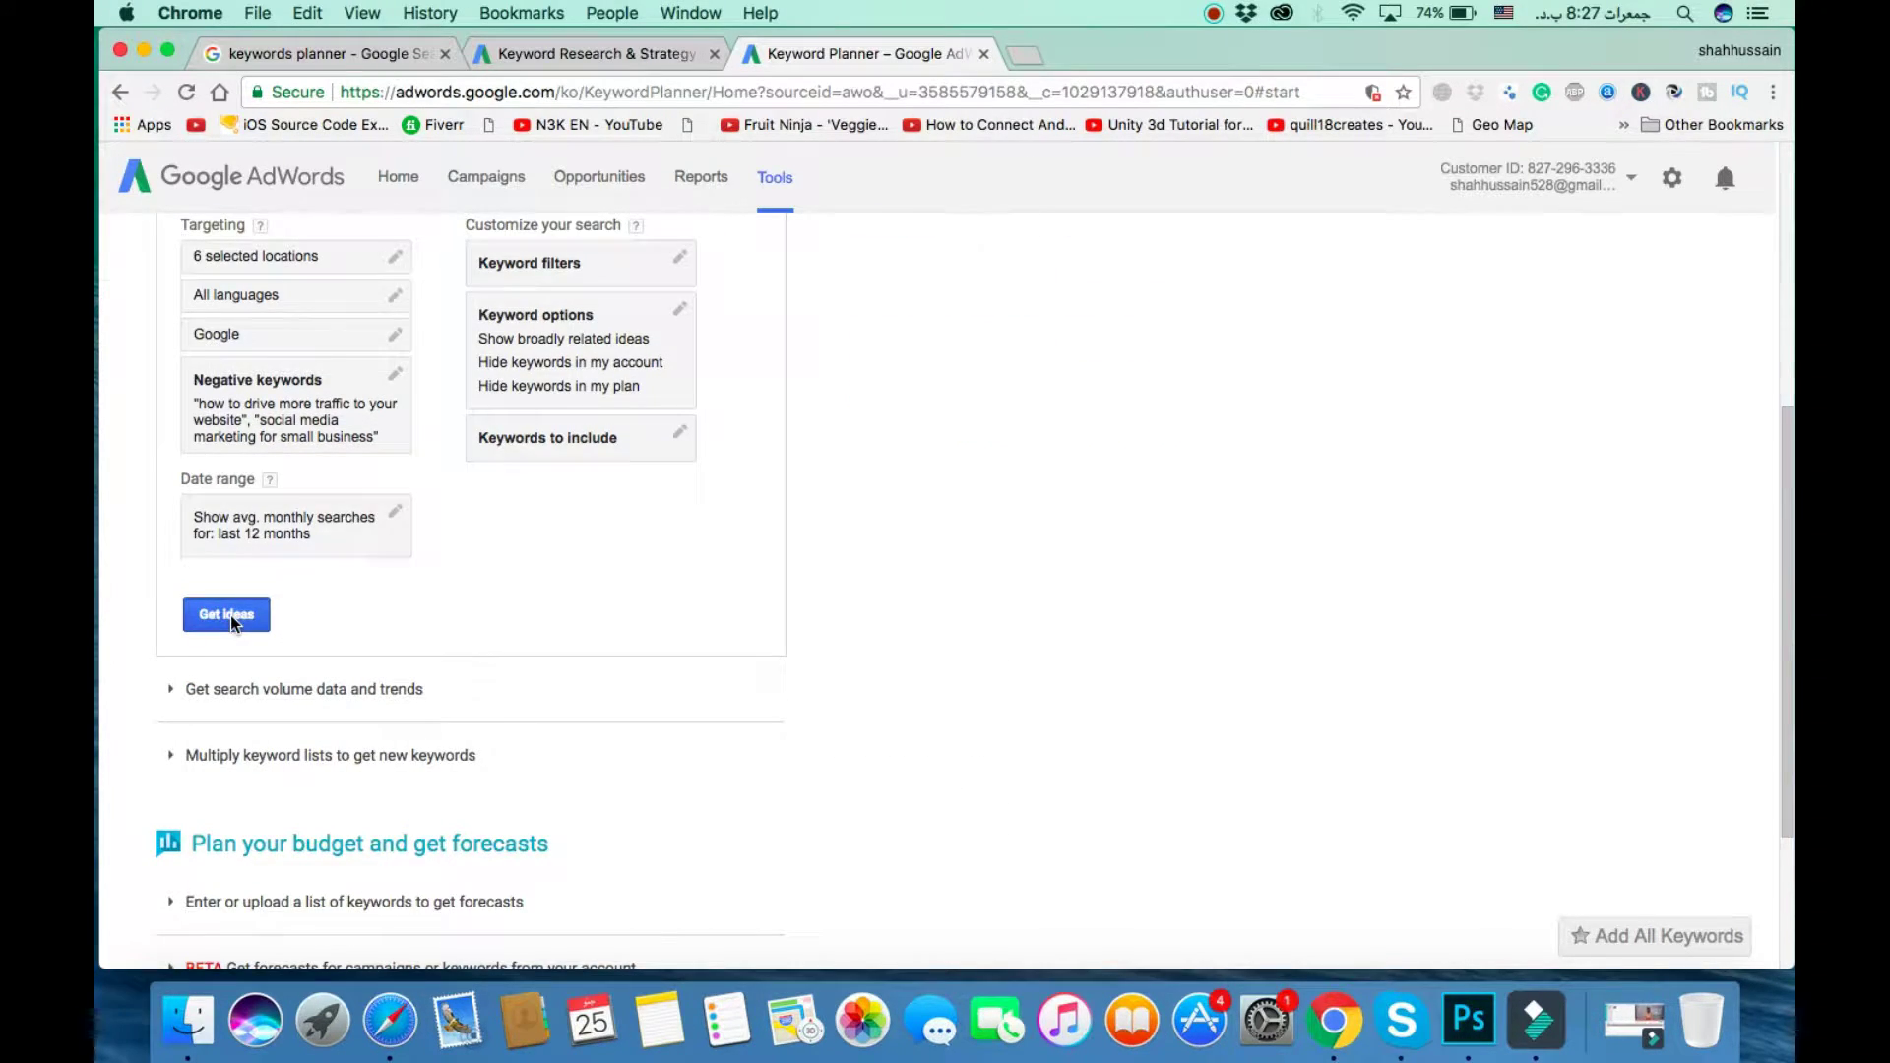
{"action": "left_click", "coordinate": [231, 617]}
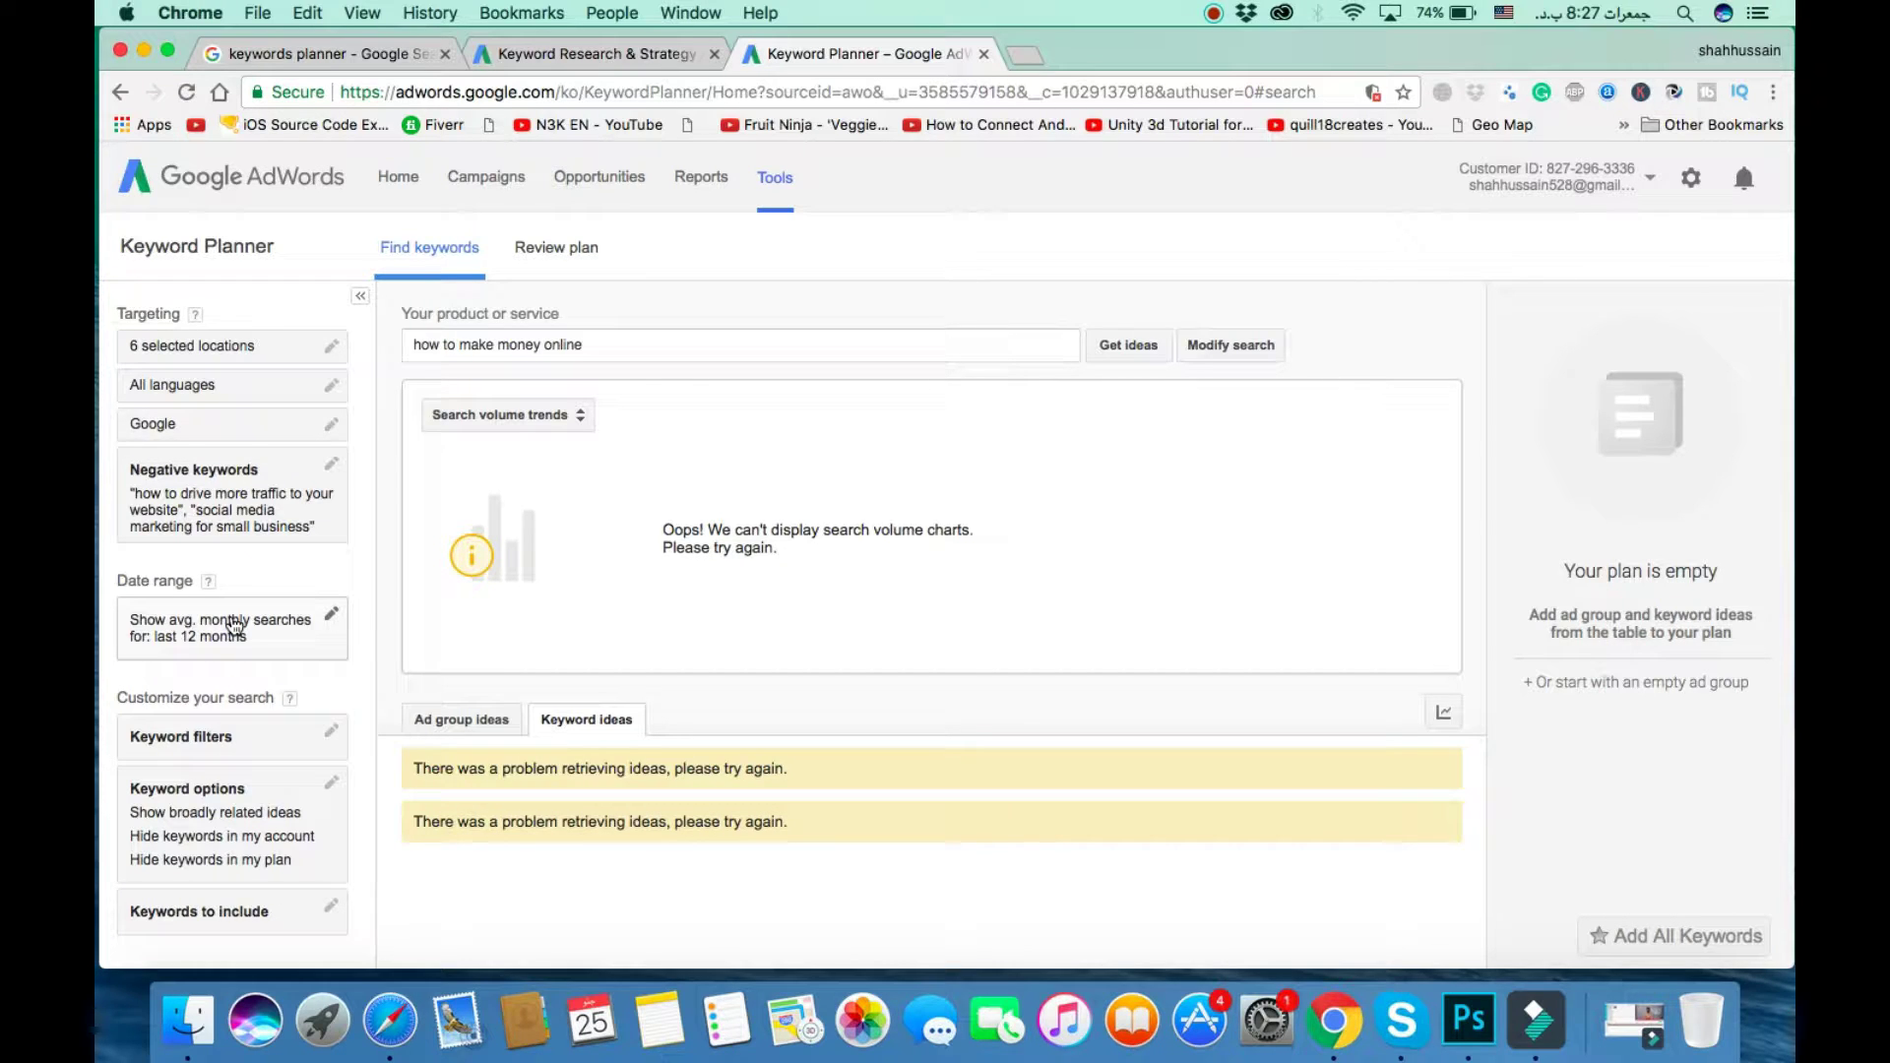
Step: Request the keyword ideas once more and review the volume, competition and suggested bids of the related keywords
{"action": "left_click", "coordinate": [1126, 346]}
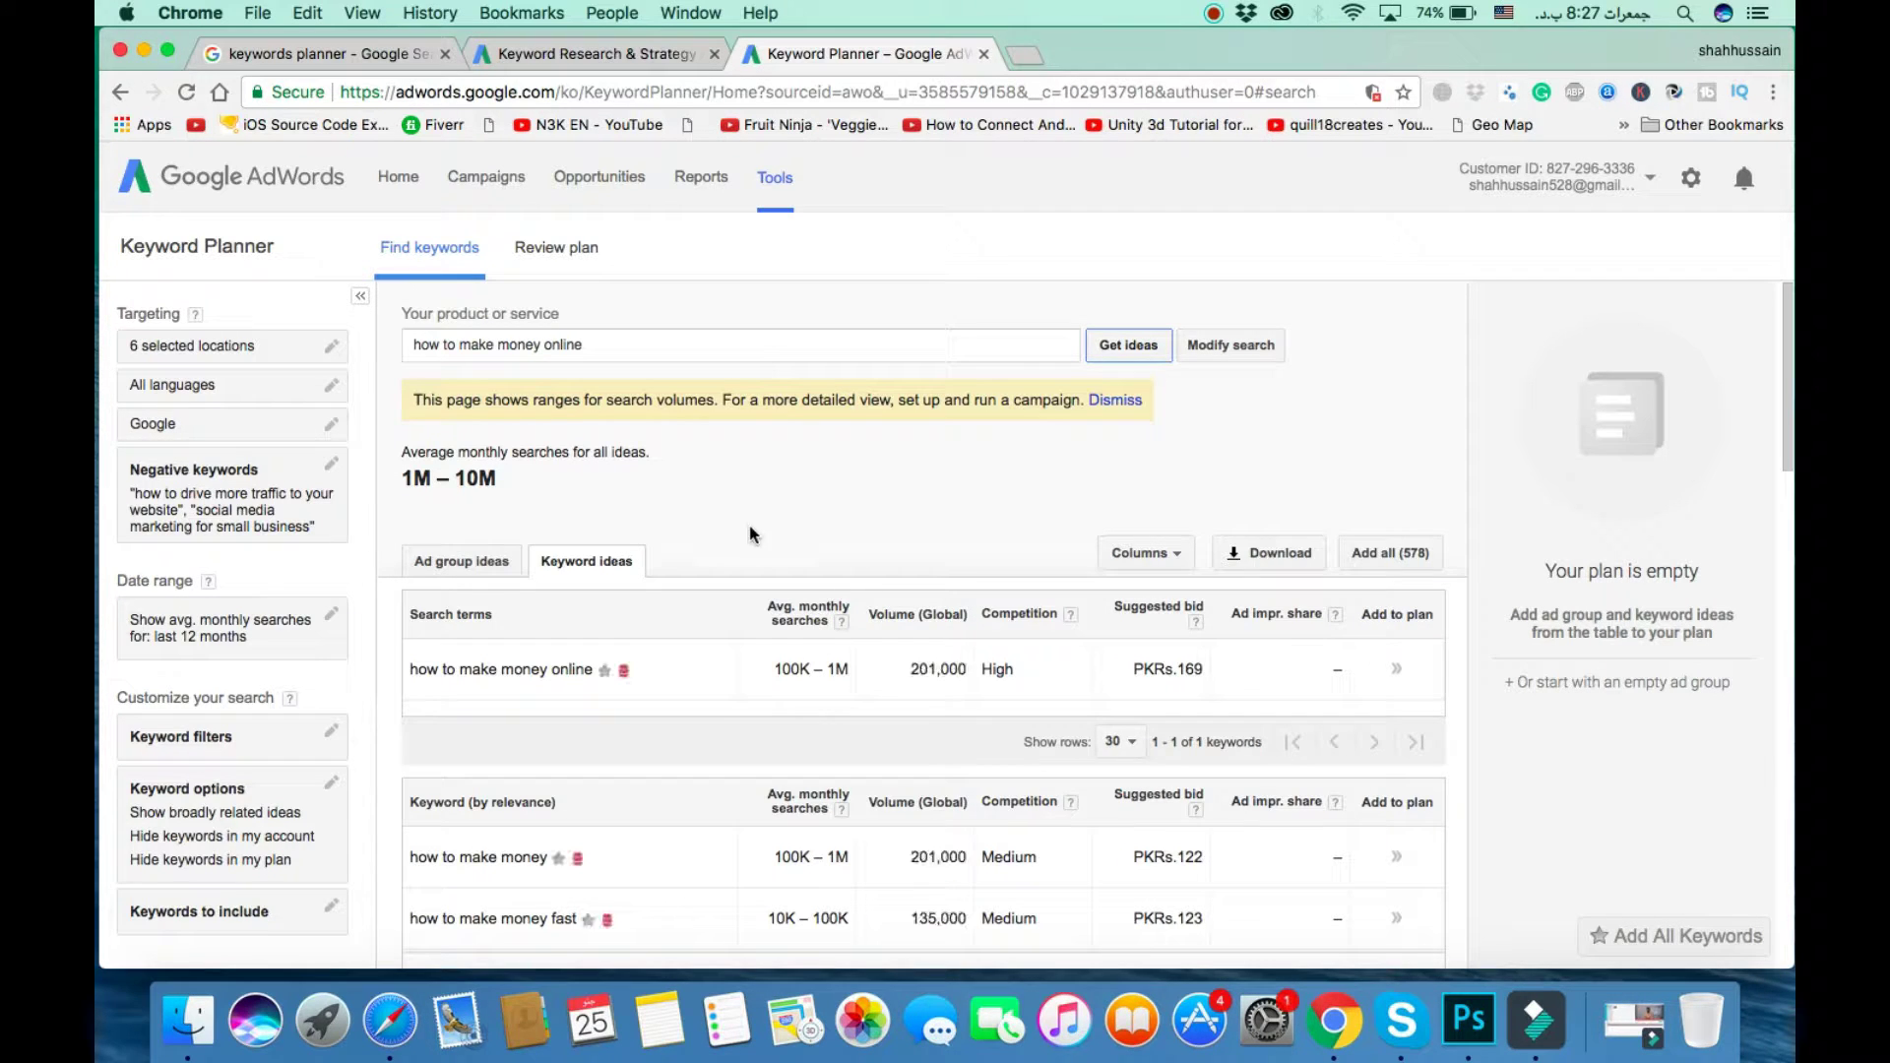
{"action": "scroll", "coordinate": [927, 667], "scroll_direction": "down", "scroll_amount": 3}
{"action": "scroll", "coordinate": [928, 673], "scroll_direction": "down", "scroll_amount": 3}
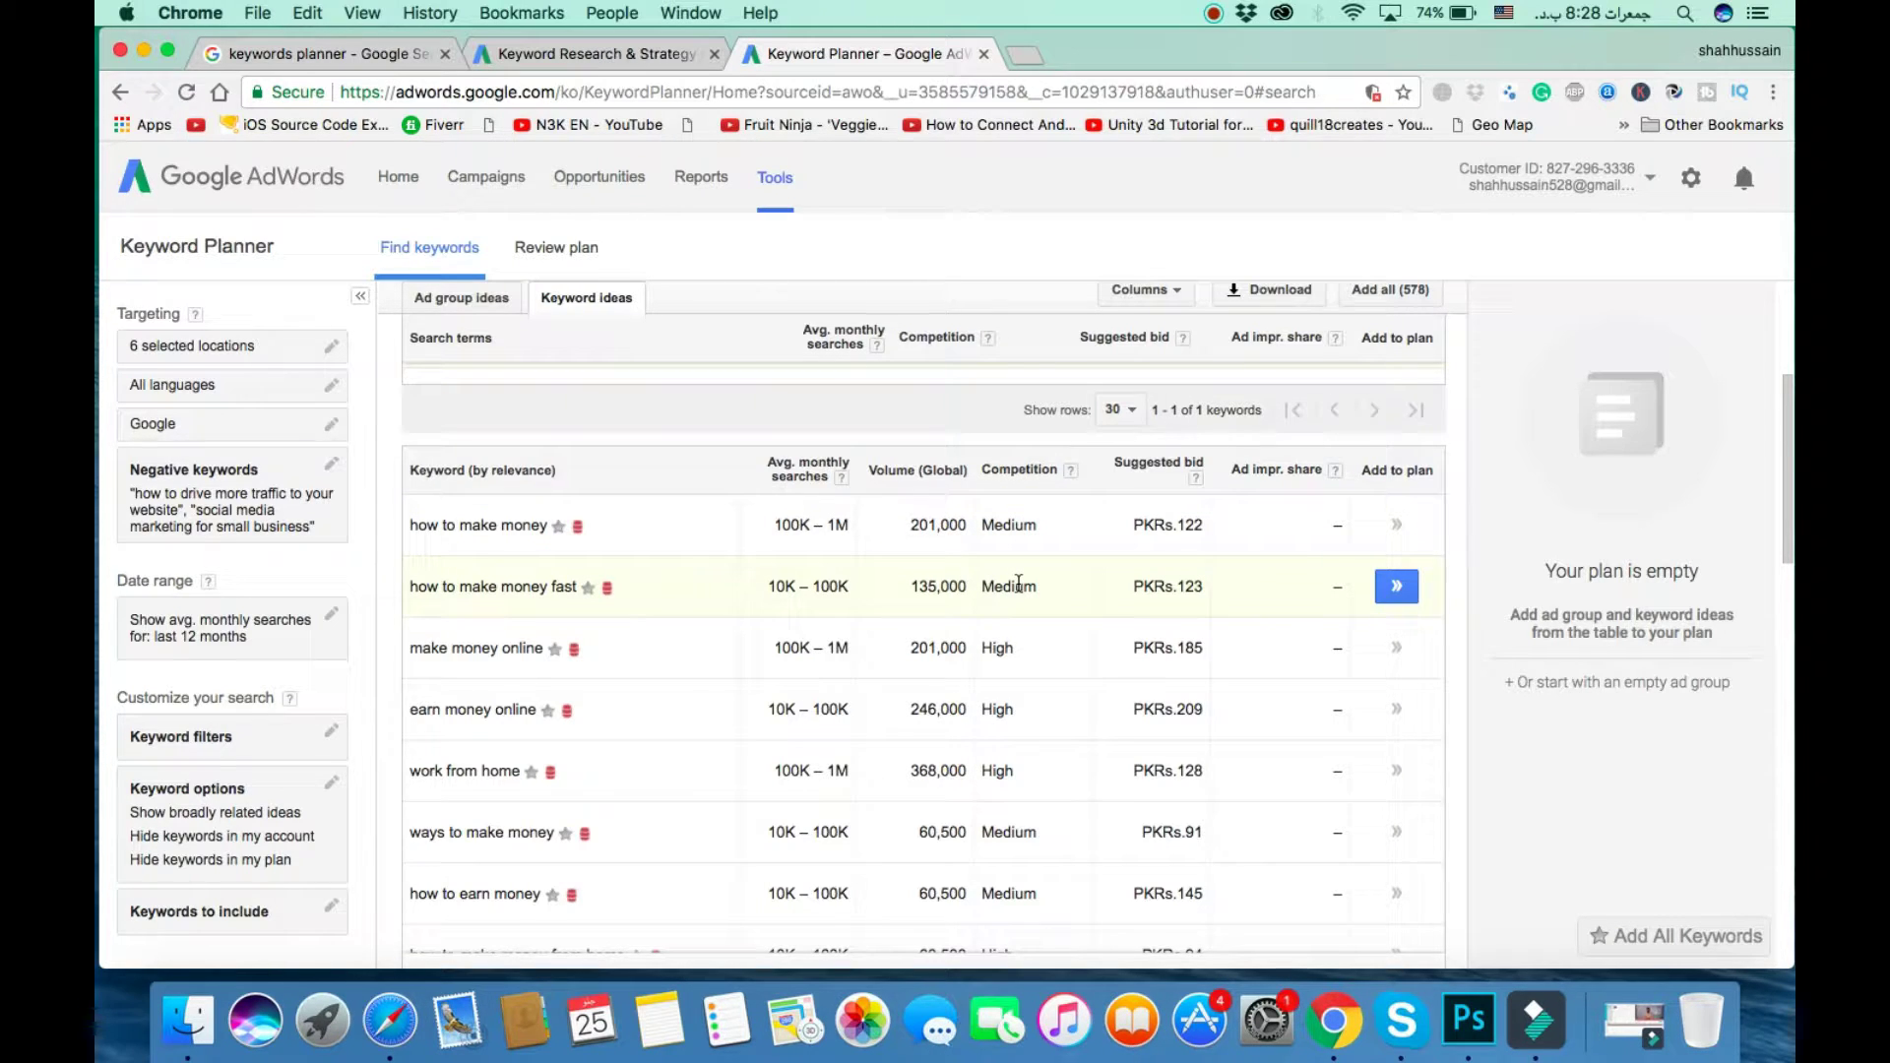
Step: Review the global volume, competition and suggested bid of the keywords related to "how to make money online"
{"action": "key", "text": "super+equal"}
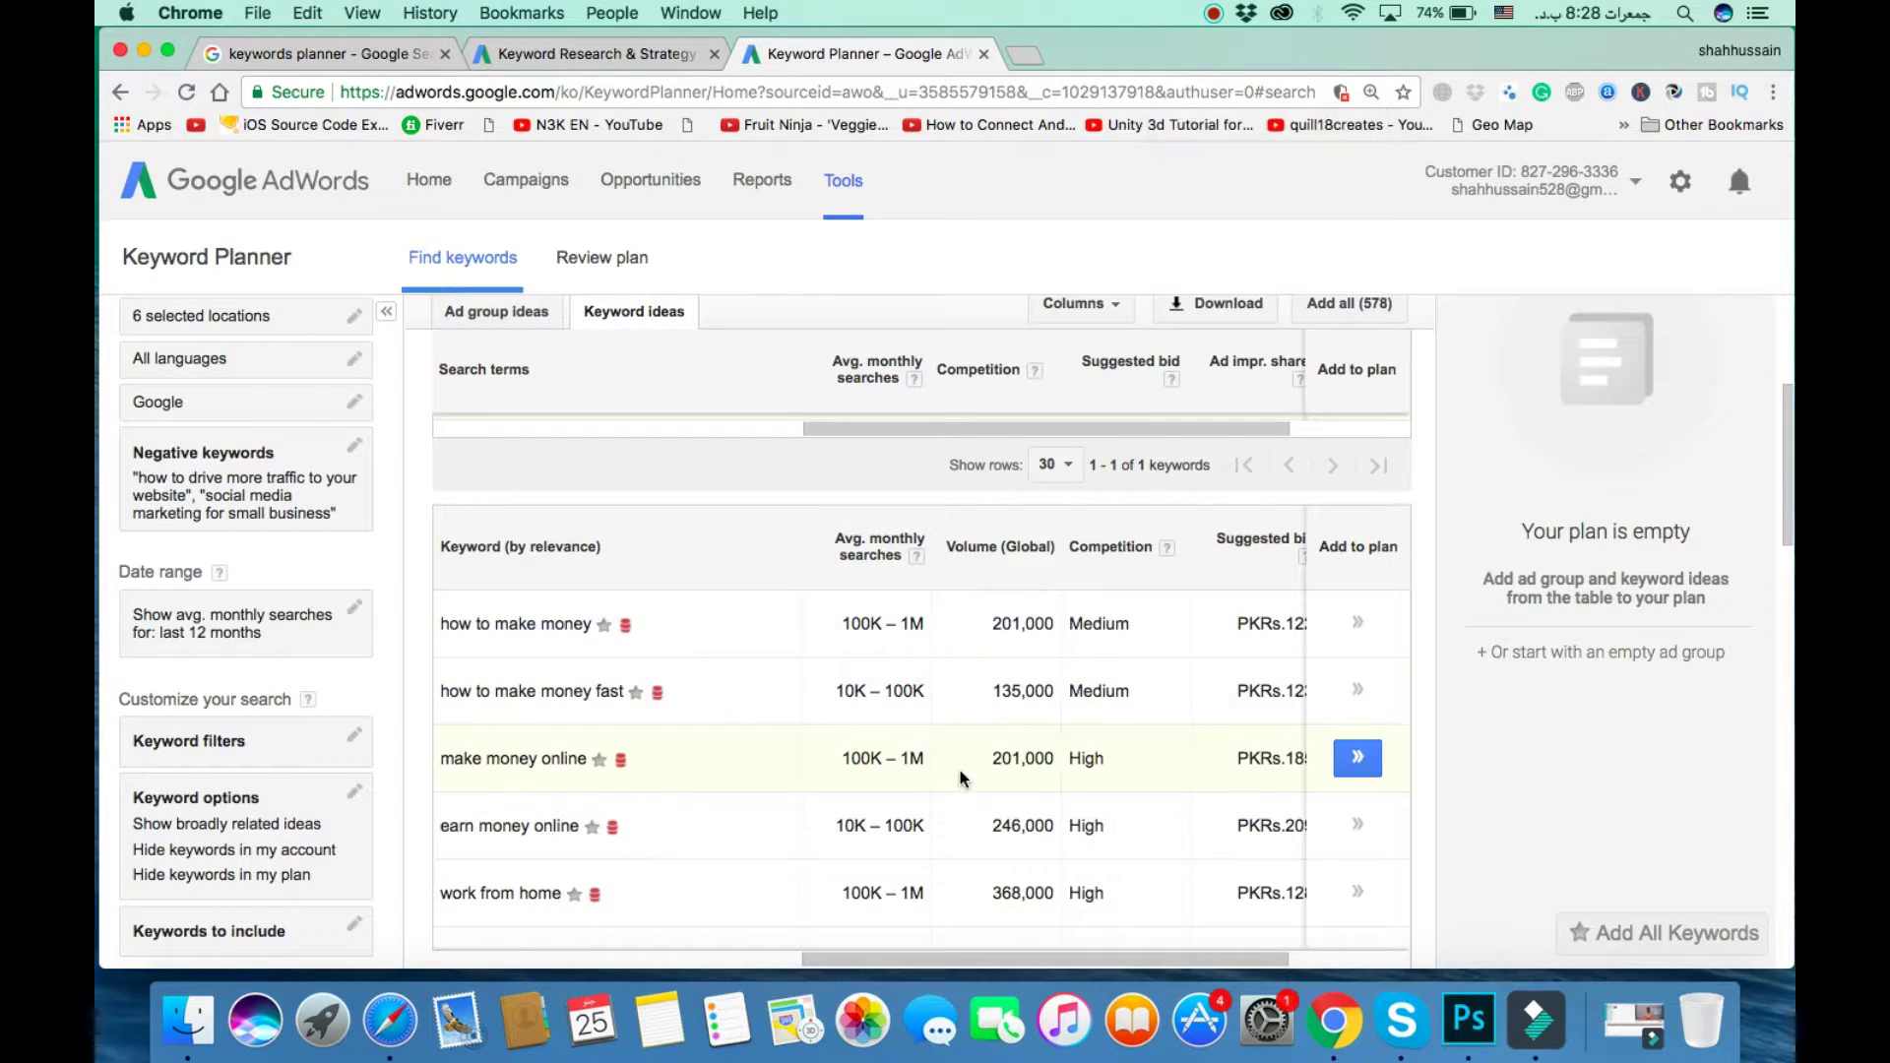
{"action": "scroll", "coordinate": [962, 773], "scroll_direction": "right", "scroll_amount": 3}
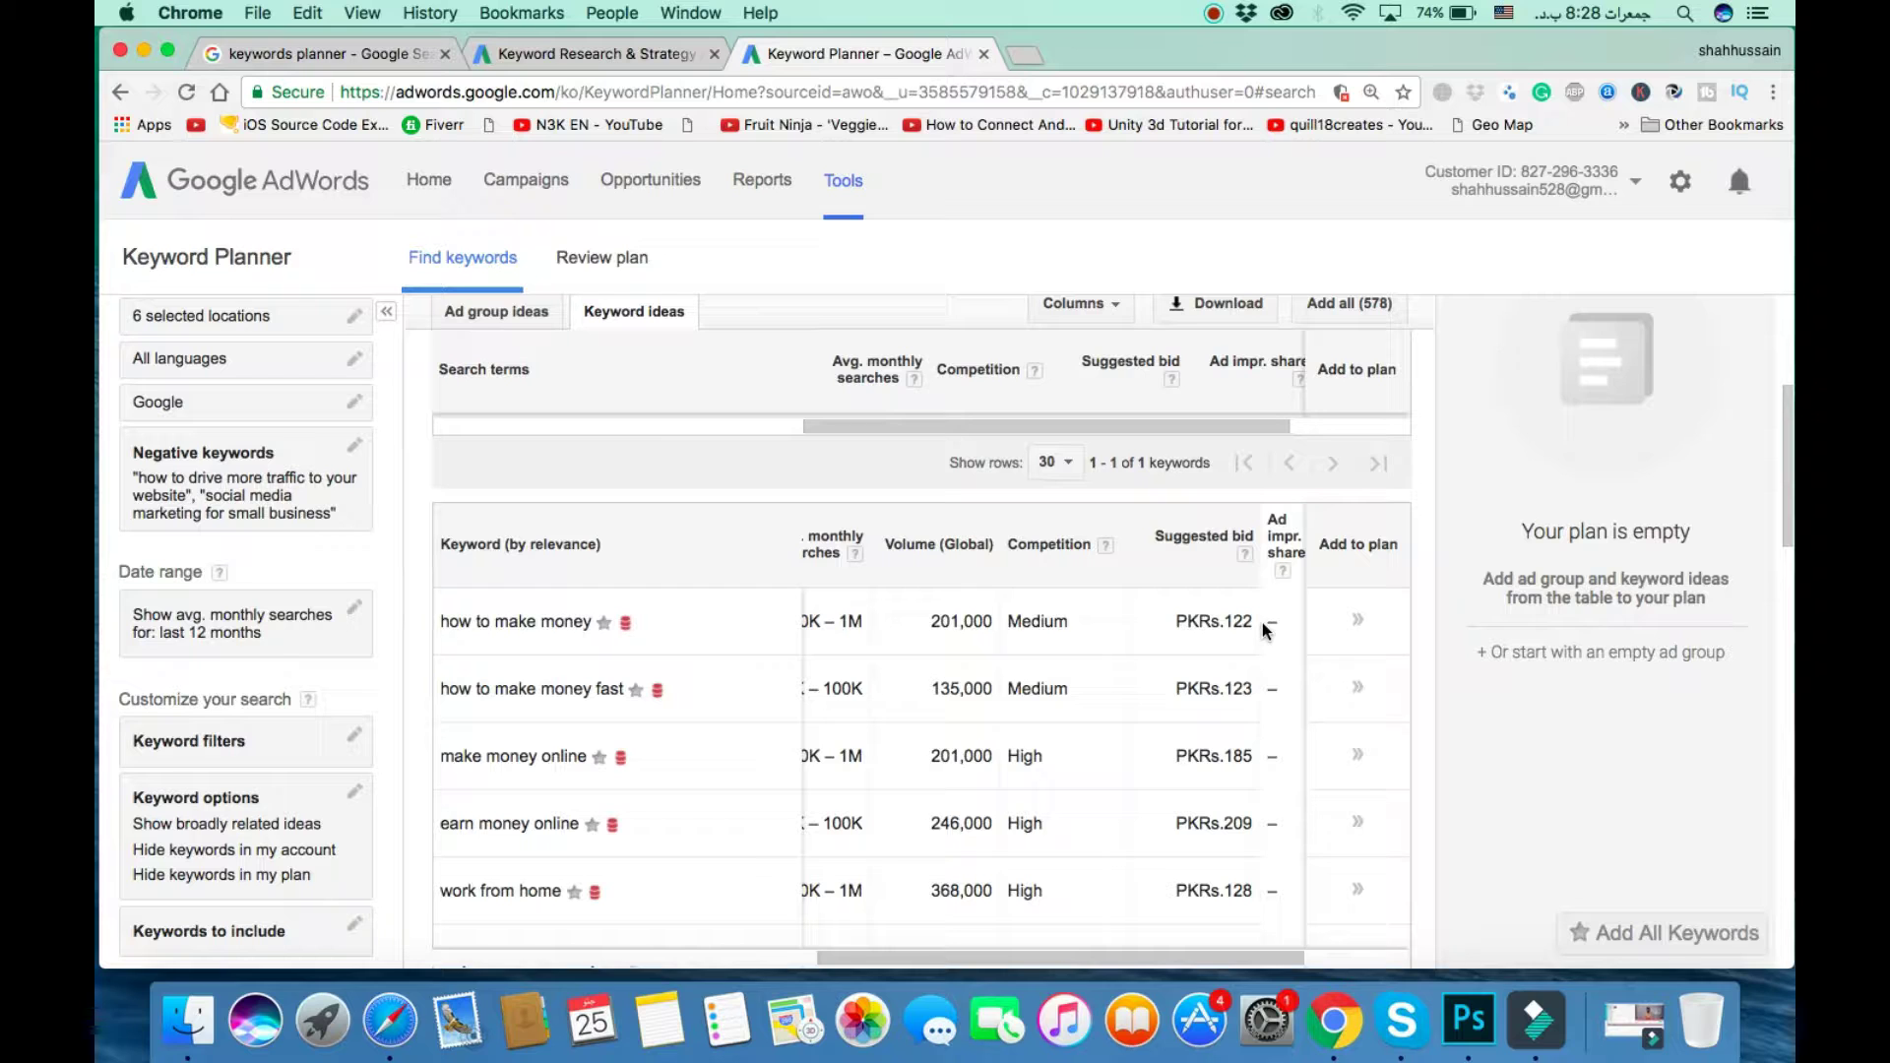
{"action": "key", "text": "super+minus"}
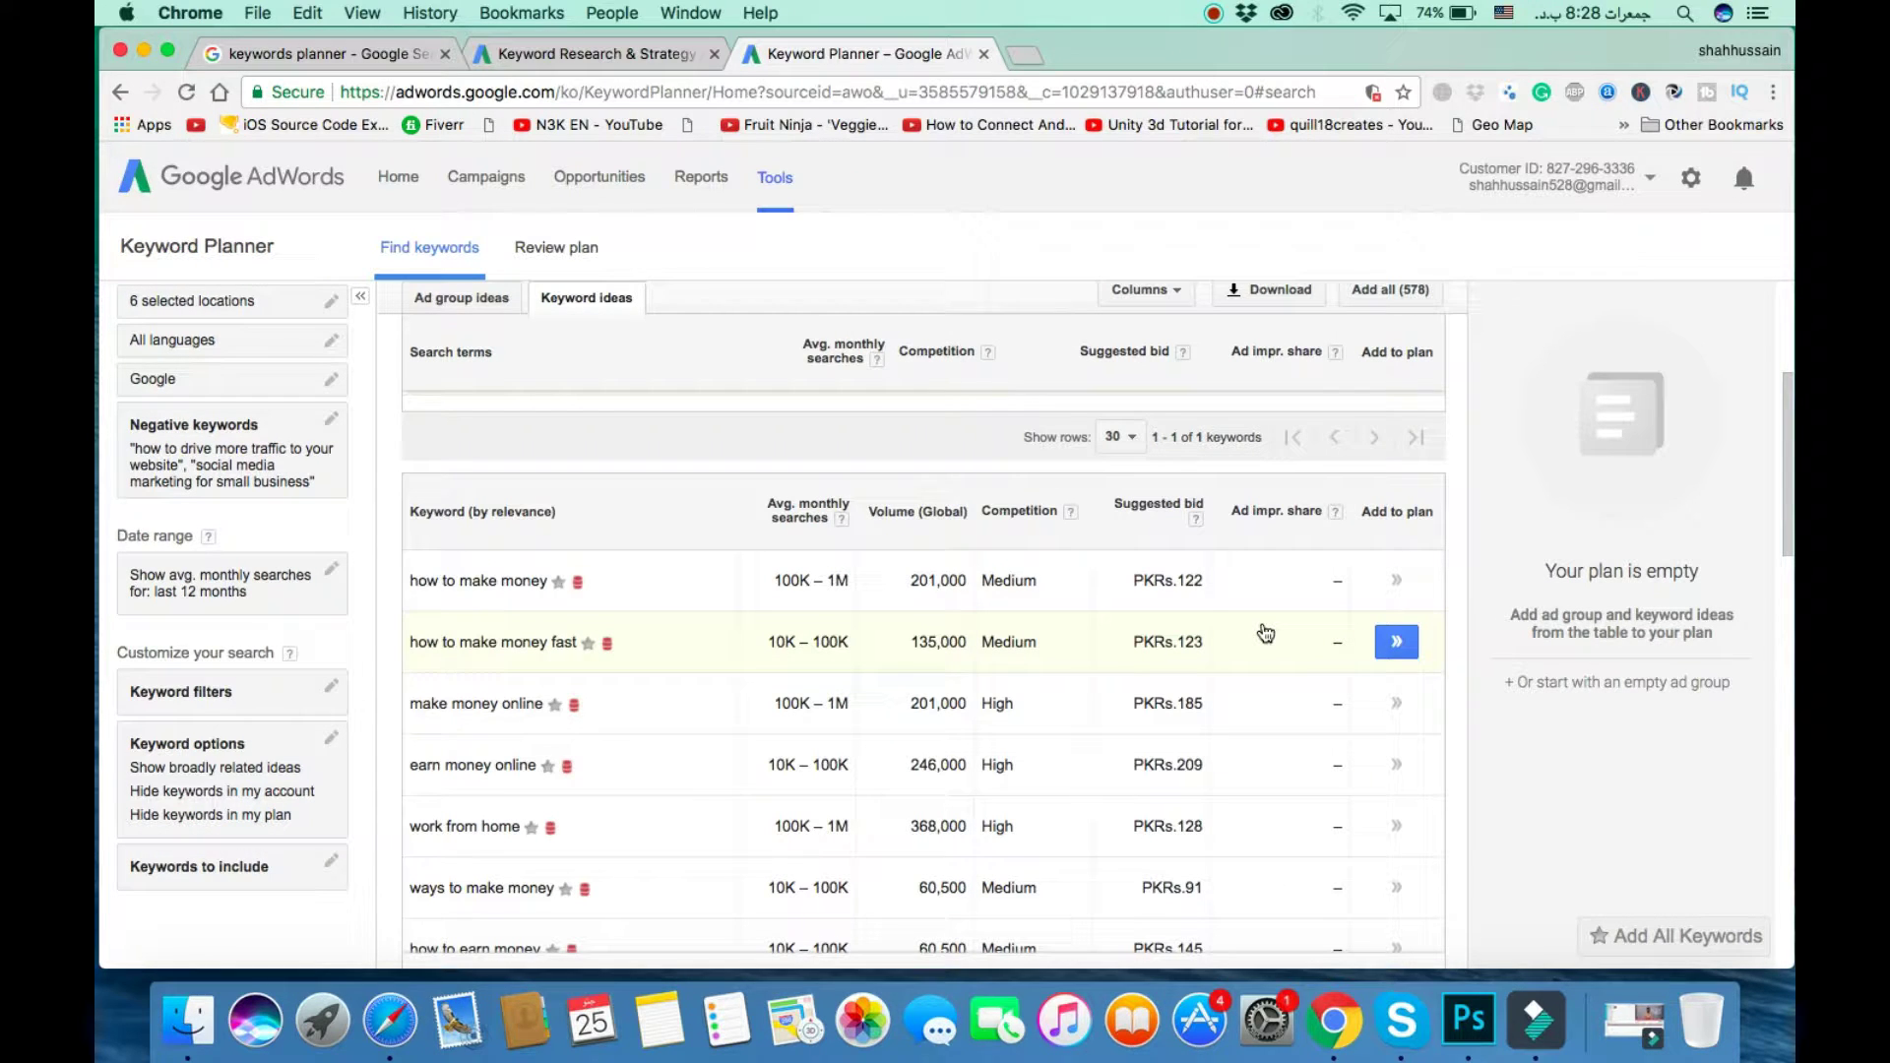
{"action": "scroll", "coordinate": [1457, 699], "scroll_direction": "down", "scroll_amount": 5}
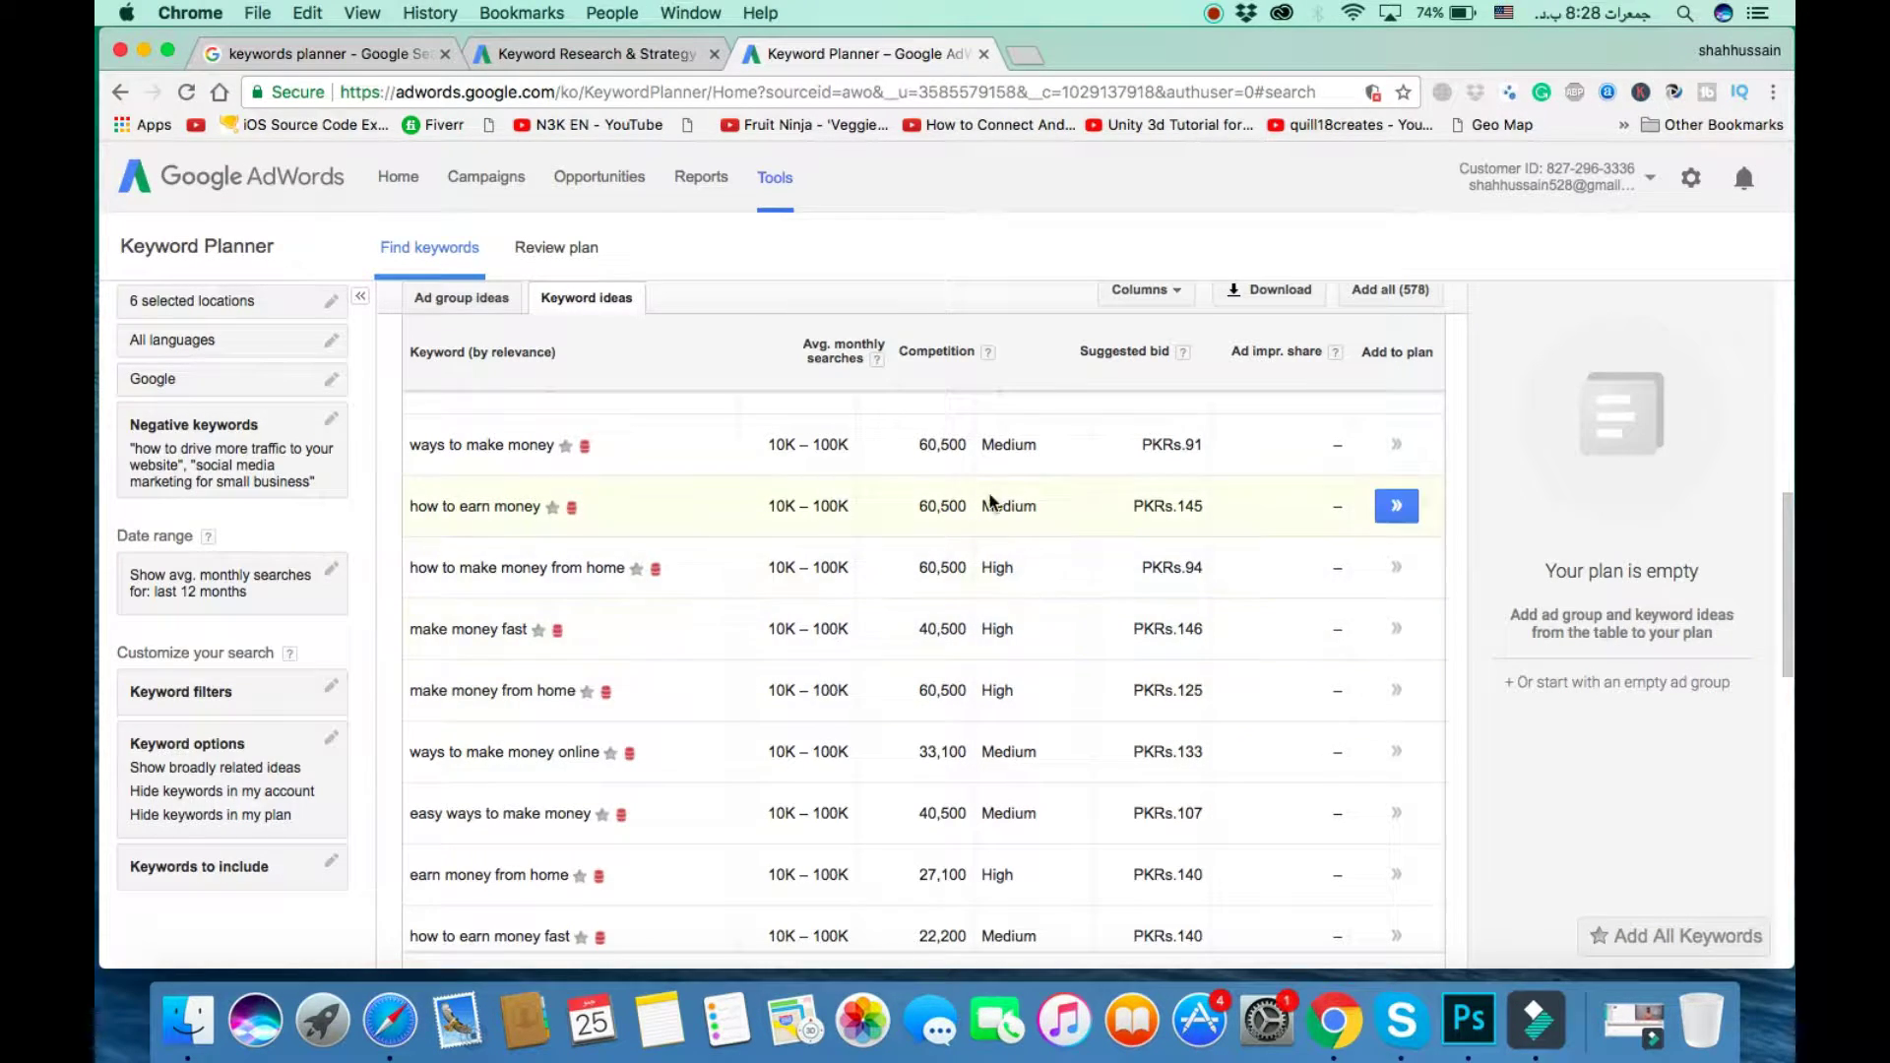
{"action": "scroll", "coordinate": [1056, 580], "scroll_direction": "up", "scroll_amount": 10}
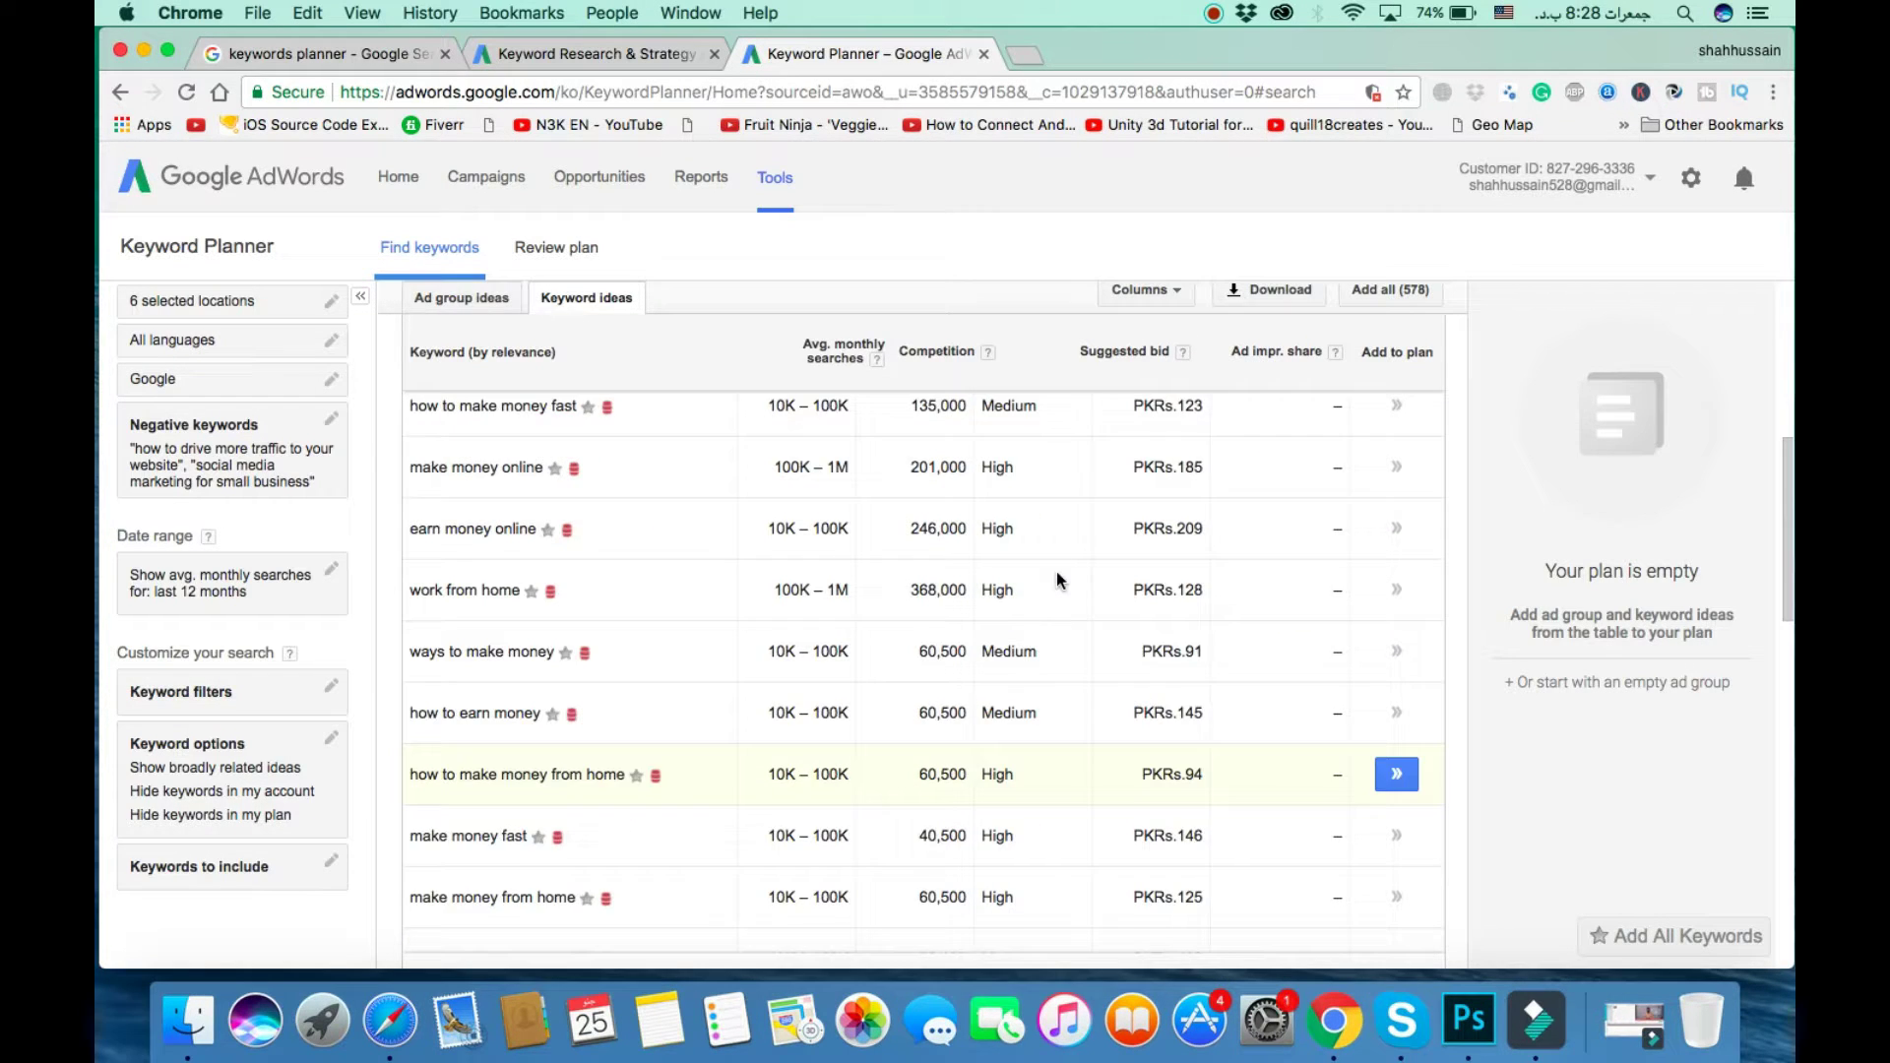
{"action": "scroll", "coordinate": [1082, 866], "scroll_direction": "down", "scroll_amount": 10}
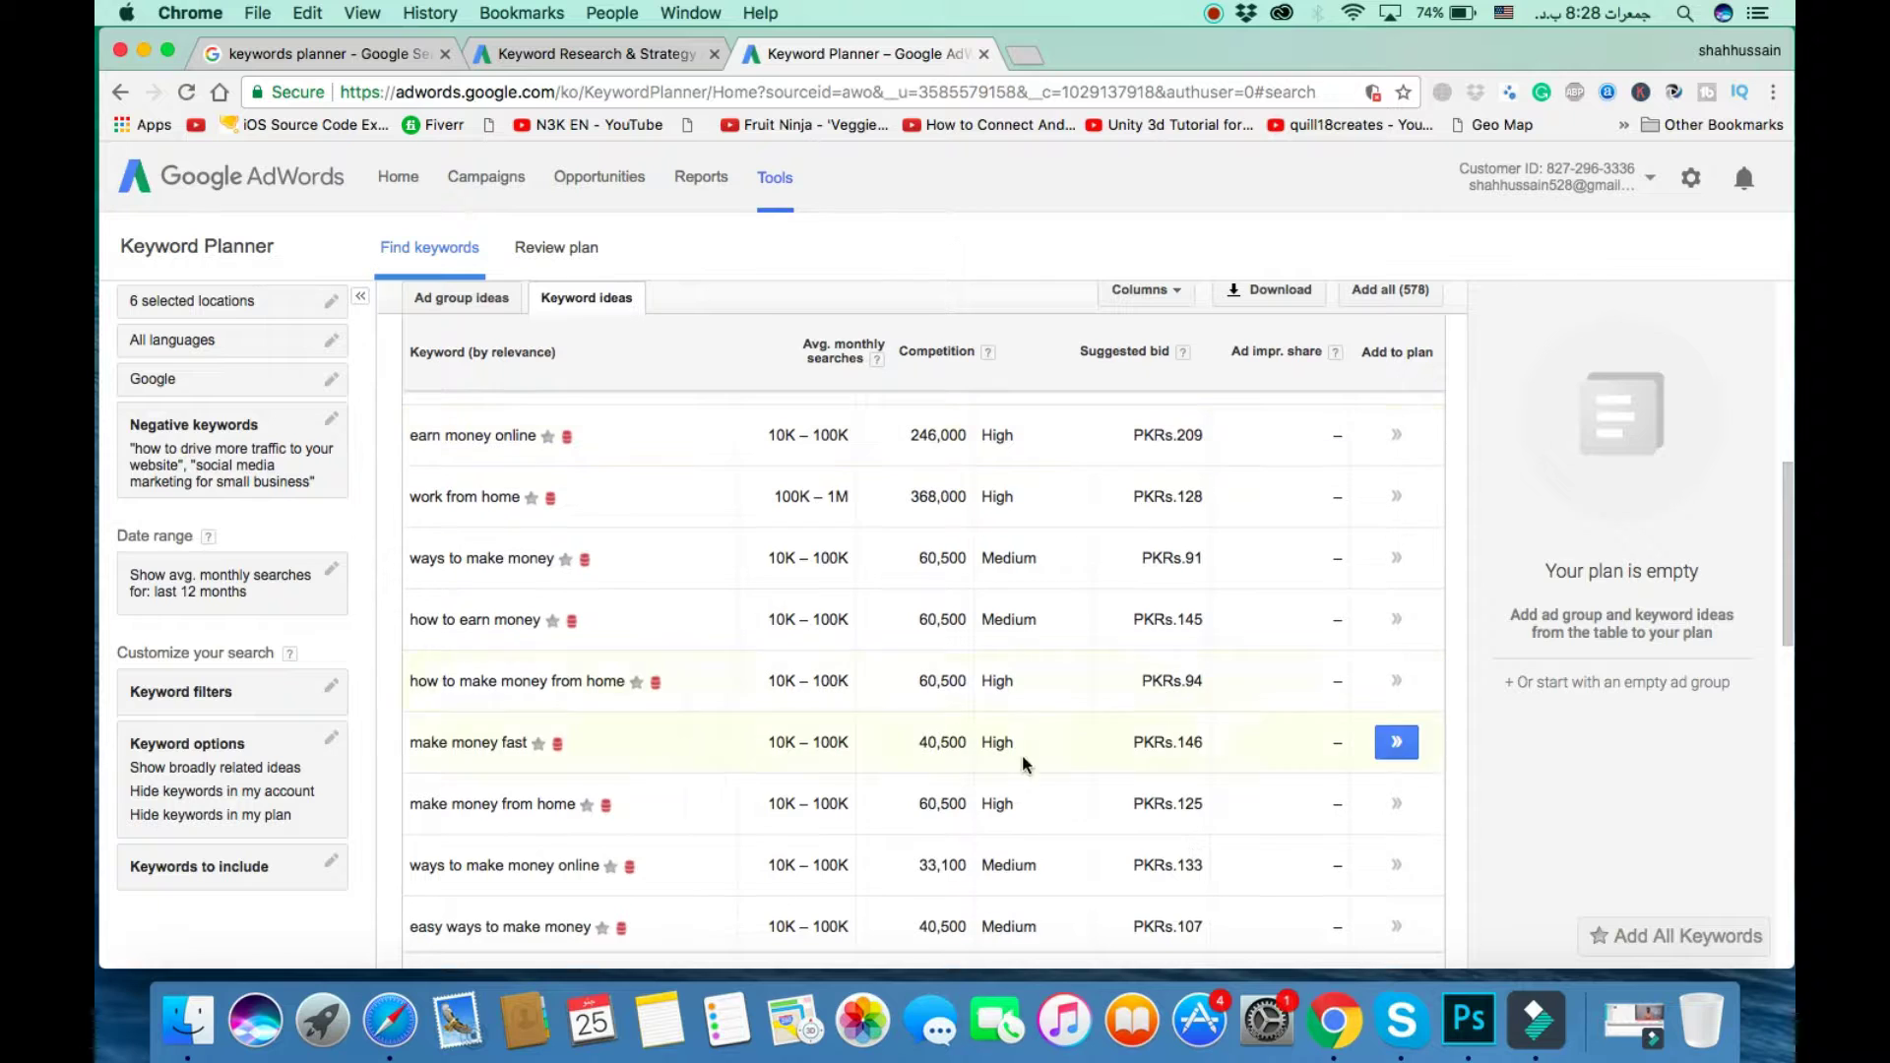
{"action": "scroll", "coordinate": [1048, 848], "scroll_direction": "down", "scroll_amount": 2}
{"action": "scroll", "coordinate": [1048, 849], "scroll_direction": "down", "scroll_amount": 5}
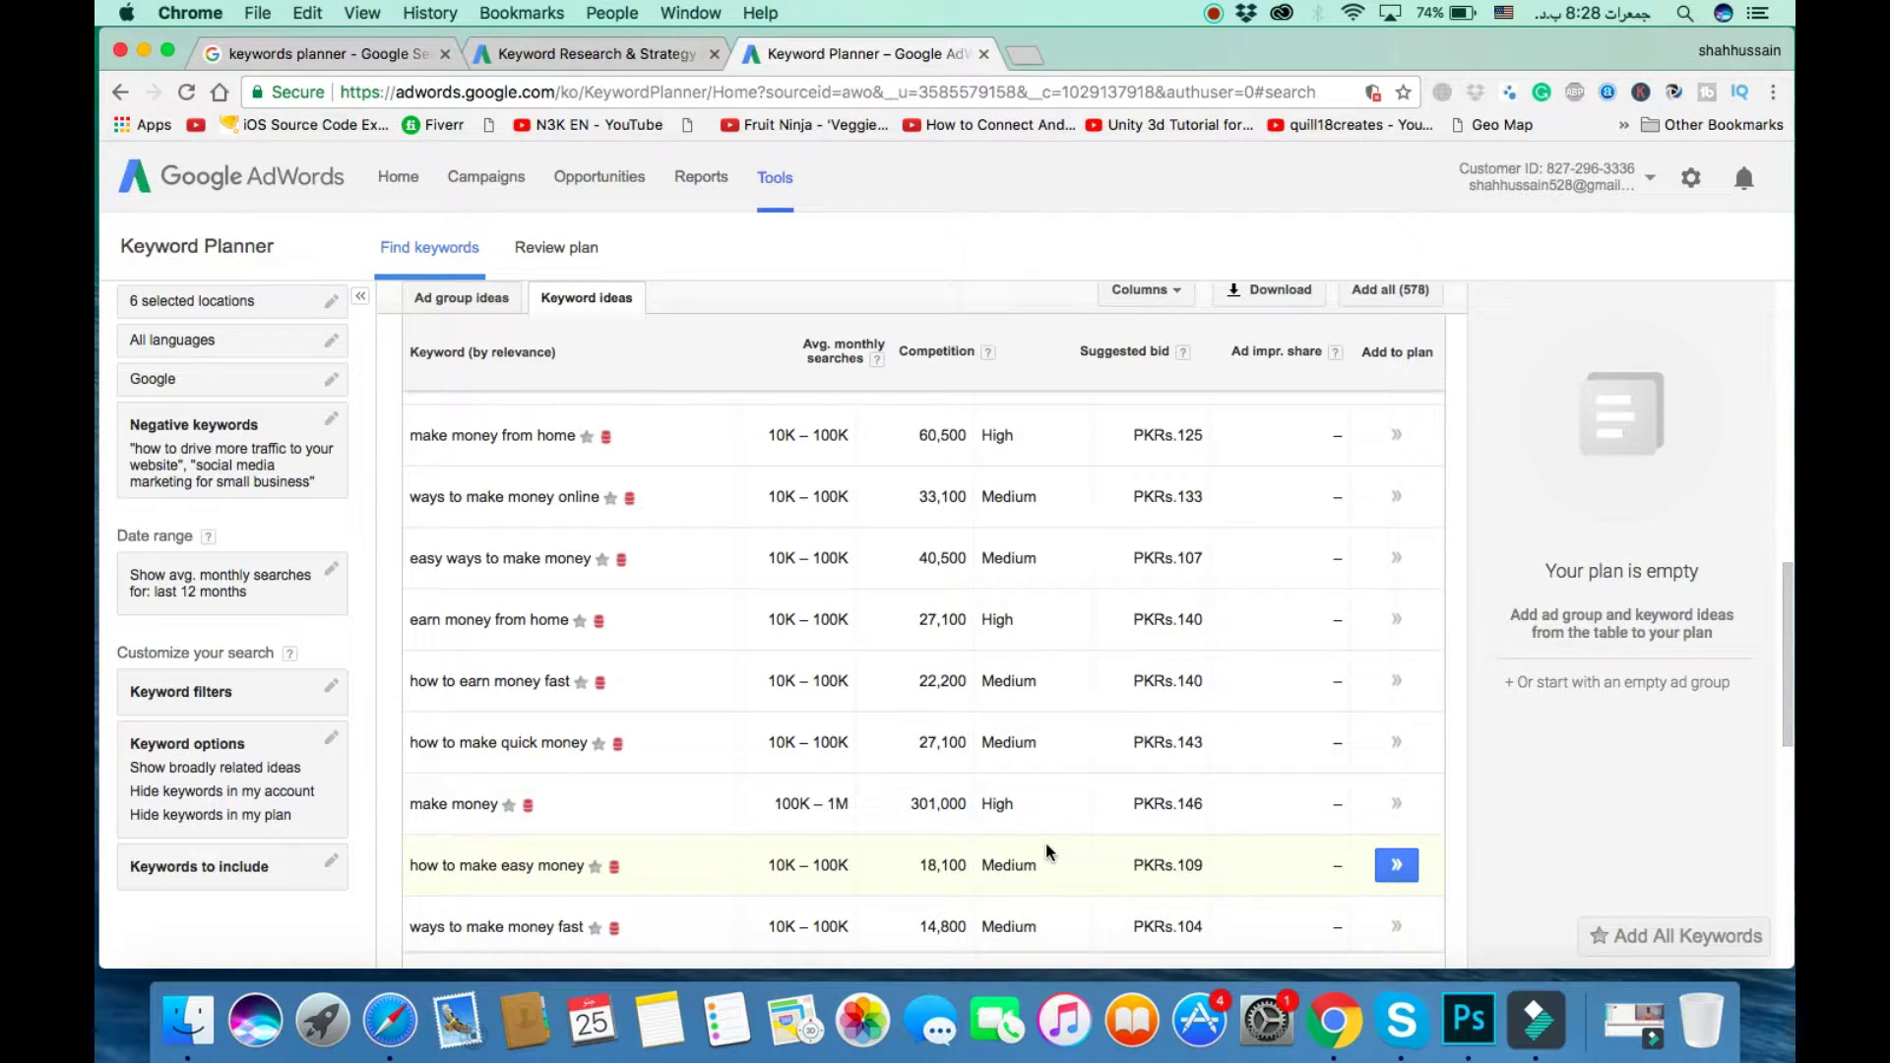
{"action": "scroll", "coordinate": [763, 699], "scroll_direction": "up", "scroll_amount": 4}
{"action": "scroll", "coordinate": [787, 508], "scroll_direction": "up", "scroll_amount": 7}
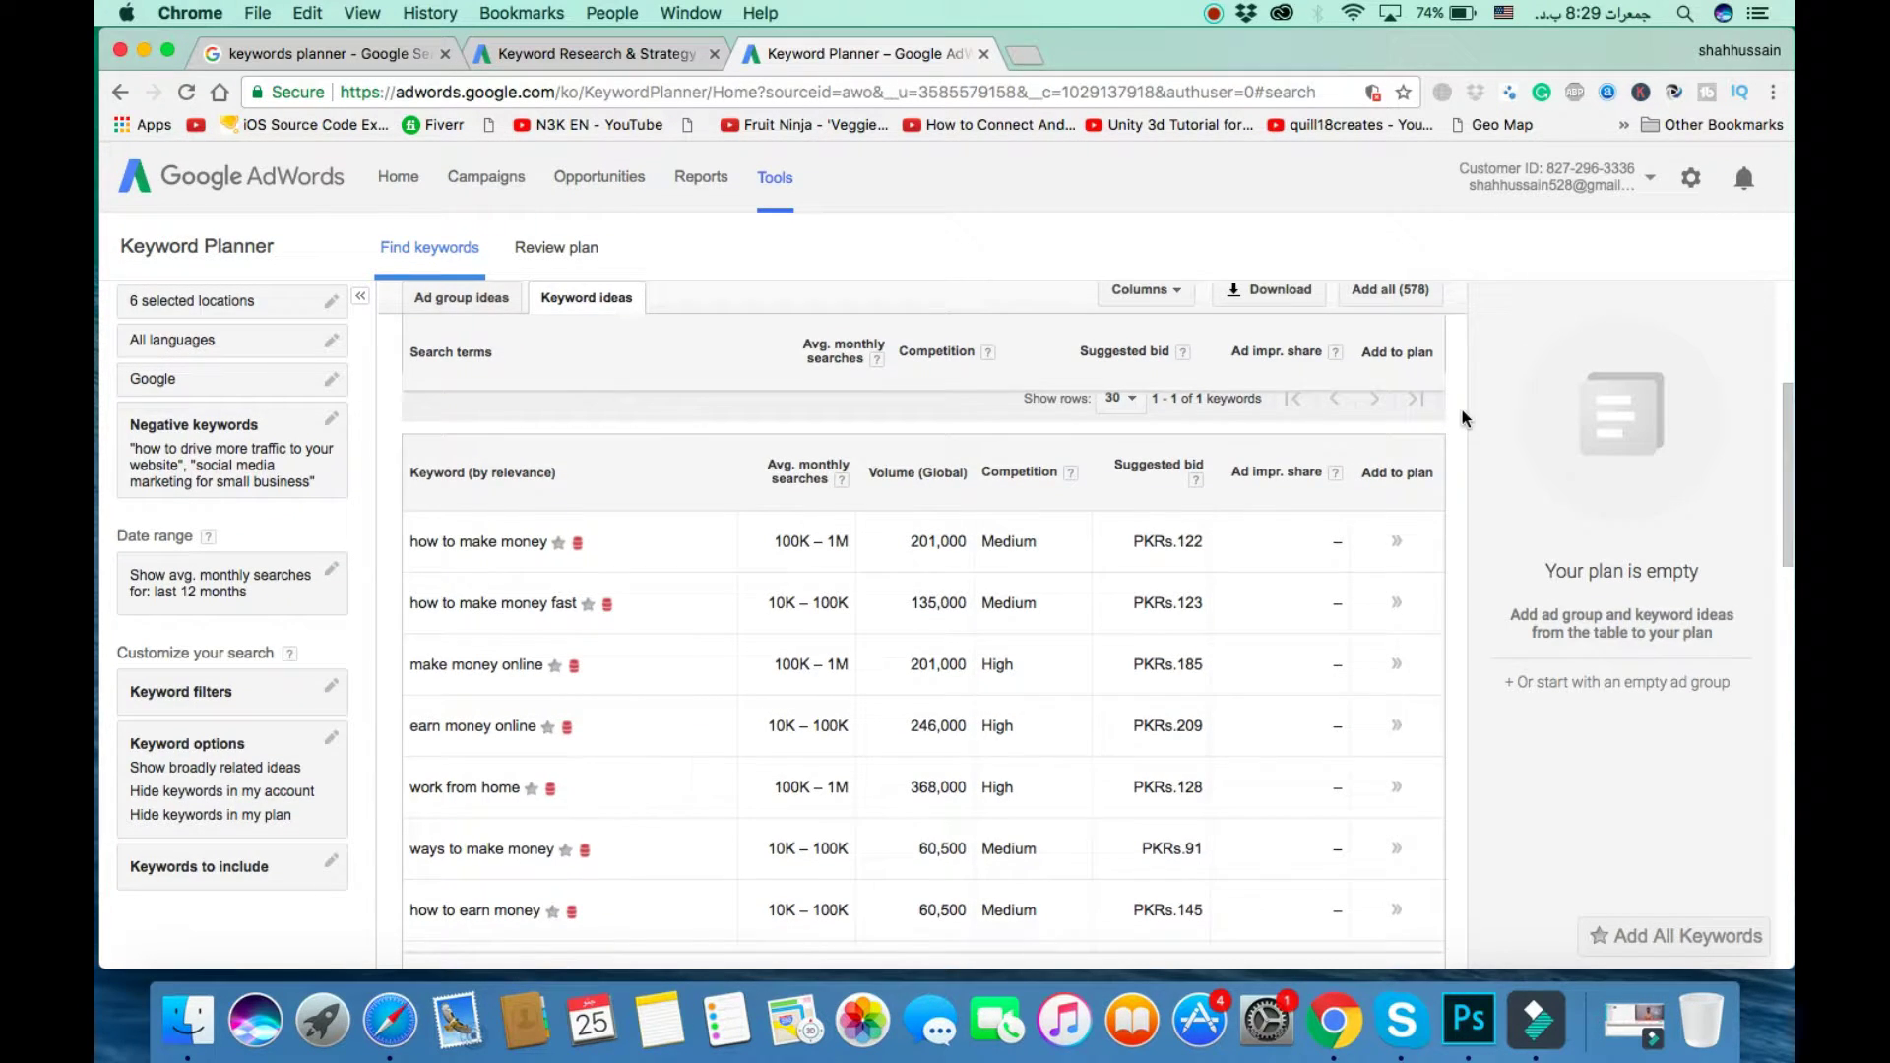
Step: Download the keyword ideas' historical statistics as Excel CSV, save the file and open it from the browser's downloads list
{"action": "scroll", "coordinate": [1462, 418], "scroll_direction": "up", "scroll_amount": 3}
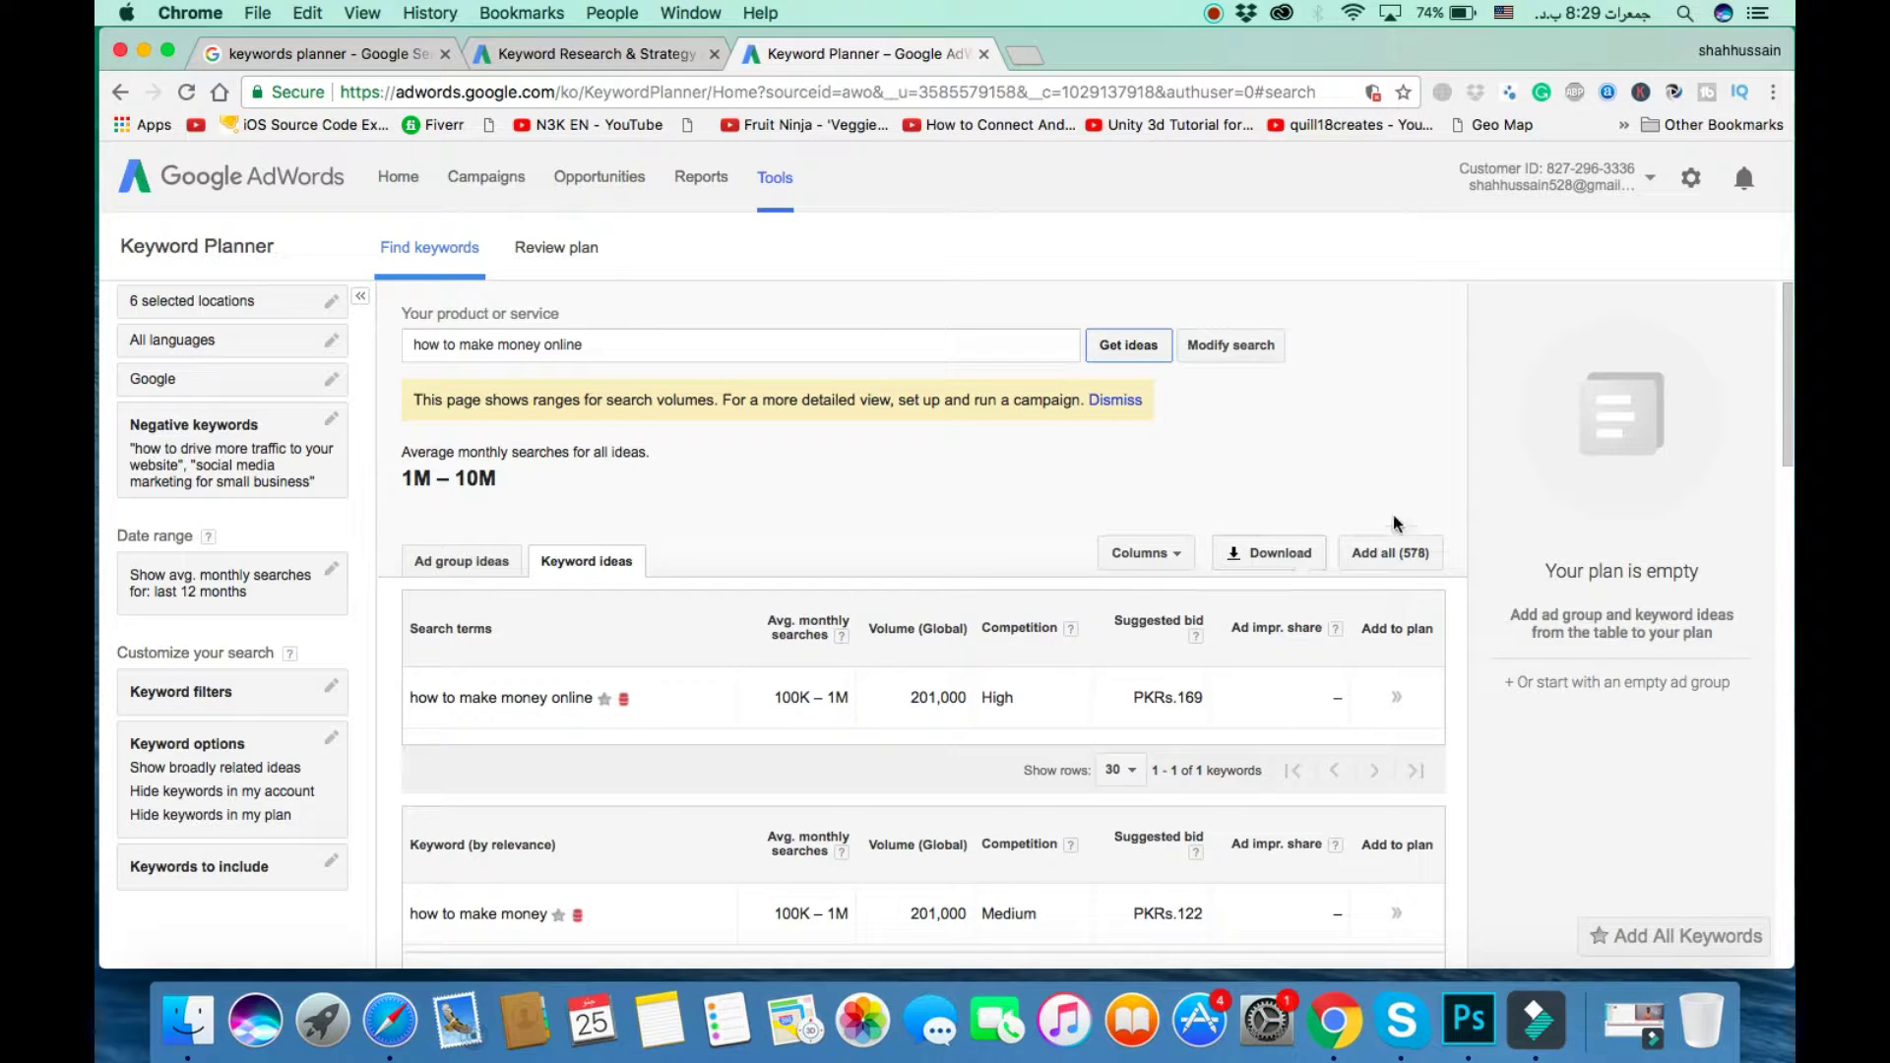
{"action": "left_click", "coordinate": [1276, 557]}
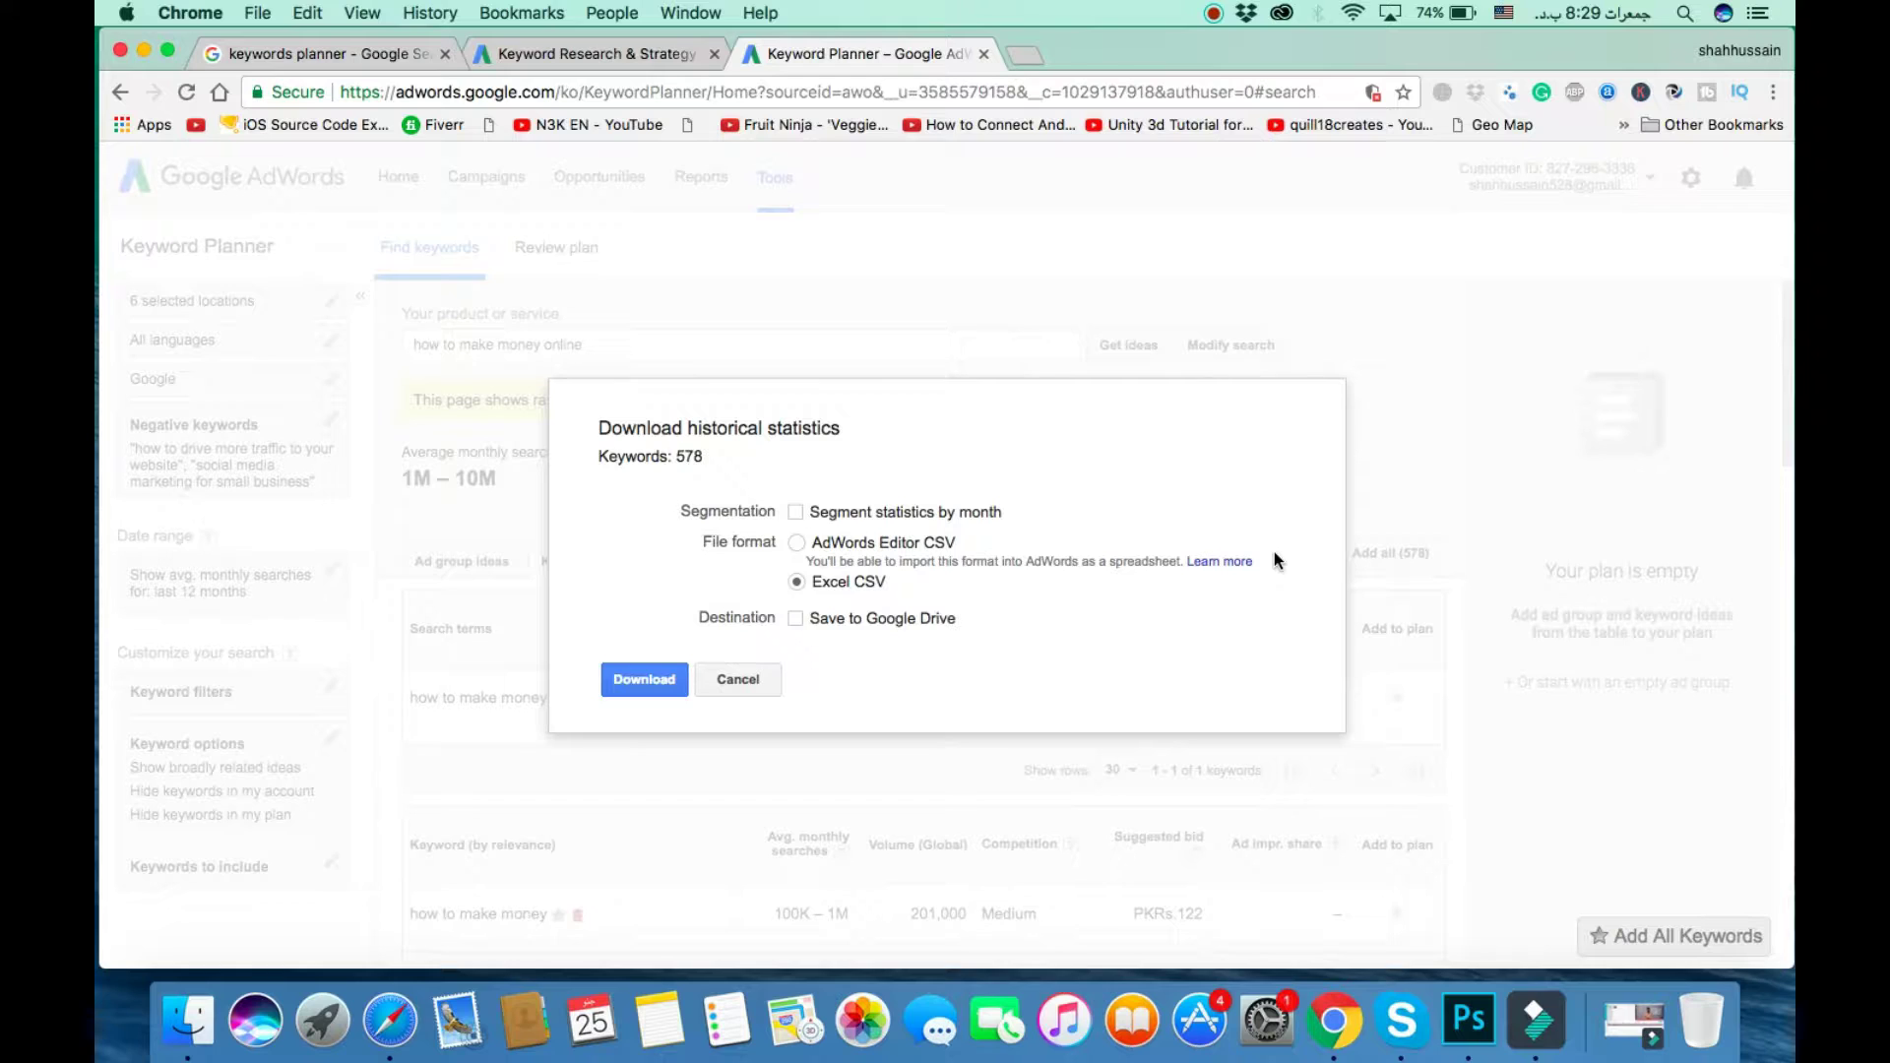
{"action": "left_click", "coordinate": [645, 679]}
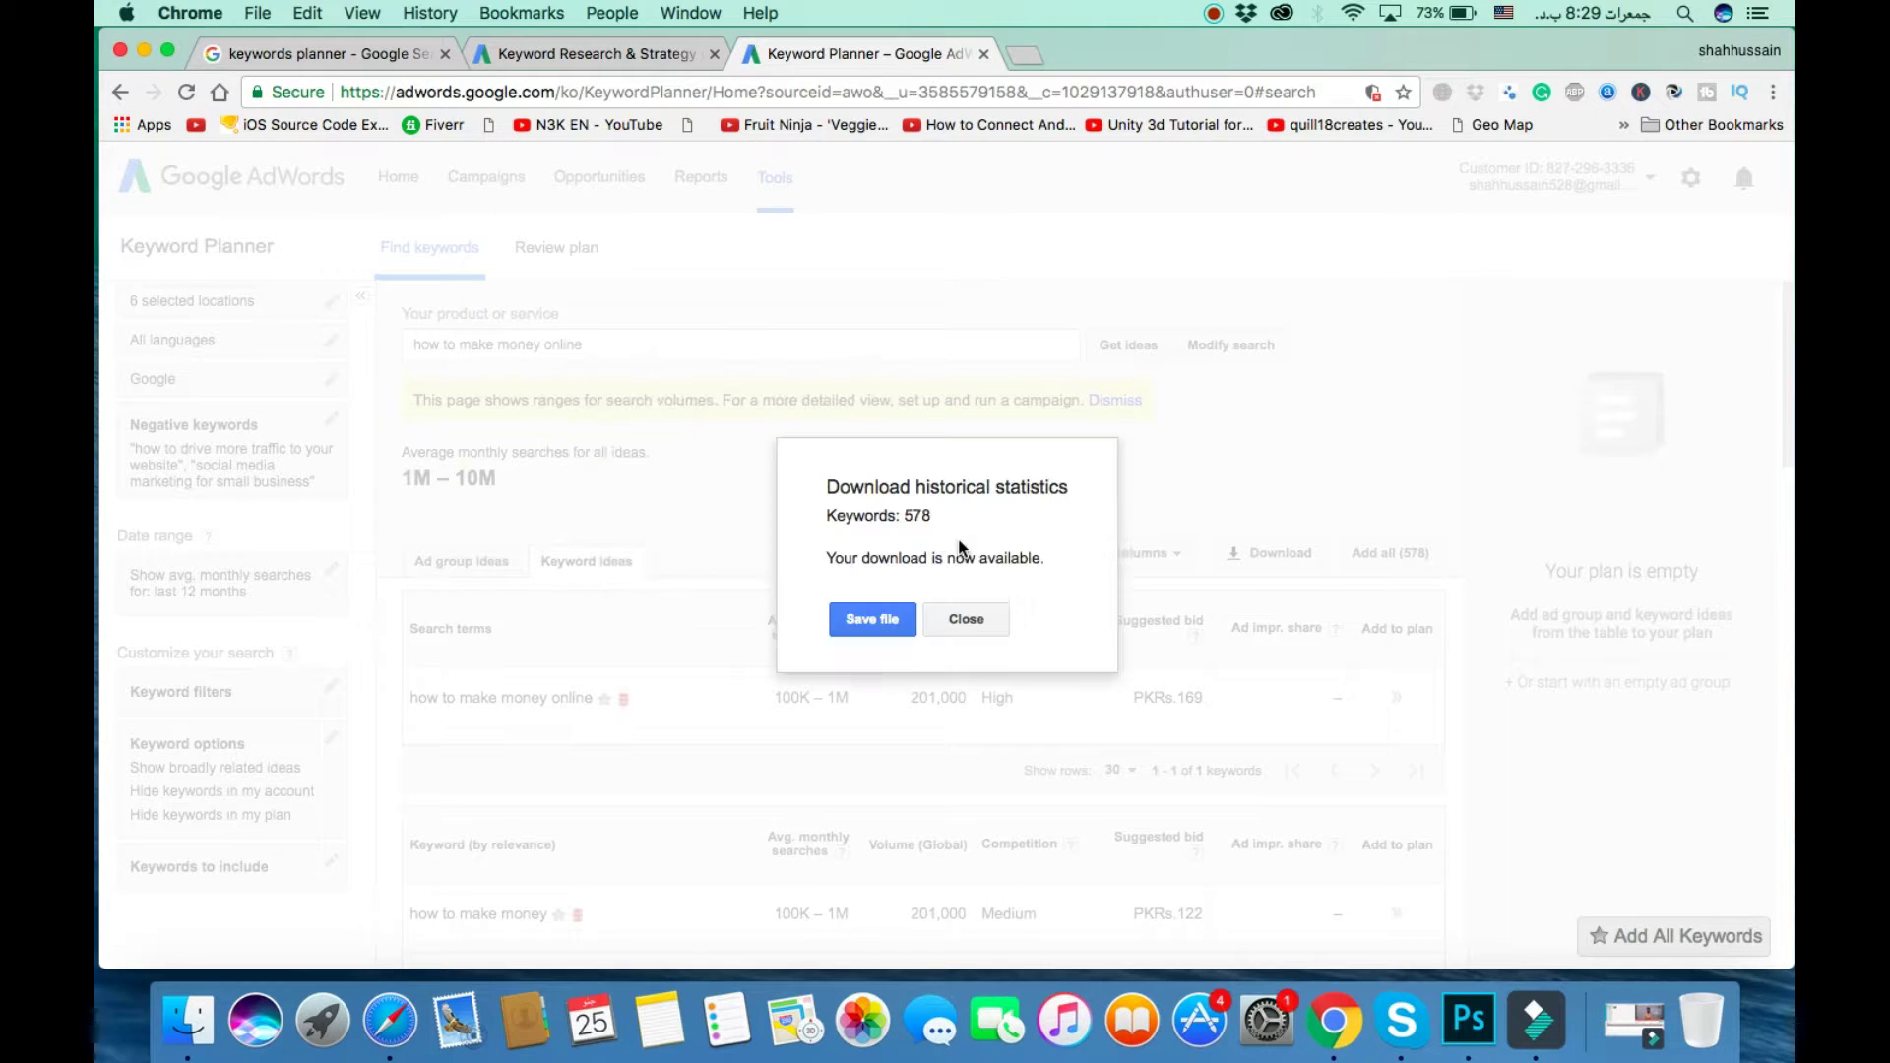
{"action": "left_click", "coordinate": [872, 620]}
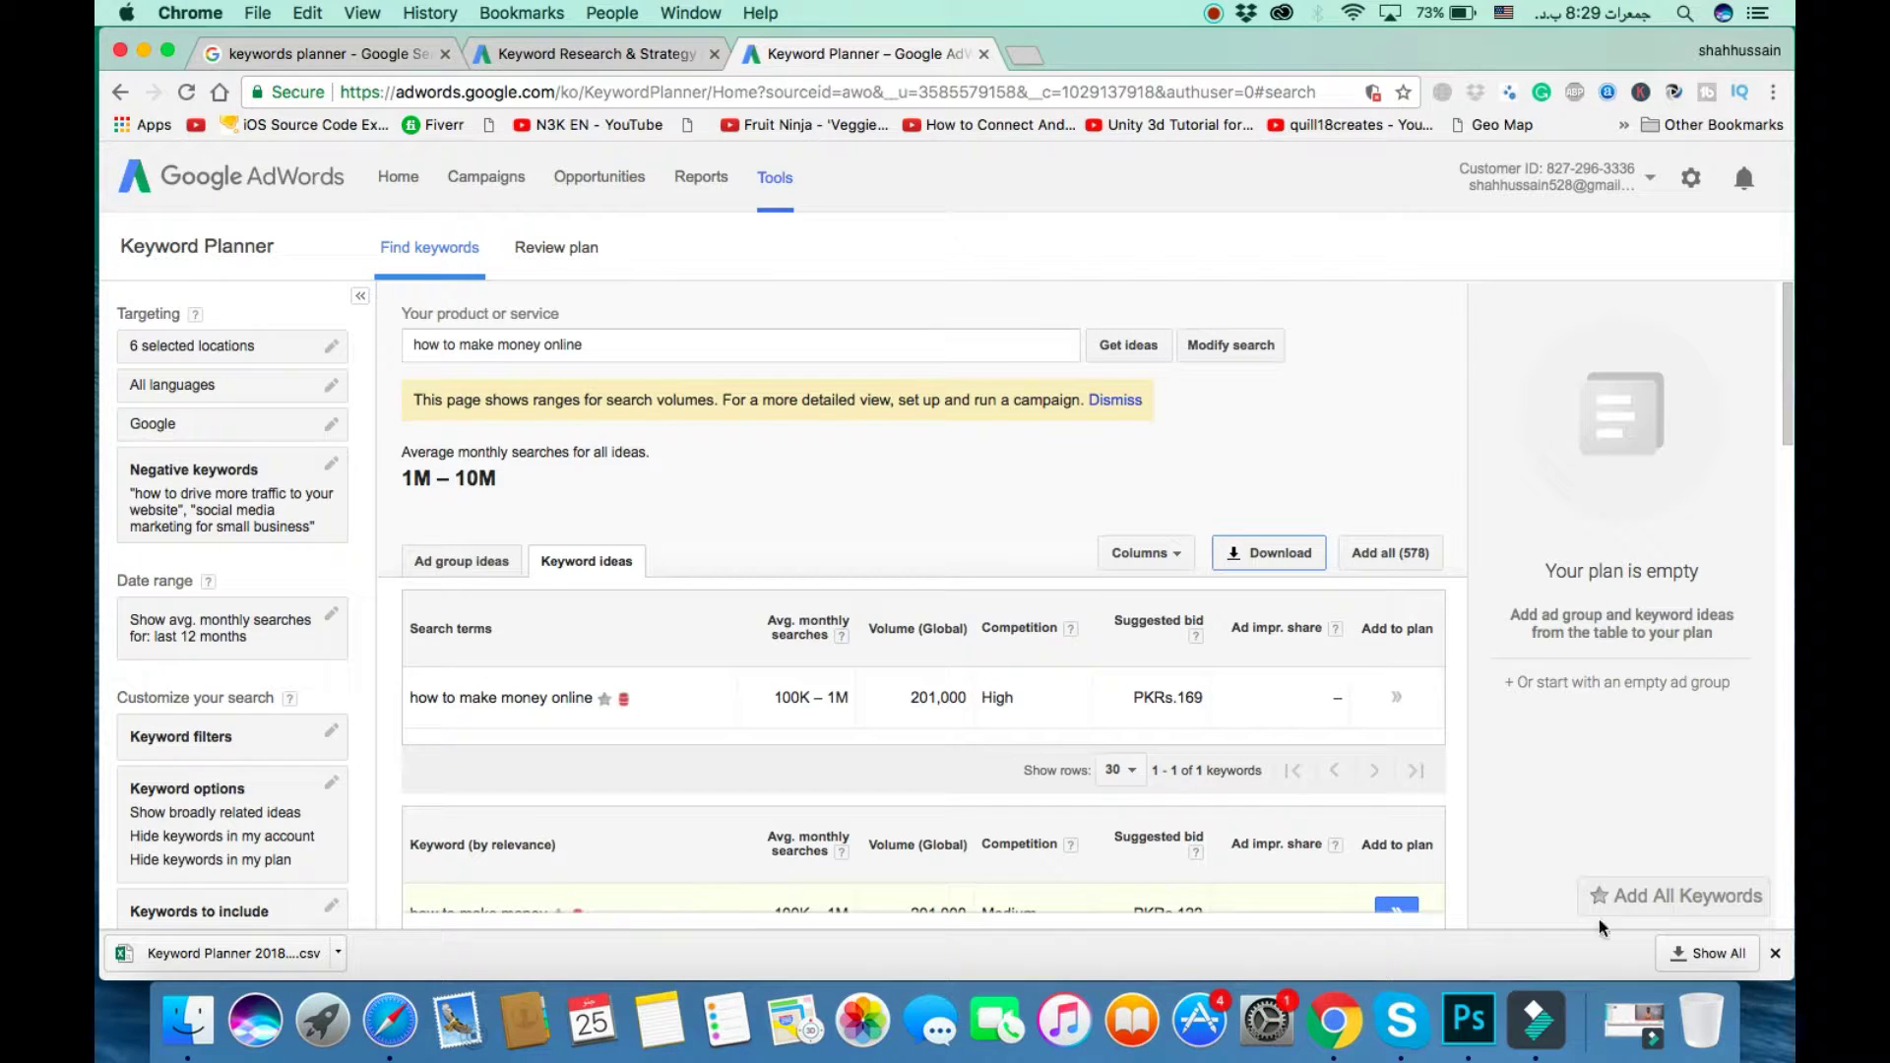
{"action": "left_click", "coordinate": [1721, 955]}
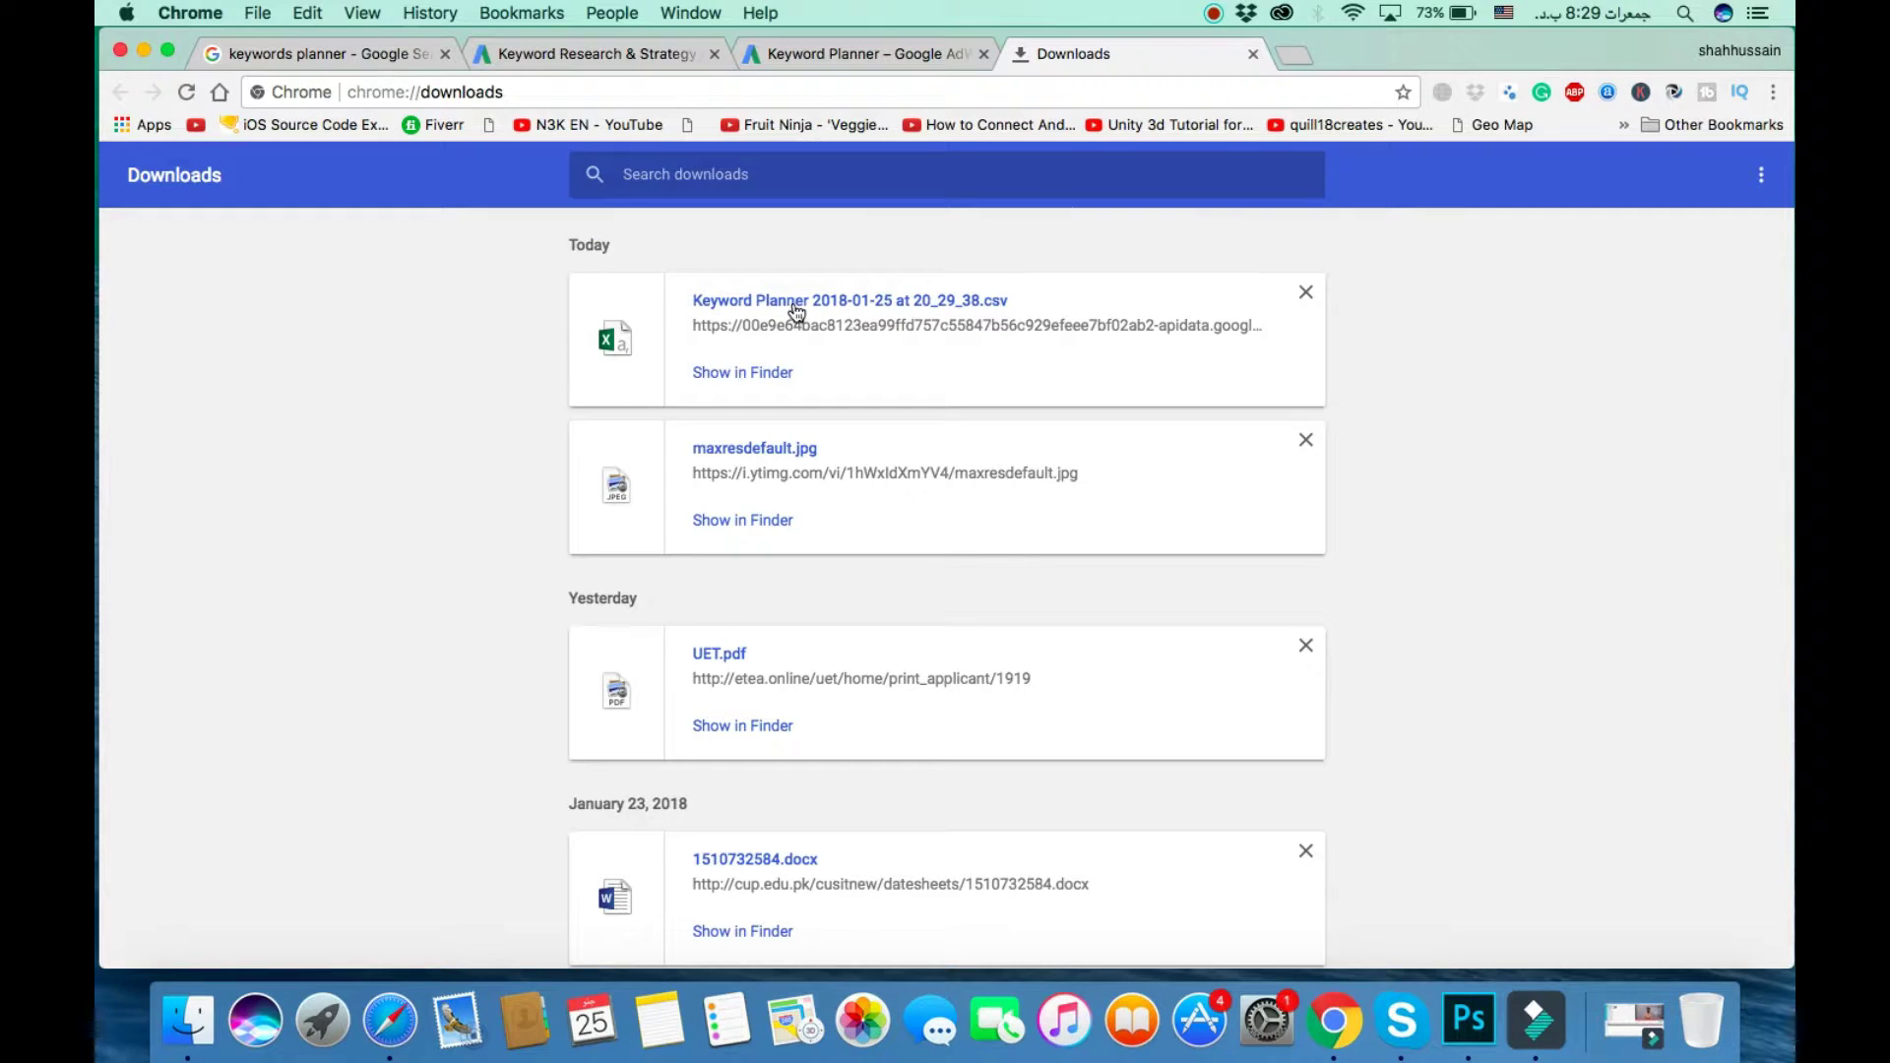
{"action": "left_click", "coordinate": [790, 306]}
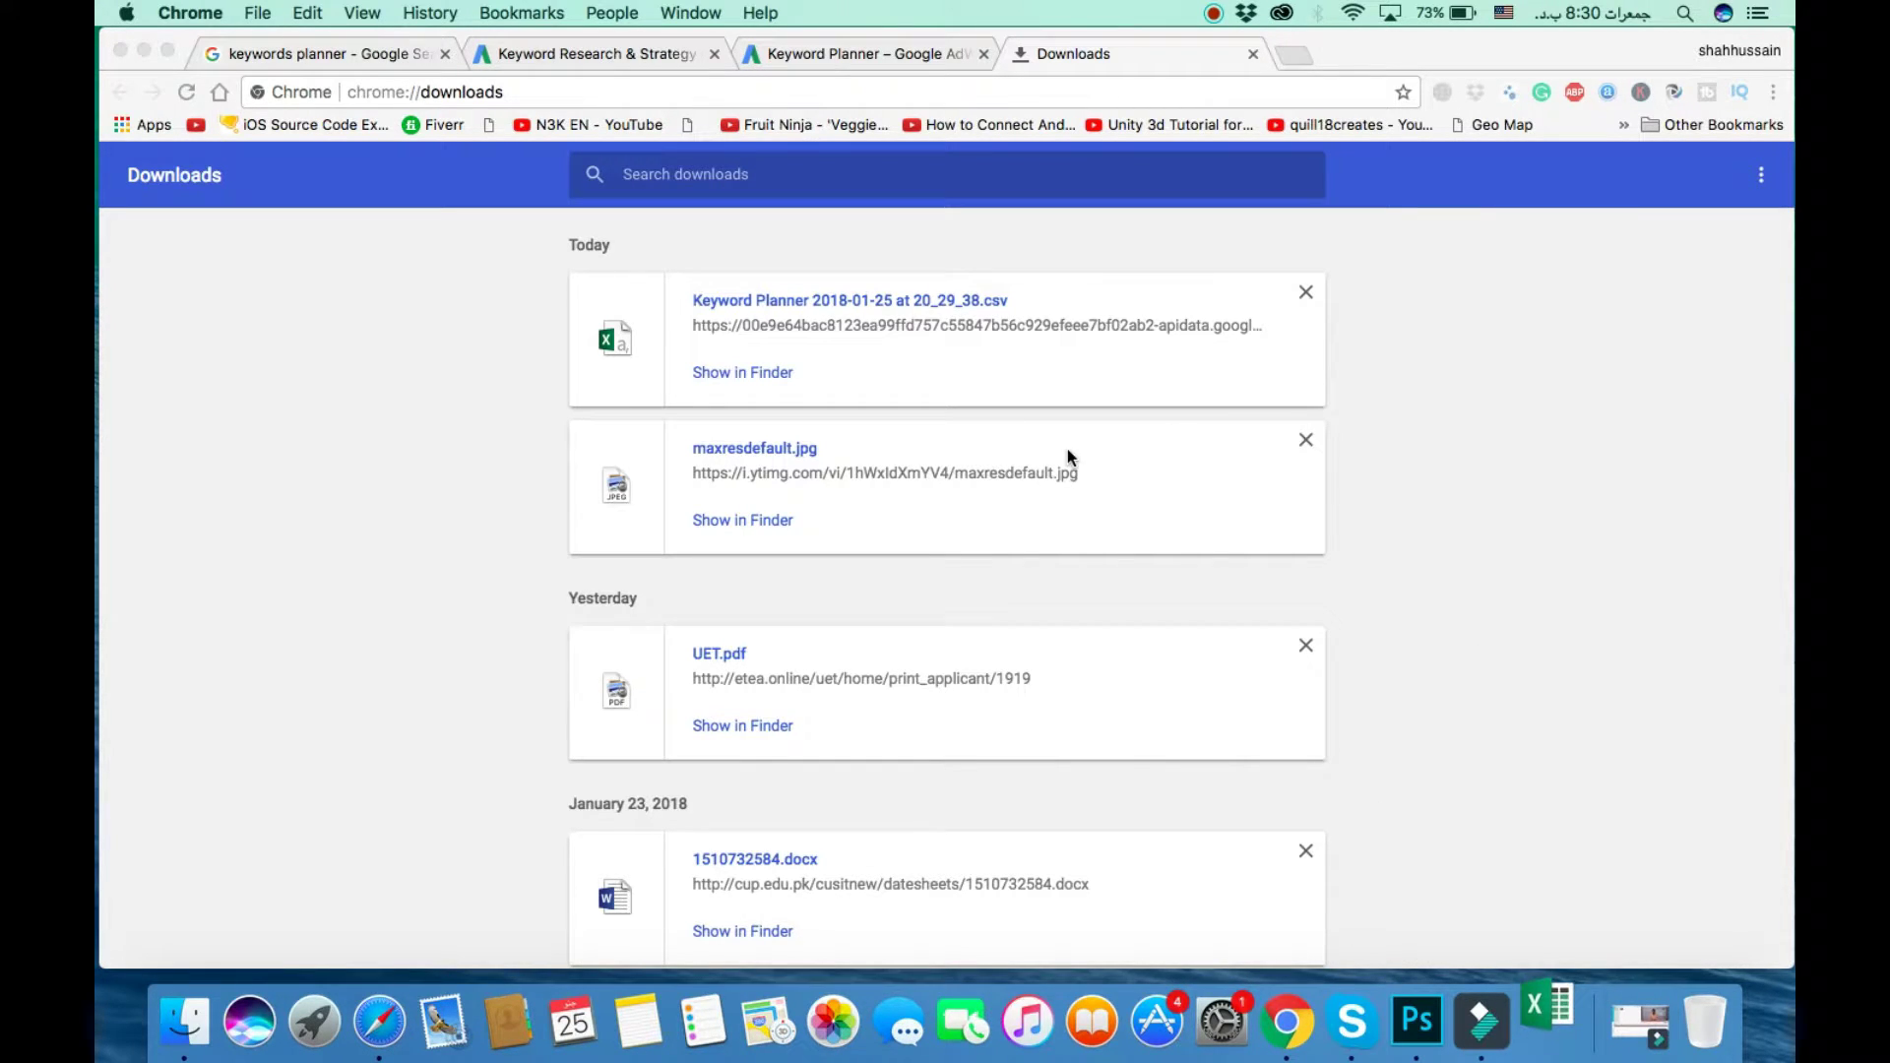
Step: Remove the maxresdefault.jpg and UET.pdf entries from the downloads list
{"action": "left_click", "coordinate": [1307, 444]}
{"action": "left_click", "coordinate": [1306, 442]}
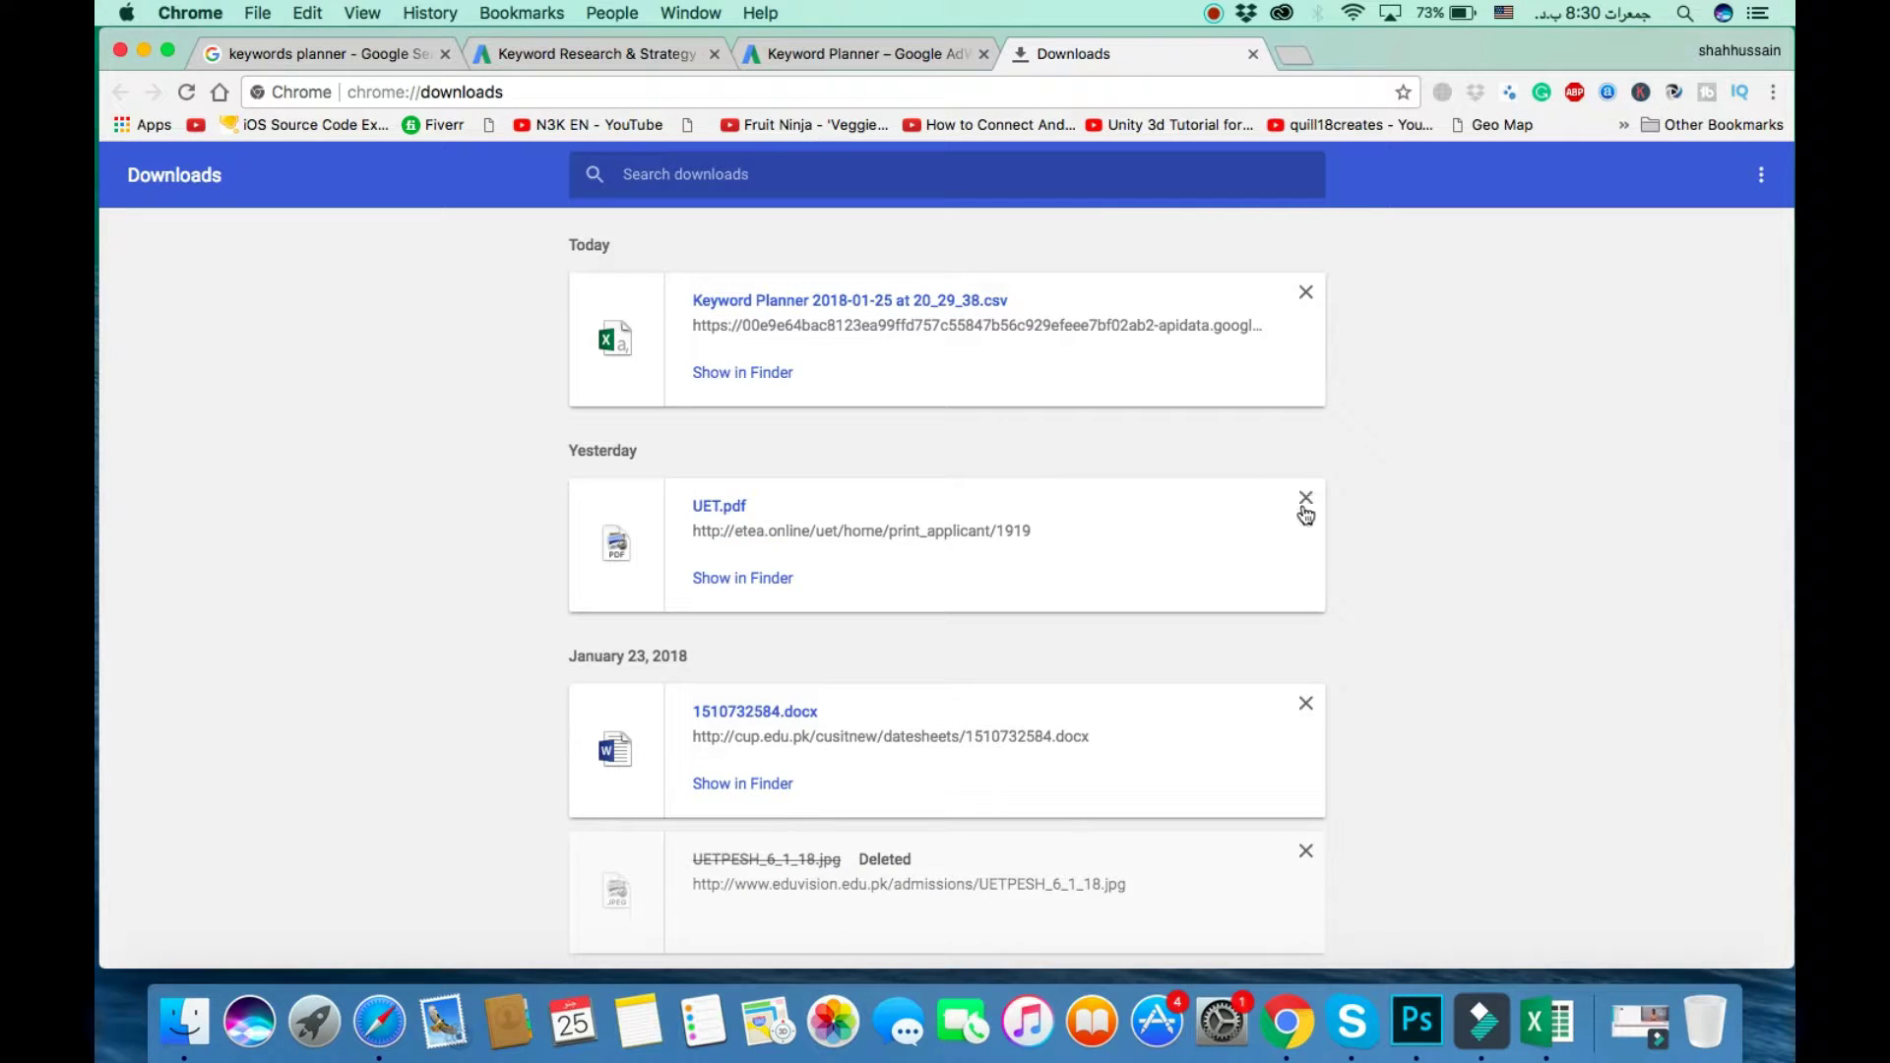
{"action": "left_click", "coordinate": [1305, 500]}
{"action": "left_click", "coordinate": [1305, 502]}
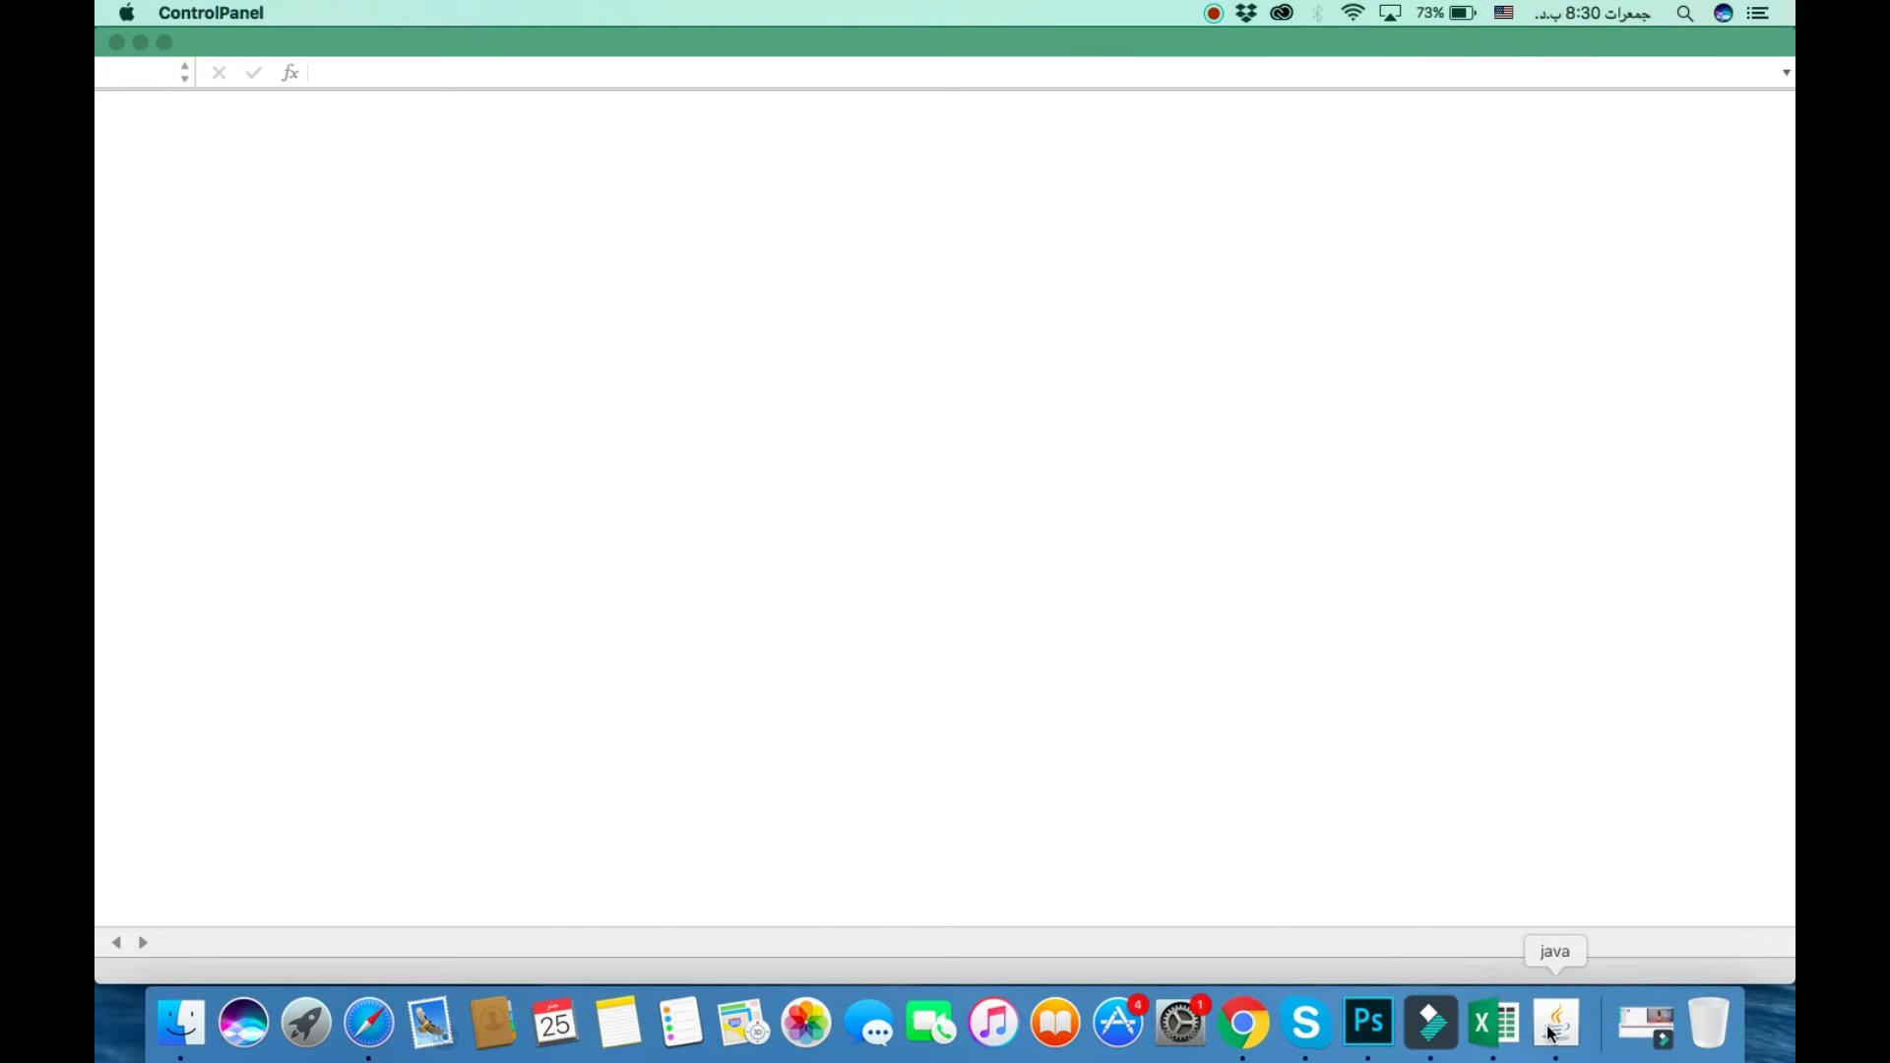
Step: Cancel the Microsoft update check in front of the opened spreadsheet and dismiss the Java and AutoUpdate windows
{"action": "left_click", "coordinate": [465, 333]}
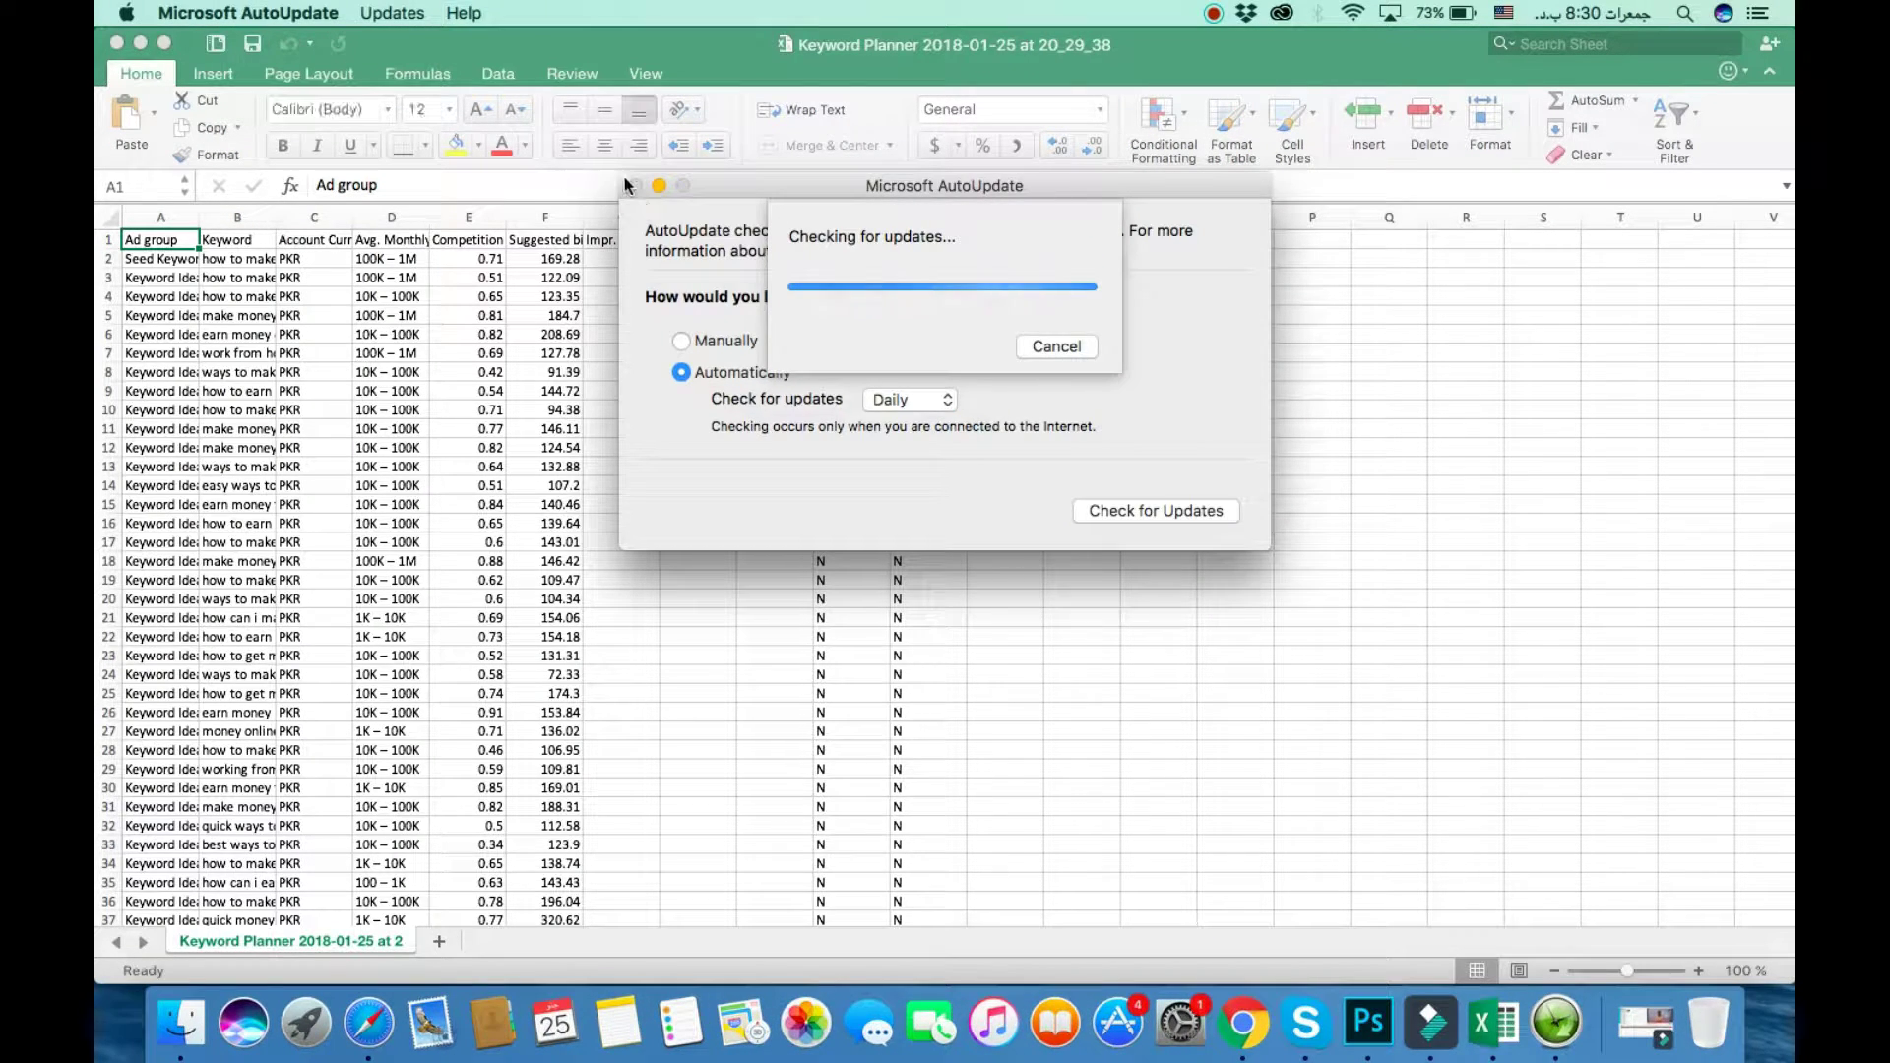
{"action": "left_click", "coordinate": [1073, 346]}
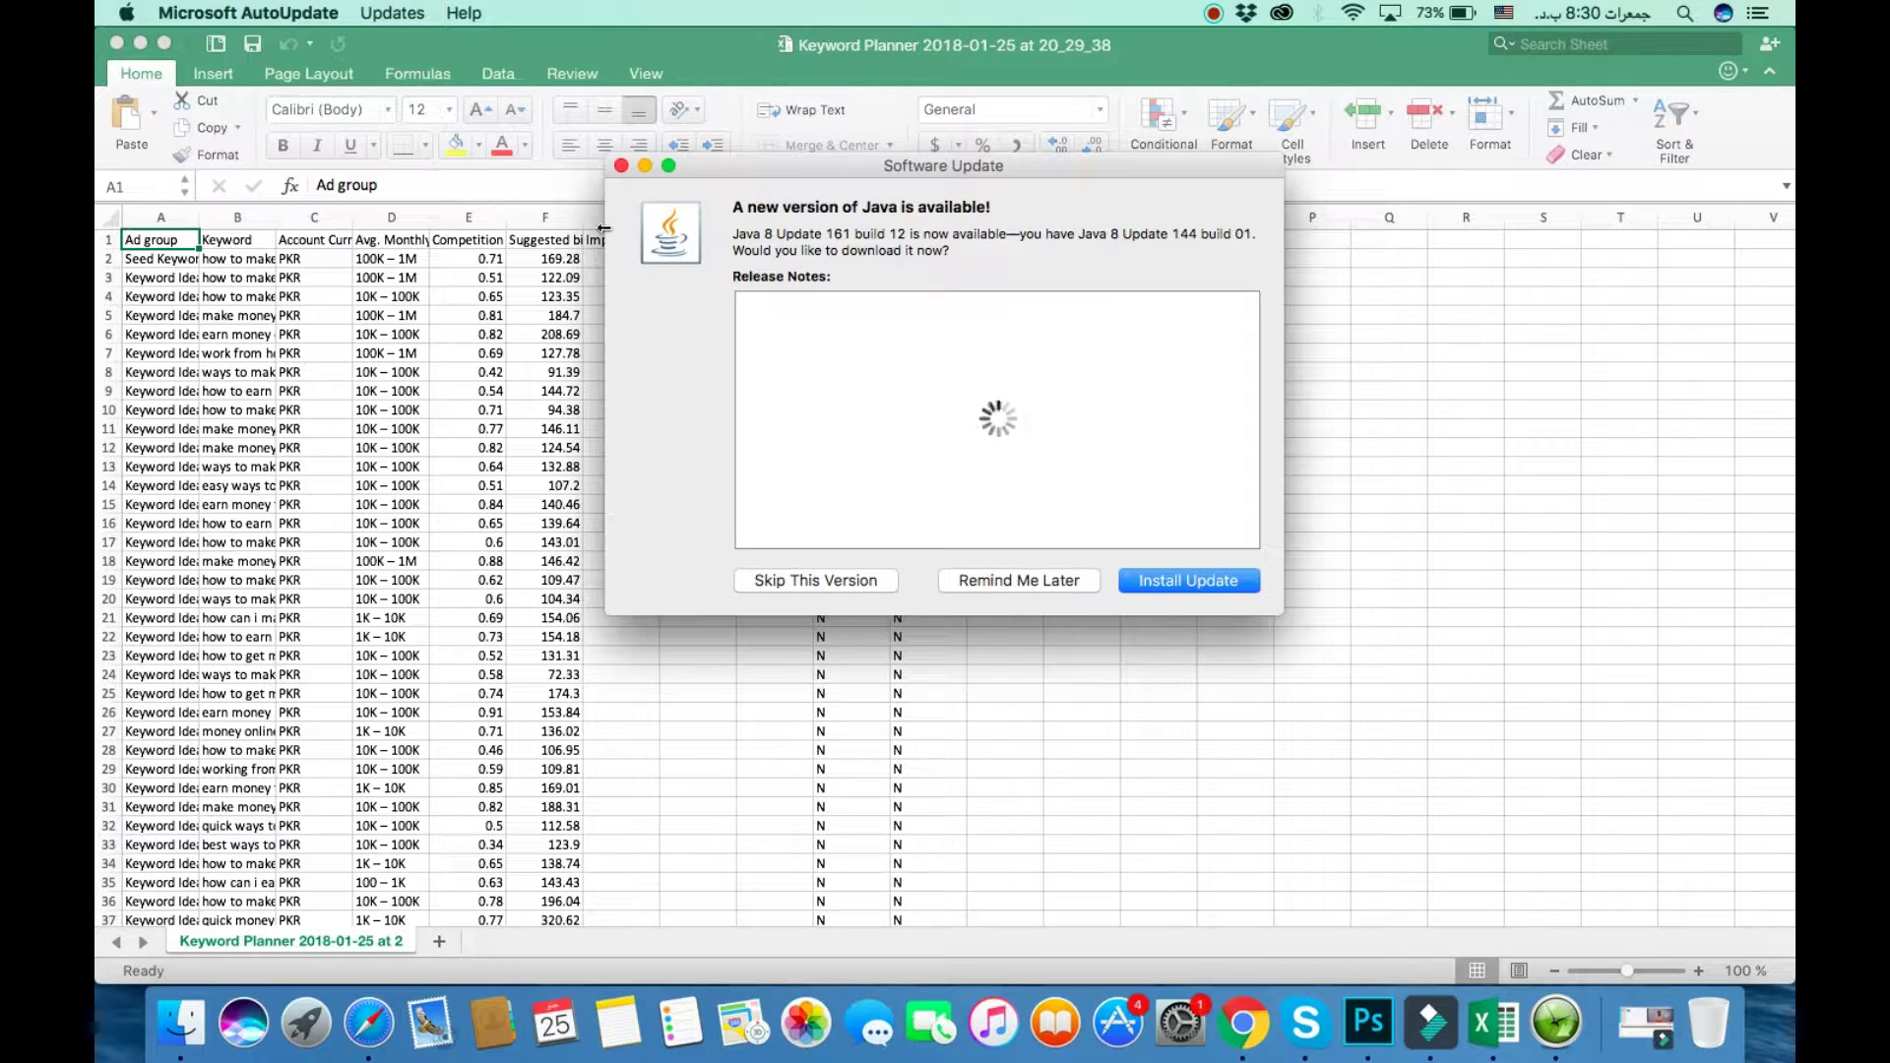
{"action": "left_click", "coordinate": [621, 167]}
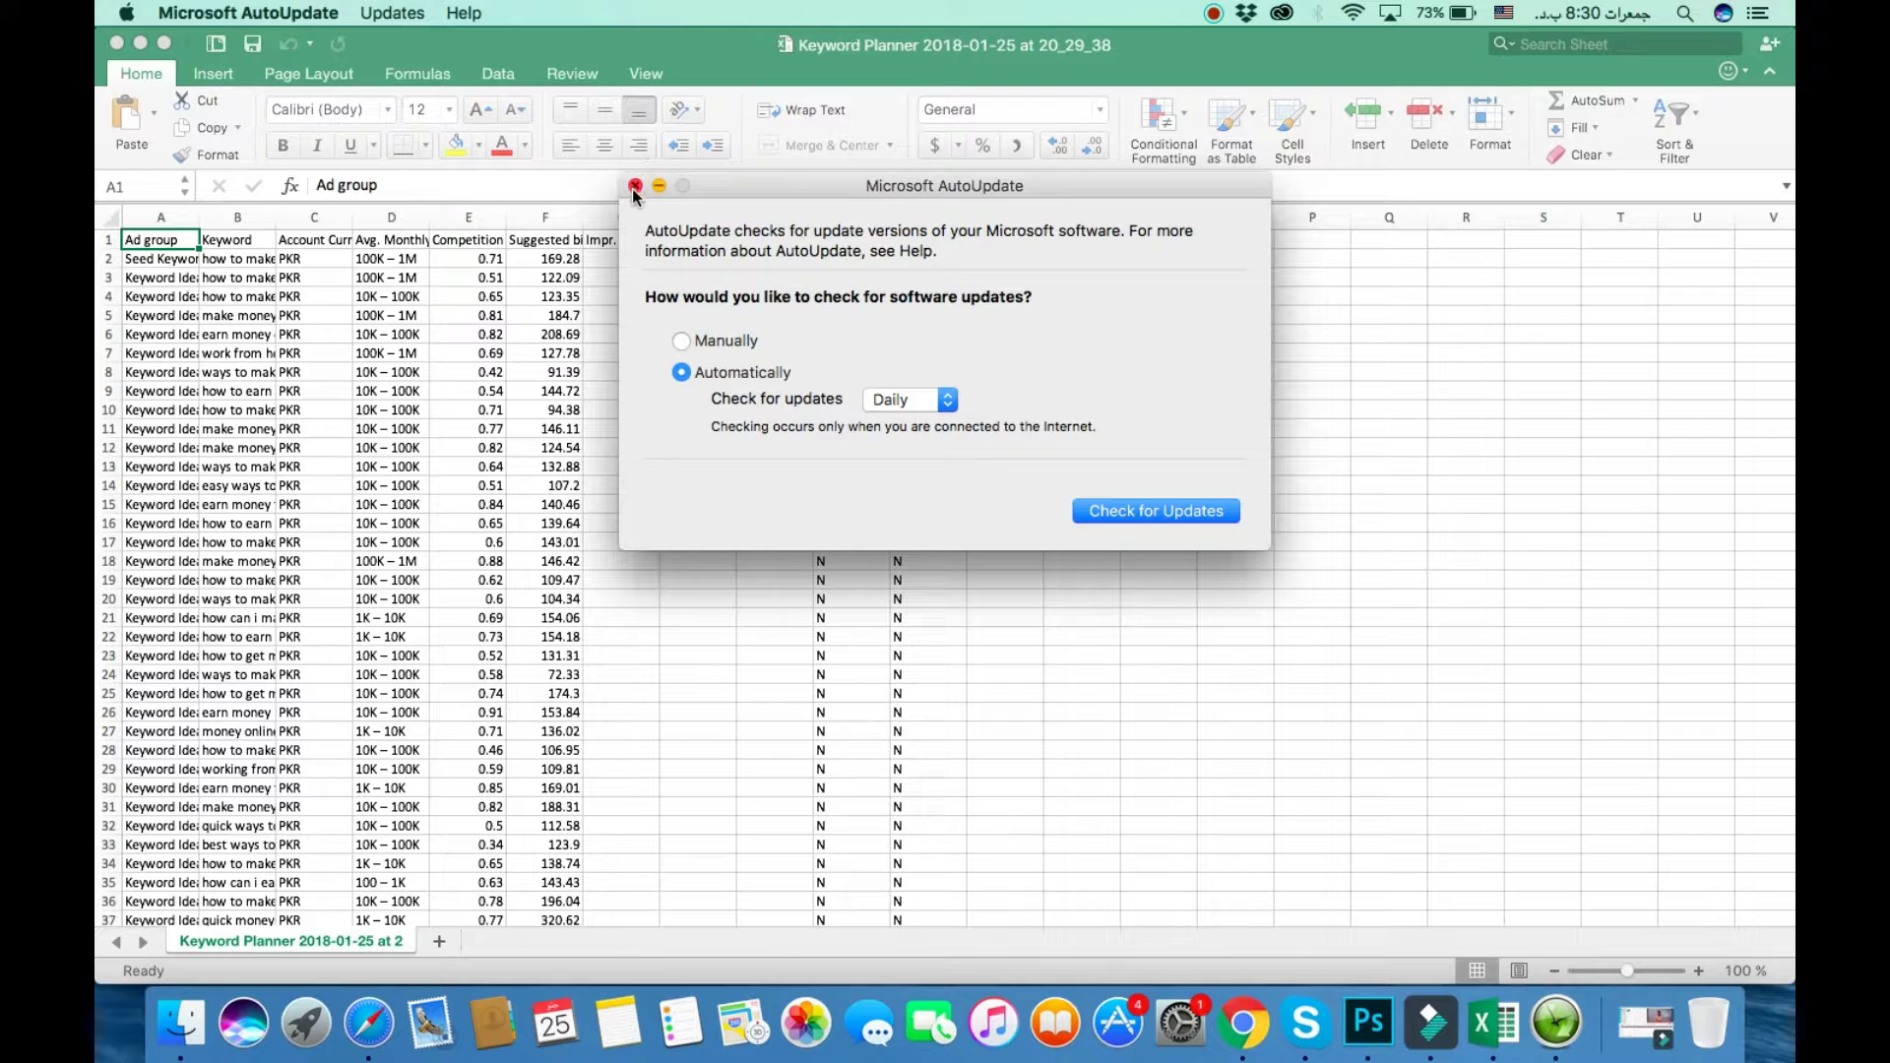
{"action": "left_click", "coordinate": [635, 186]}
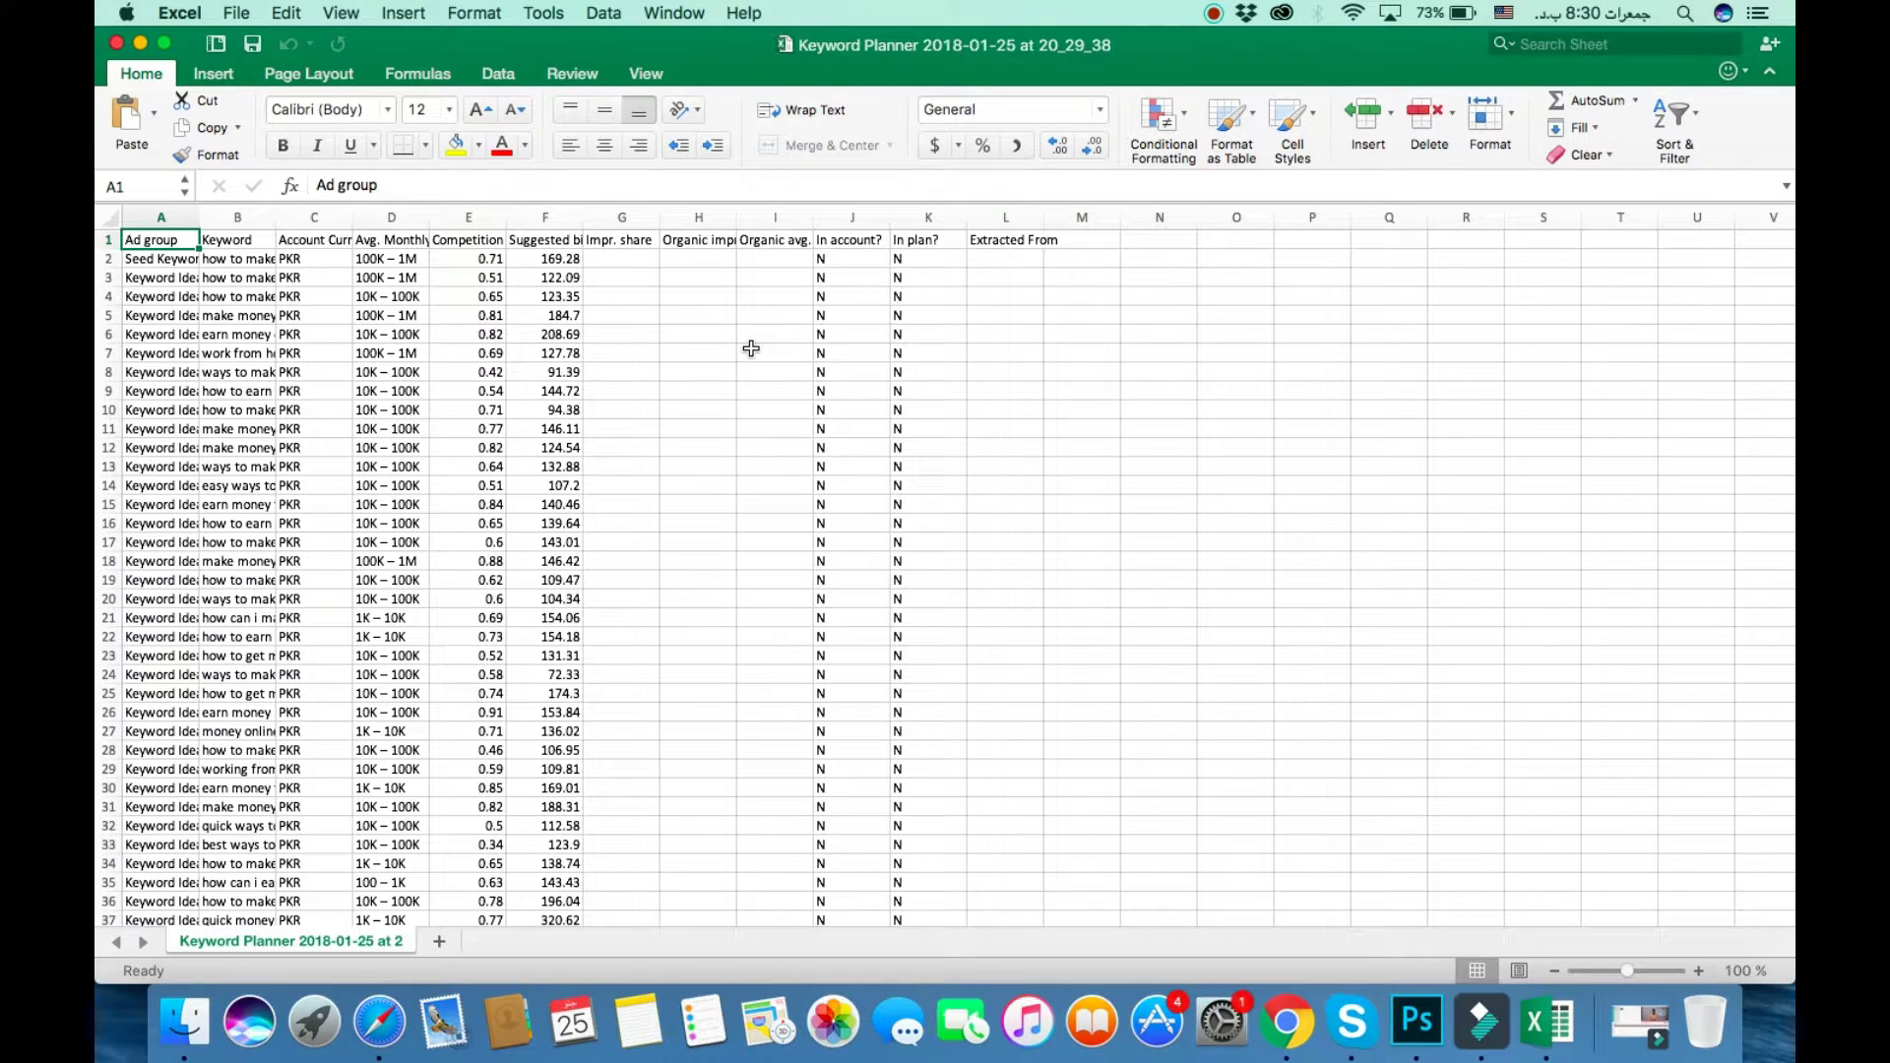
Step: Sort the entire keyword table by Suggested bid from largest to smallest, using a custom sort
{"action": "key", "text": "super+a"}
{"action": "scroll", "coordinate": [751, 346], "scroll_direction": "down", "scroll_amount": 20}
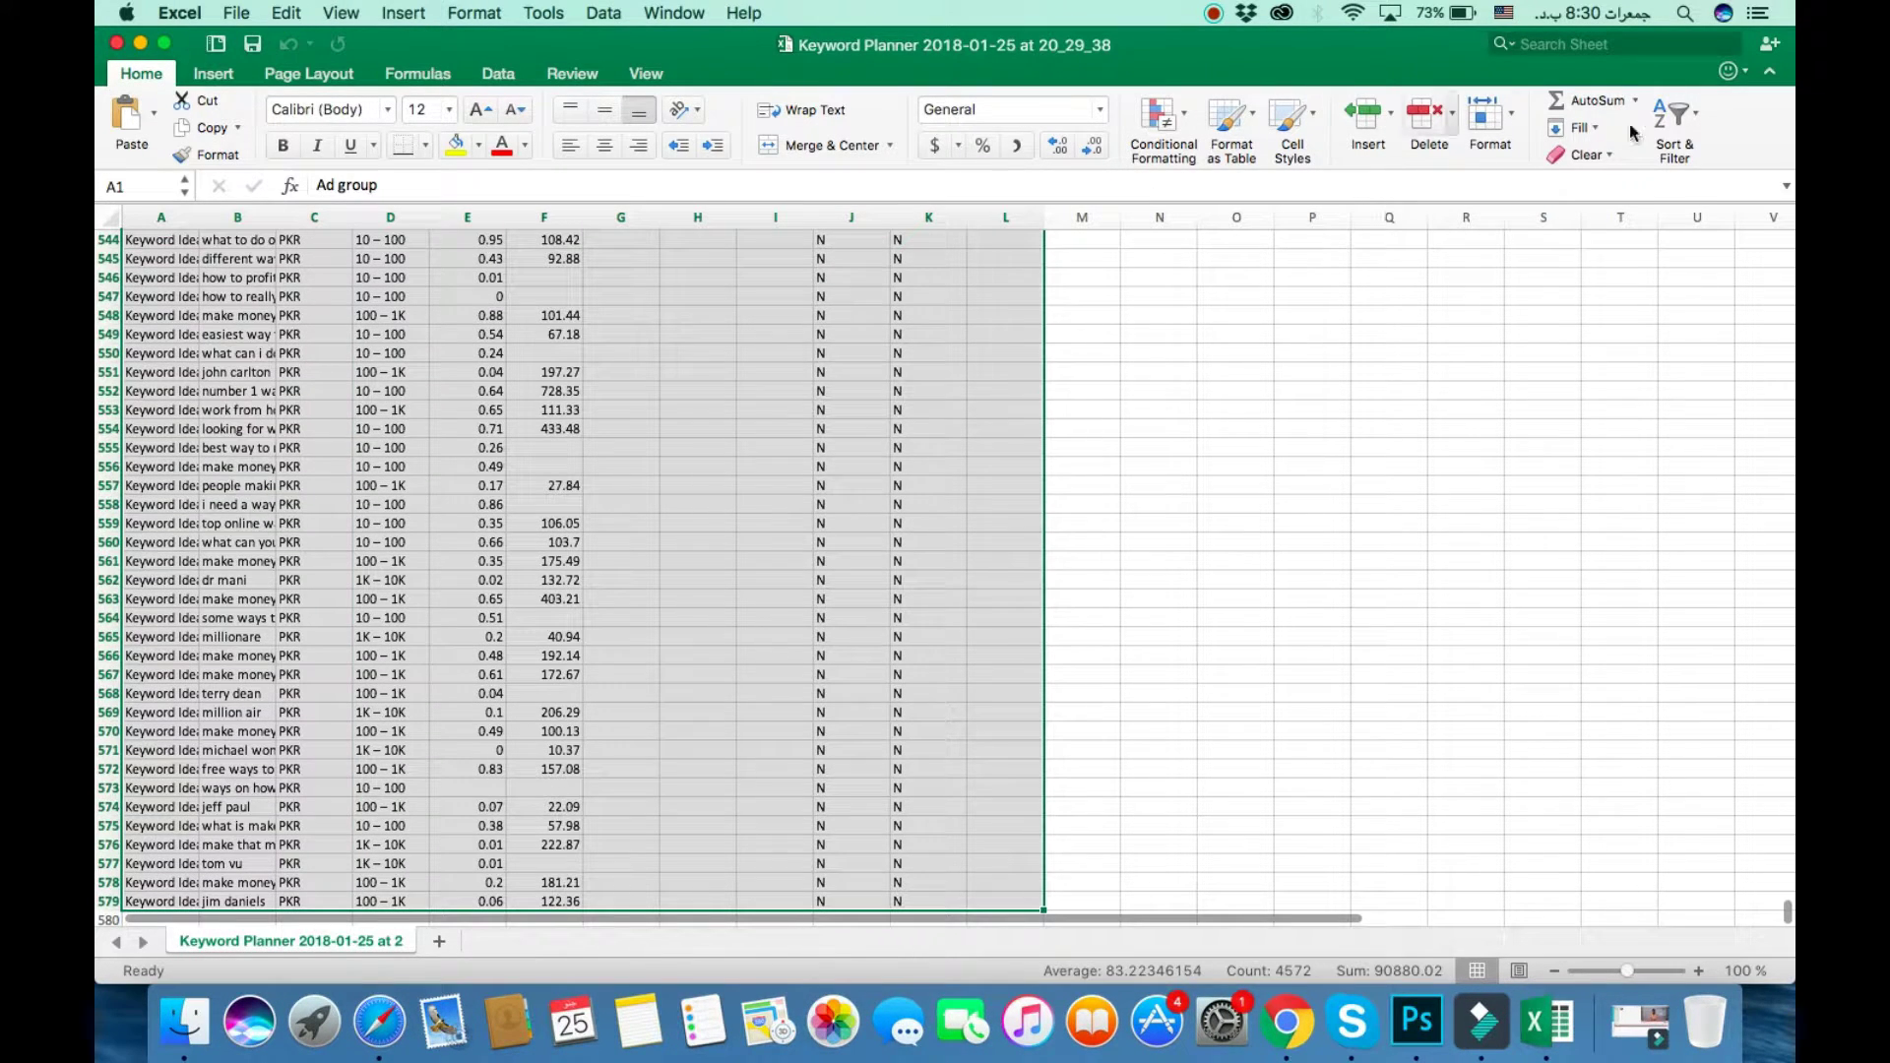
{"action": "left_click", "coordinate": [1676, 155]}
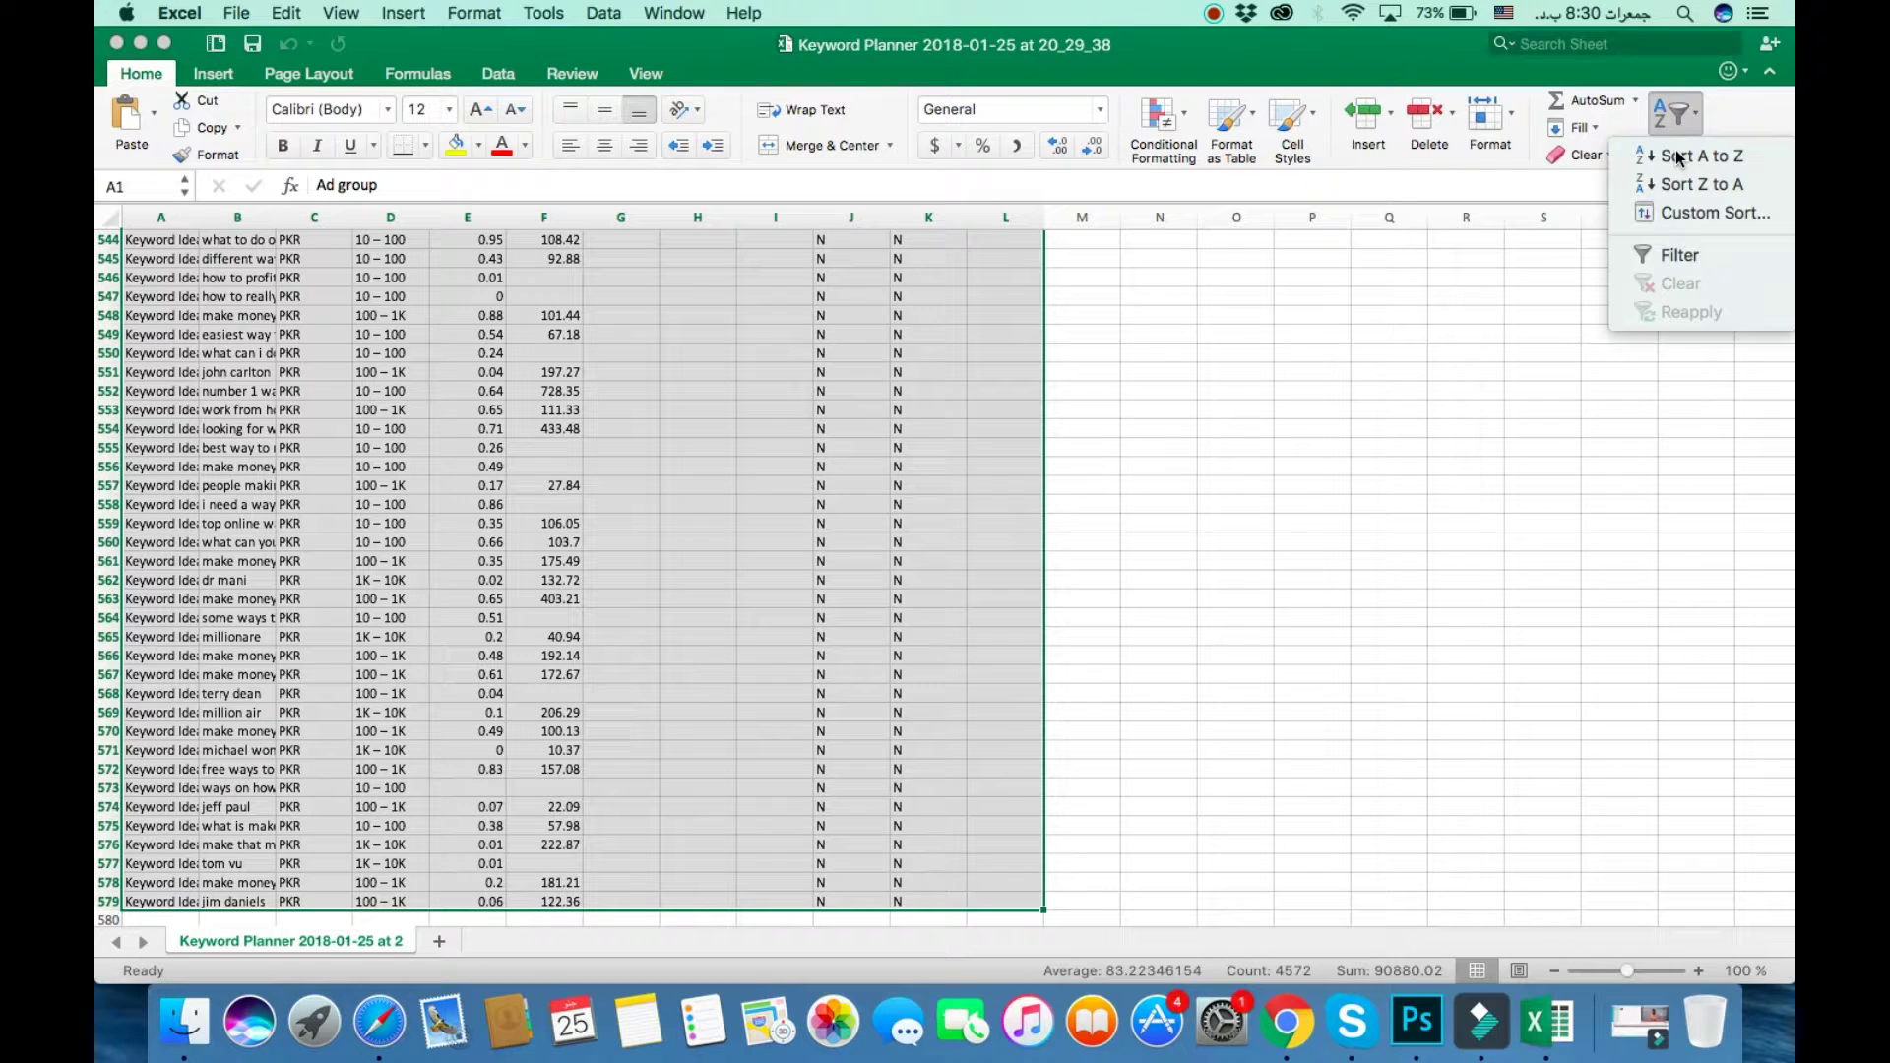
{"action": "left_click", "coordinate": [1680, 215]}
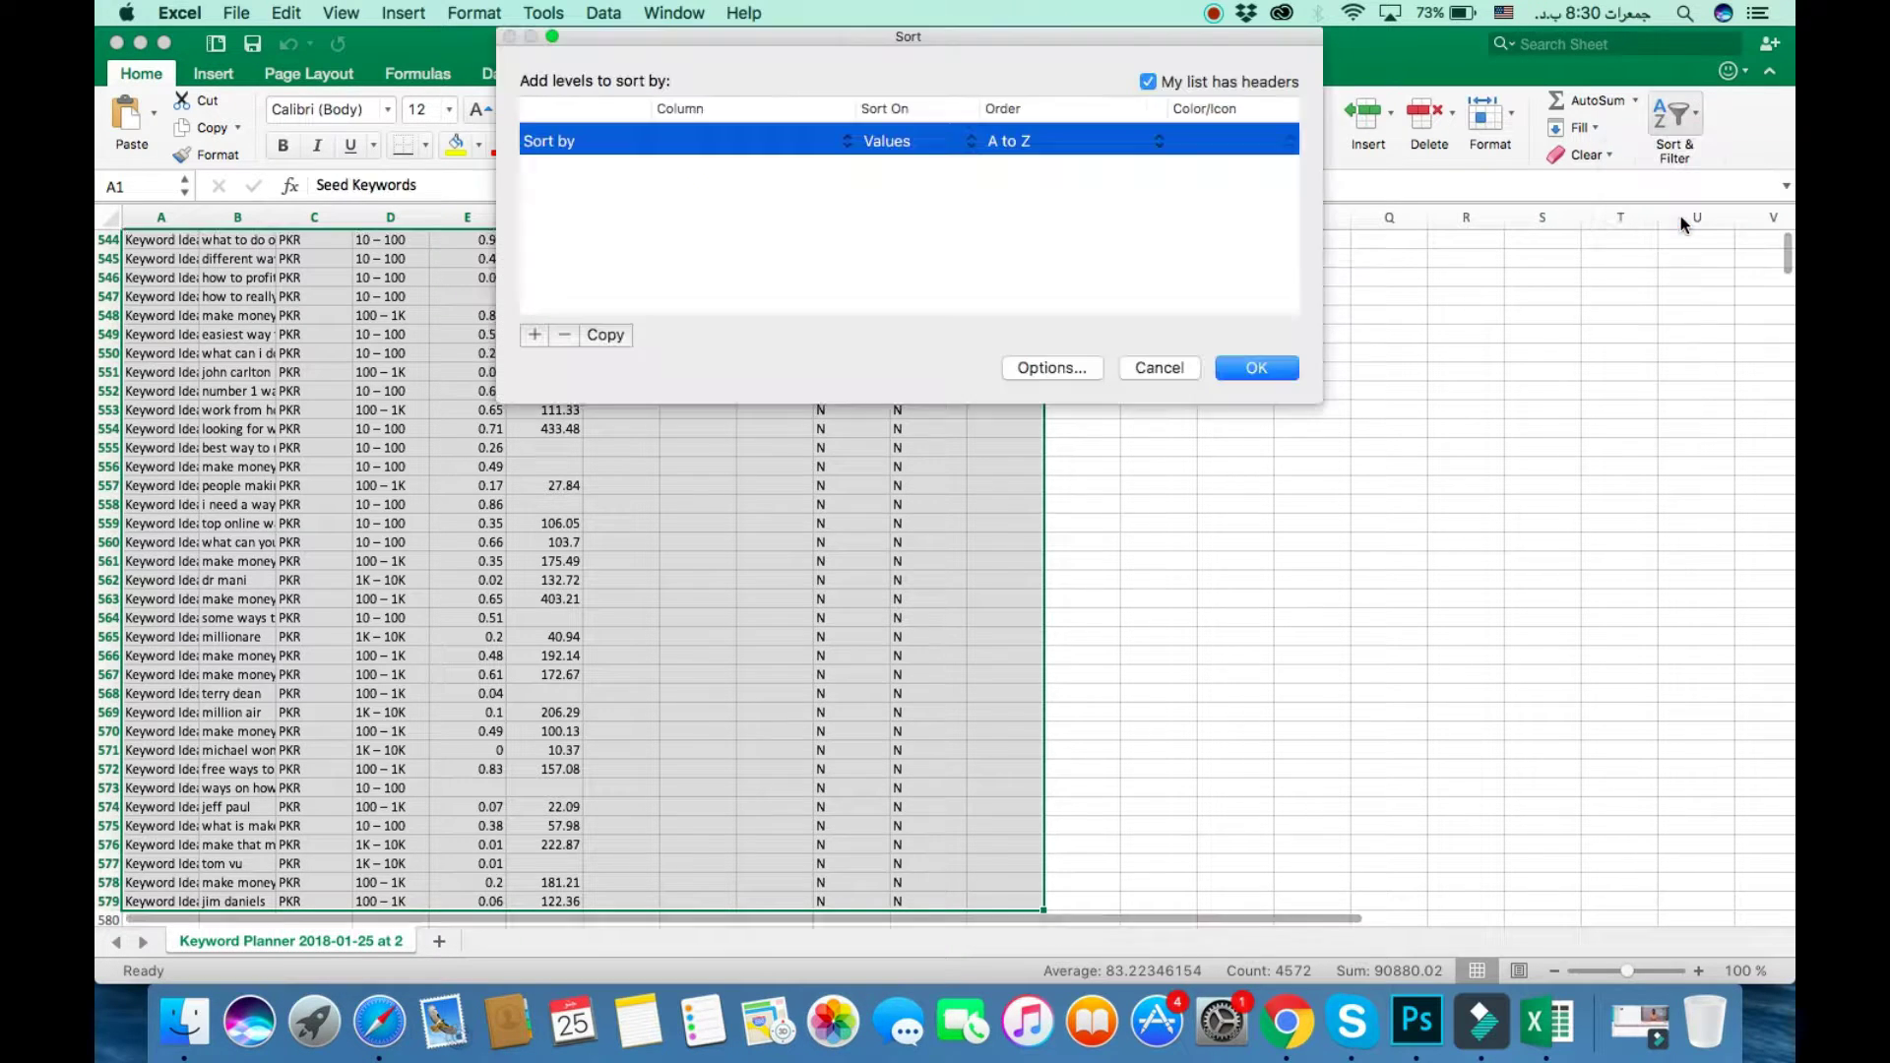
{"action": "left_click", "coordinate": [821, 140]}
{"action": "left_click", "coordinate": [730, 246]}
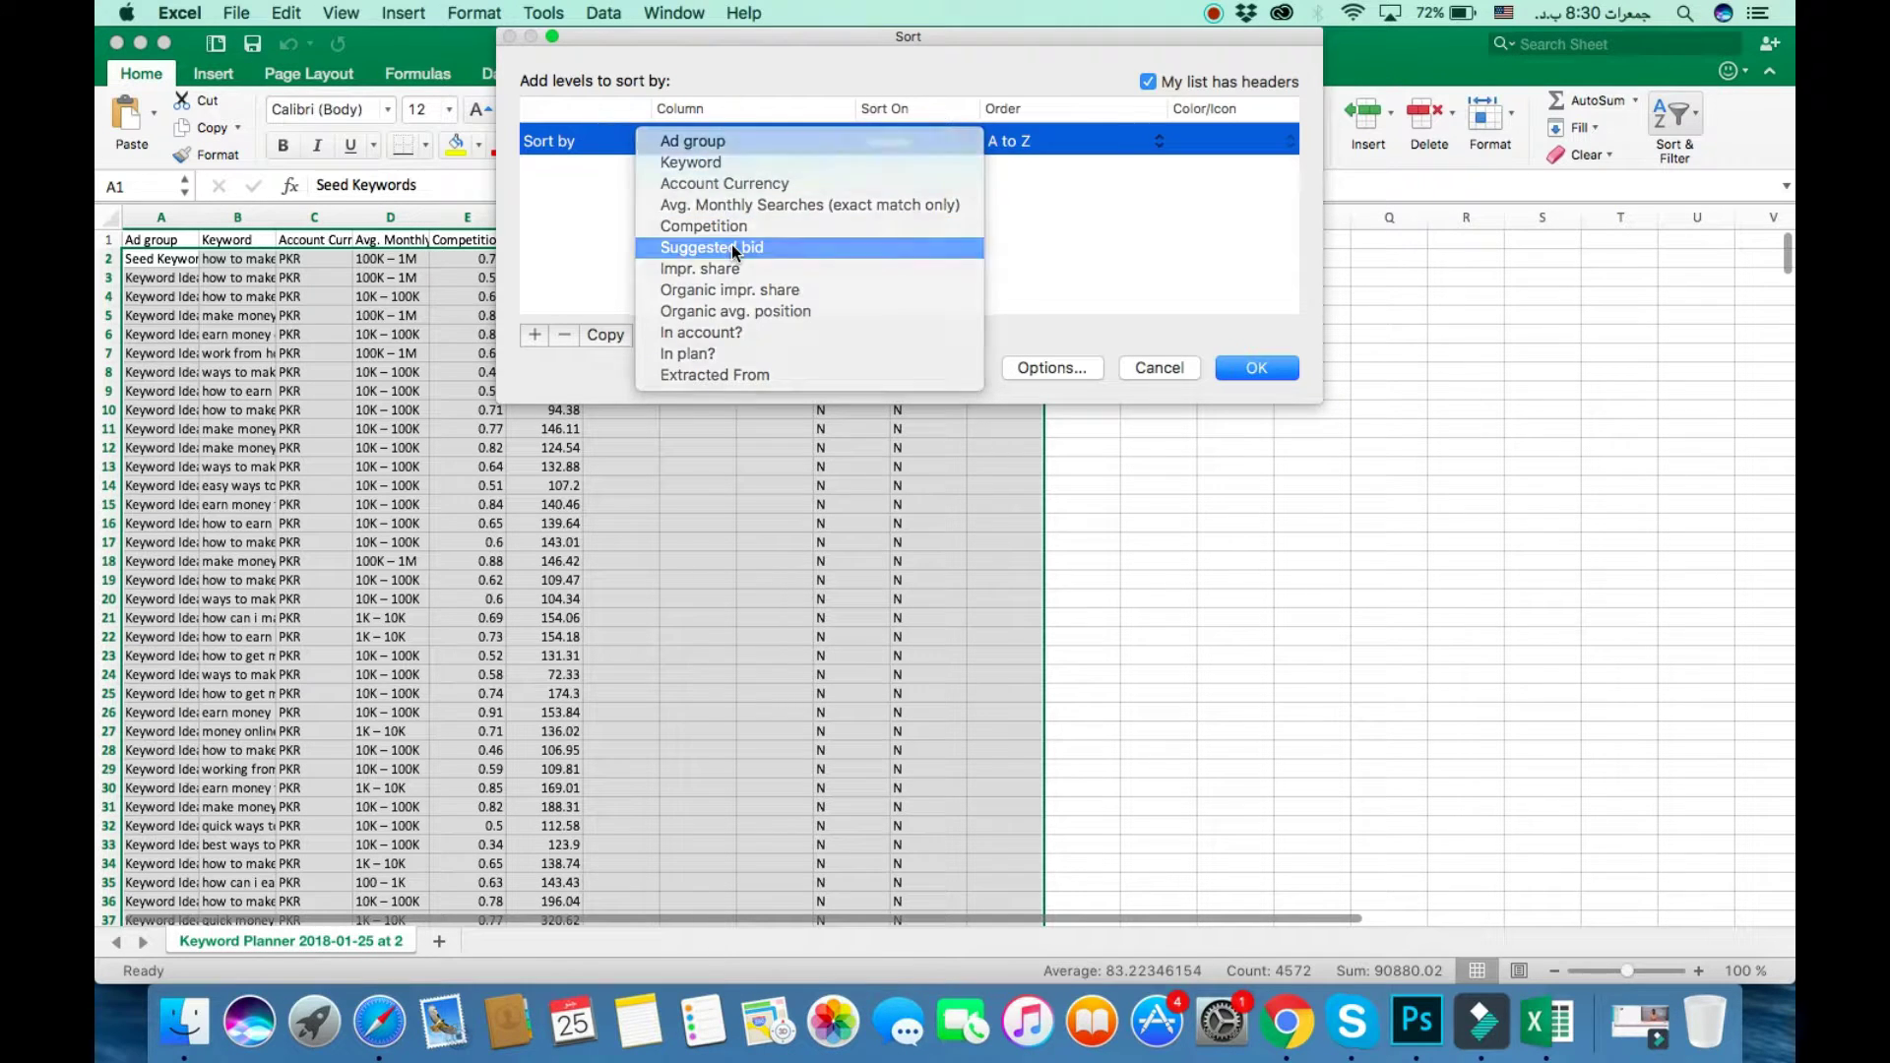
{"action": "left_click", "coordinate": [1060, 147]}
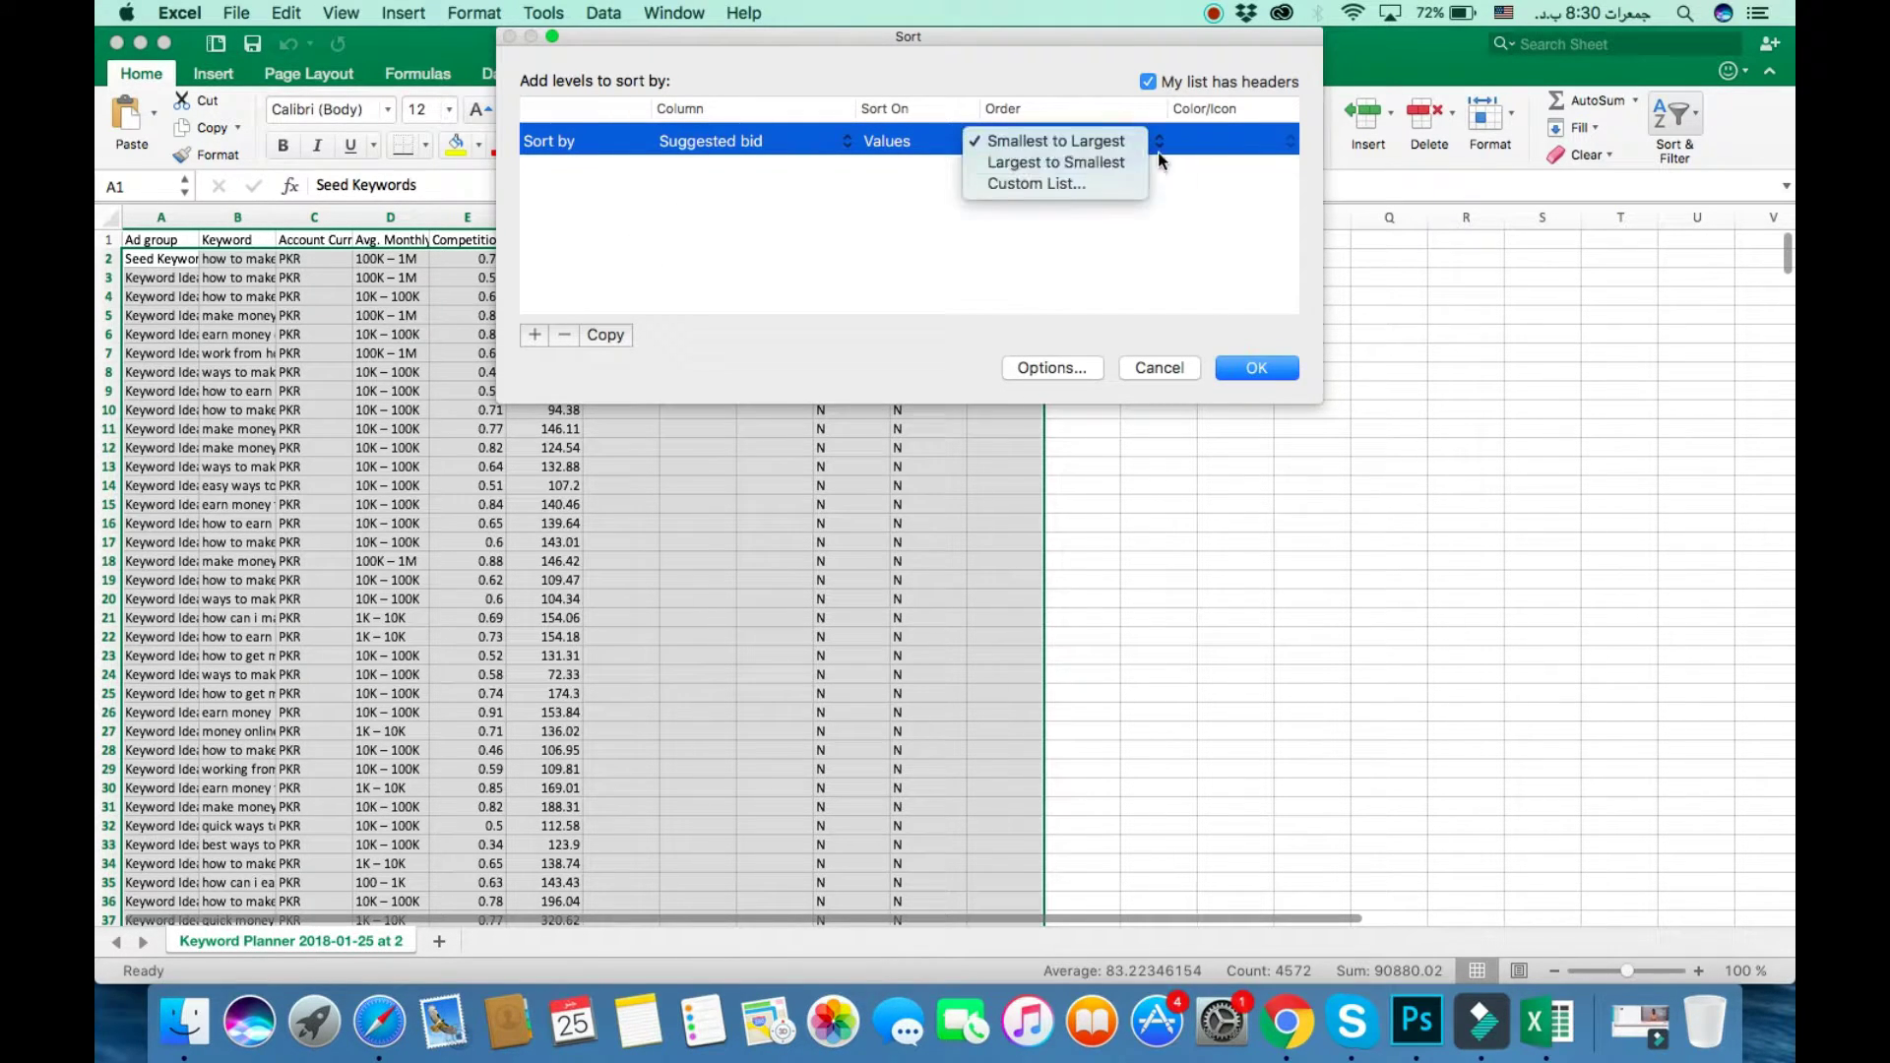
{"action": "left_click", "coordinate": [1102, 163]}
{"action": "left_click", "coordinate": [1248, 371]}
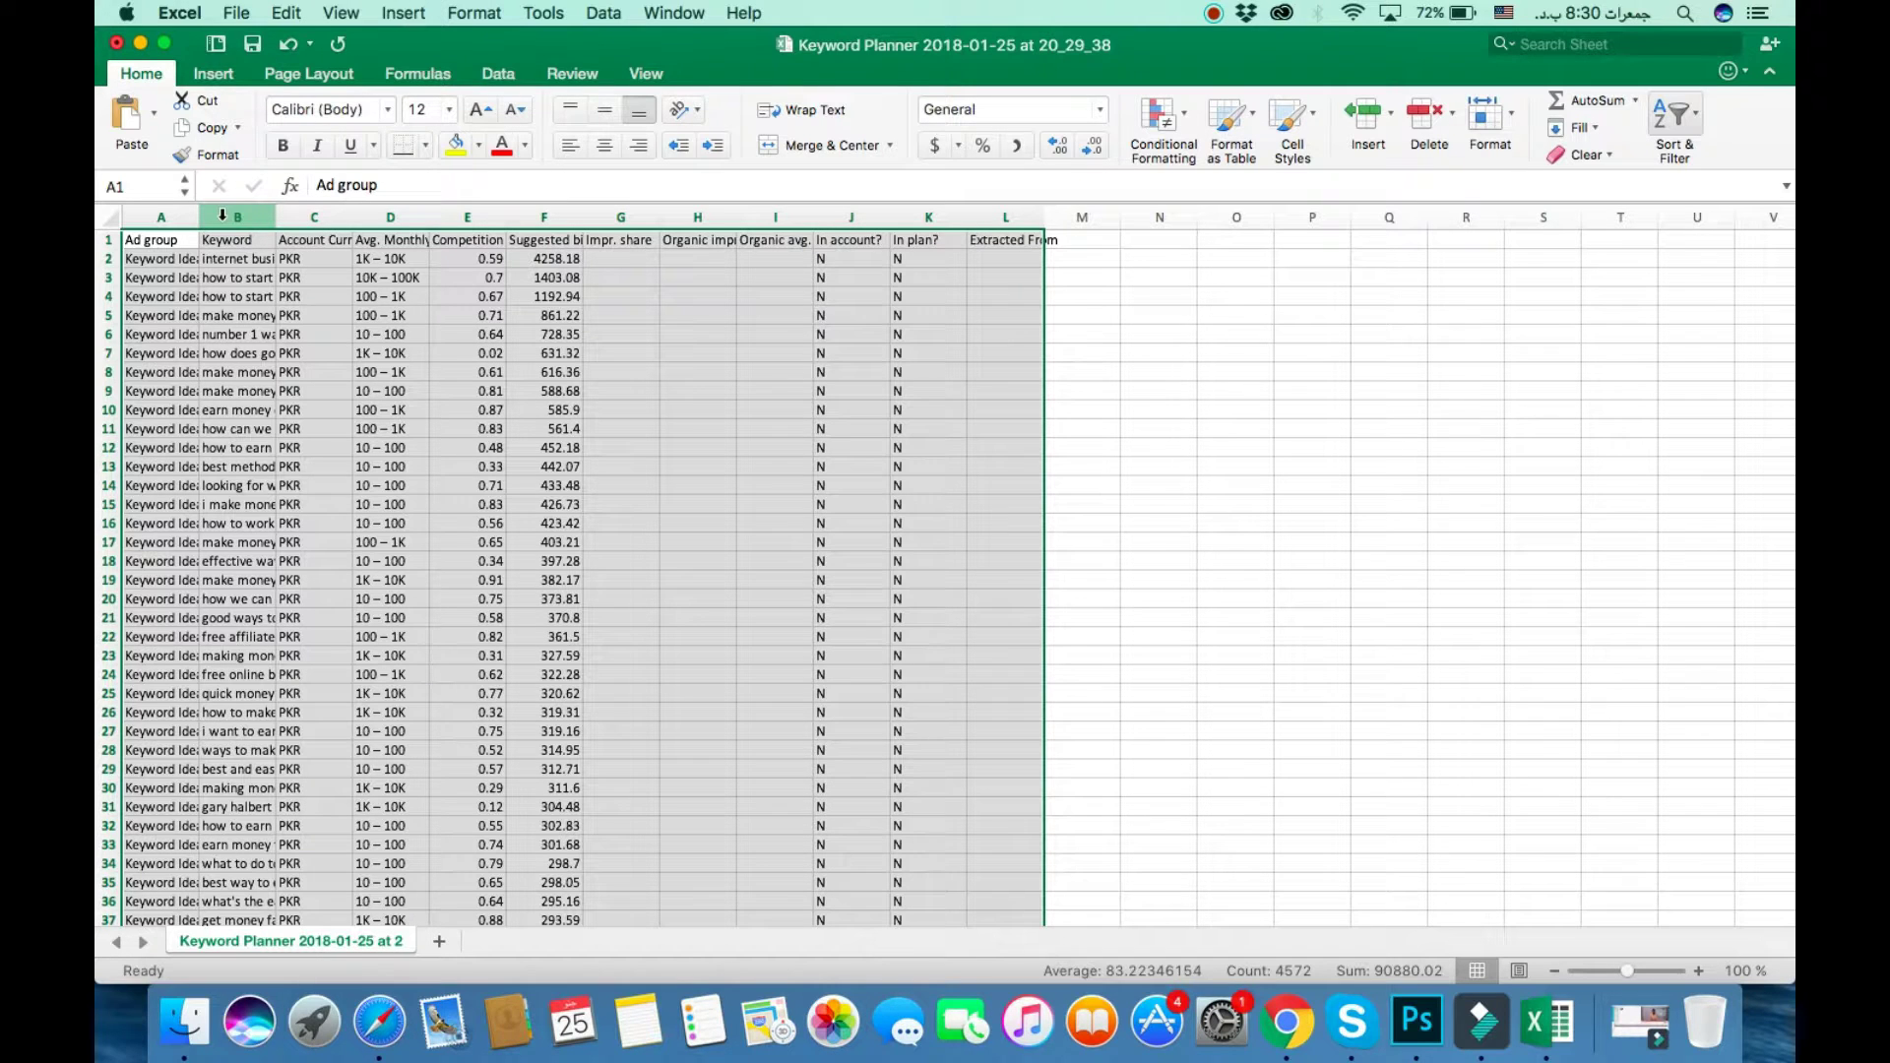
Step: Widen the Ad group and Keyword columns and set the font size of the whole table to 18
{"action": "left_click_drag", "start_coordinate": [199, 209], "coordinate": [635, 224]}
{"action": "left_click_drag", "start_coordinate": [361, 217], "coordinate": [273, 215]}
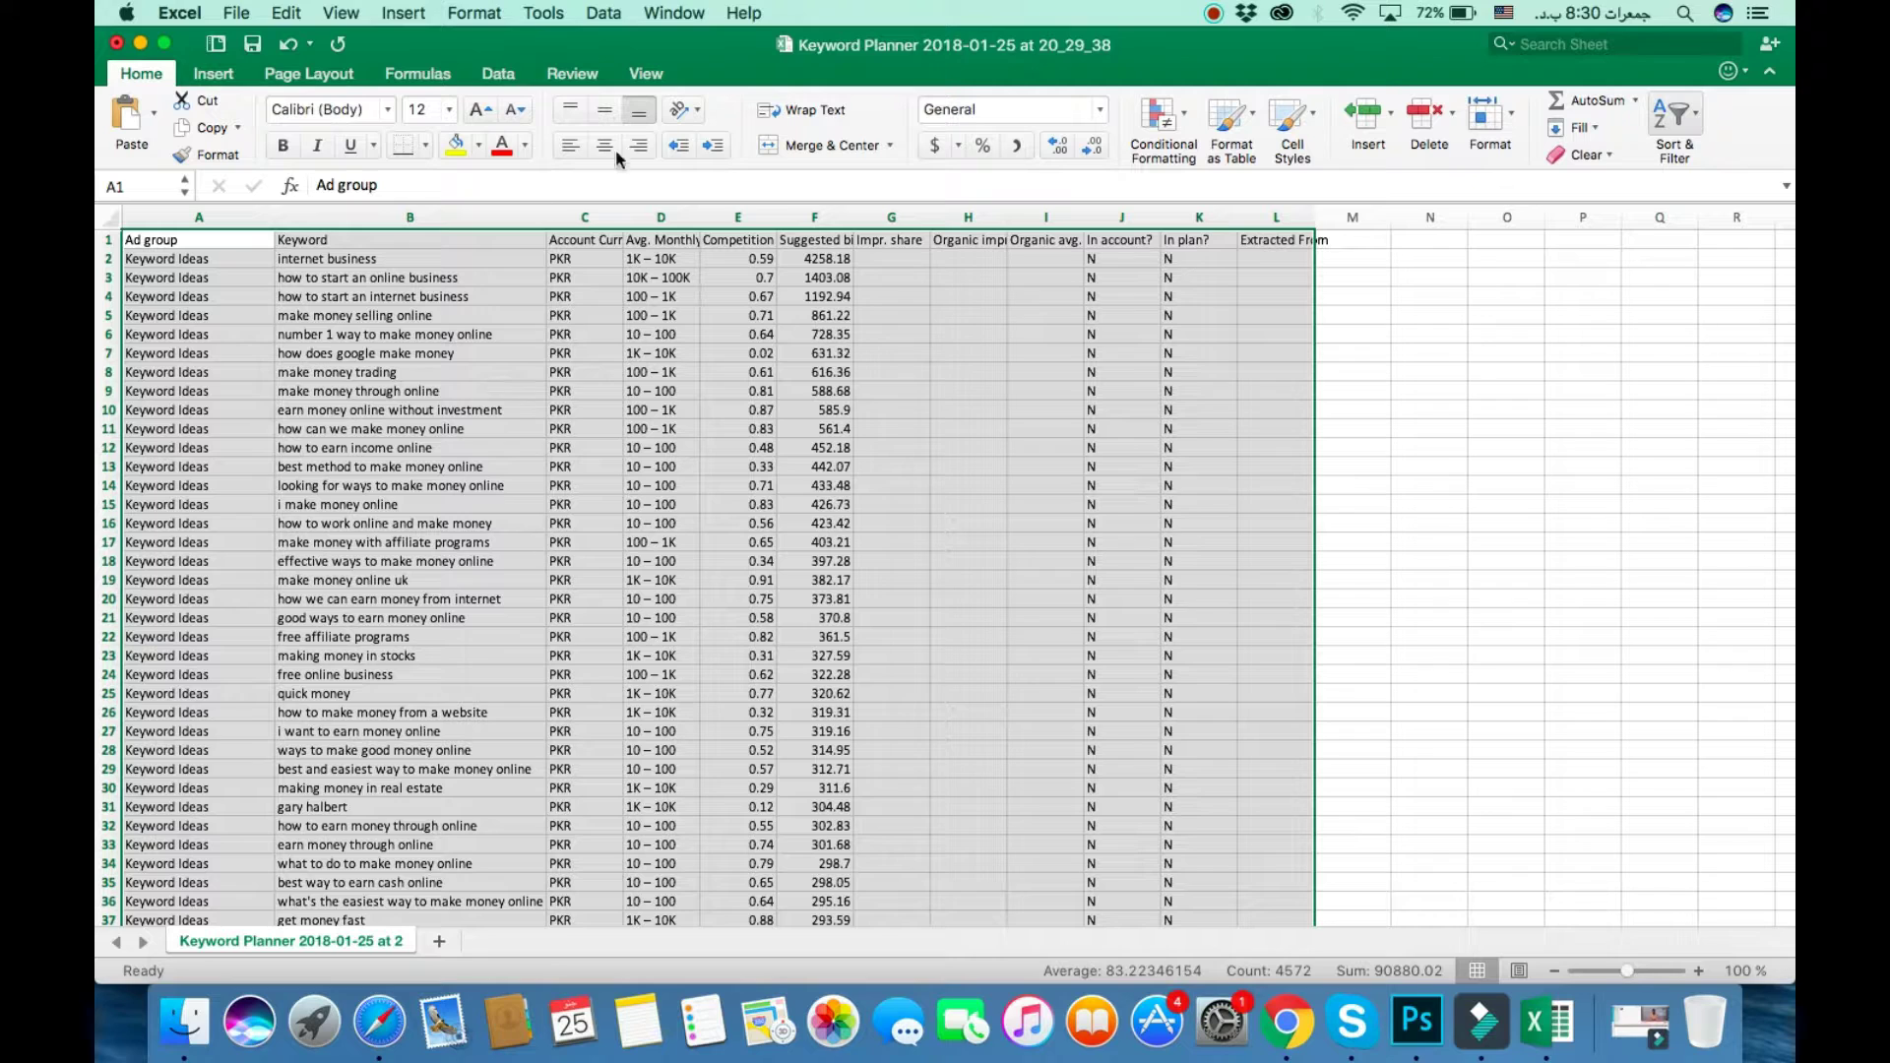
{"action": "left_click", "coordinate": [450, 114]}
{"action": "left_click", "coordinate": [450, 113]}
{"action": "left_click", "coordinate": [450, 112]}
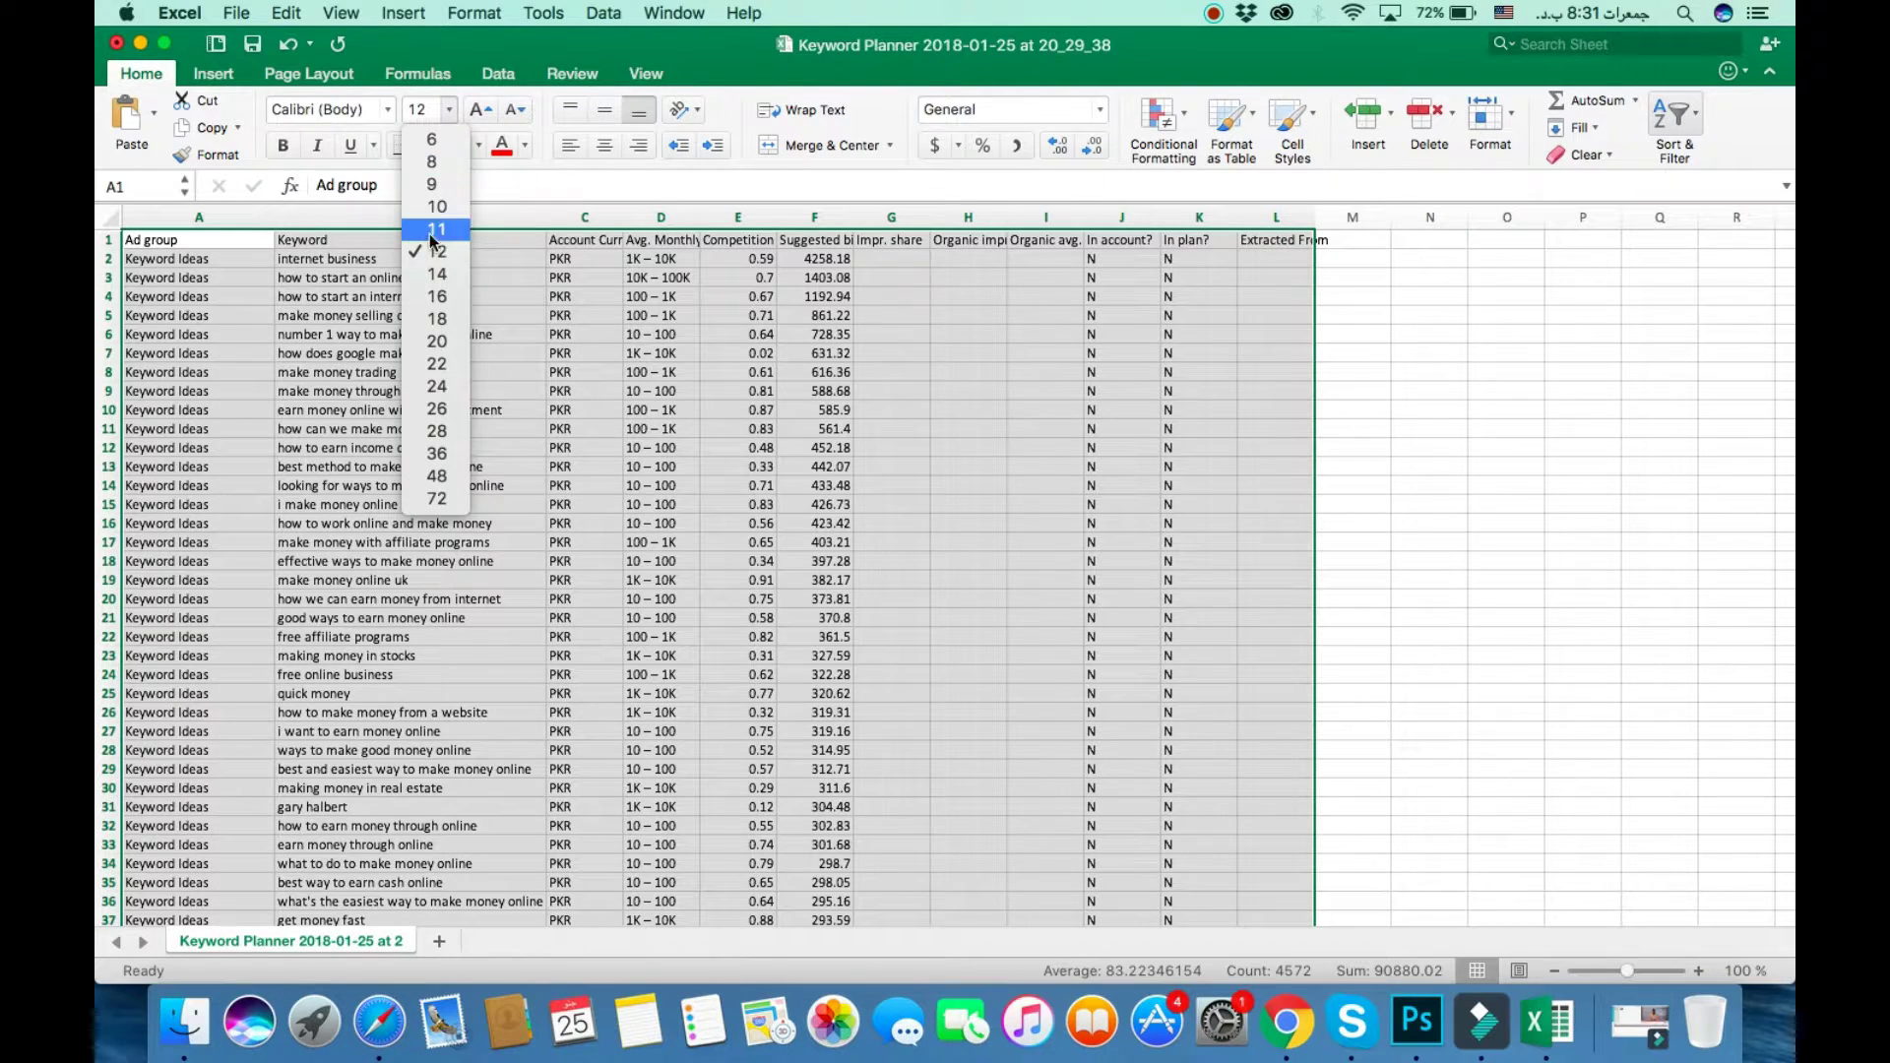
{"action": "left_click", "coordinate": [439, 329]}
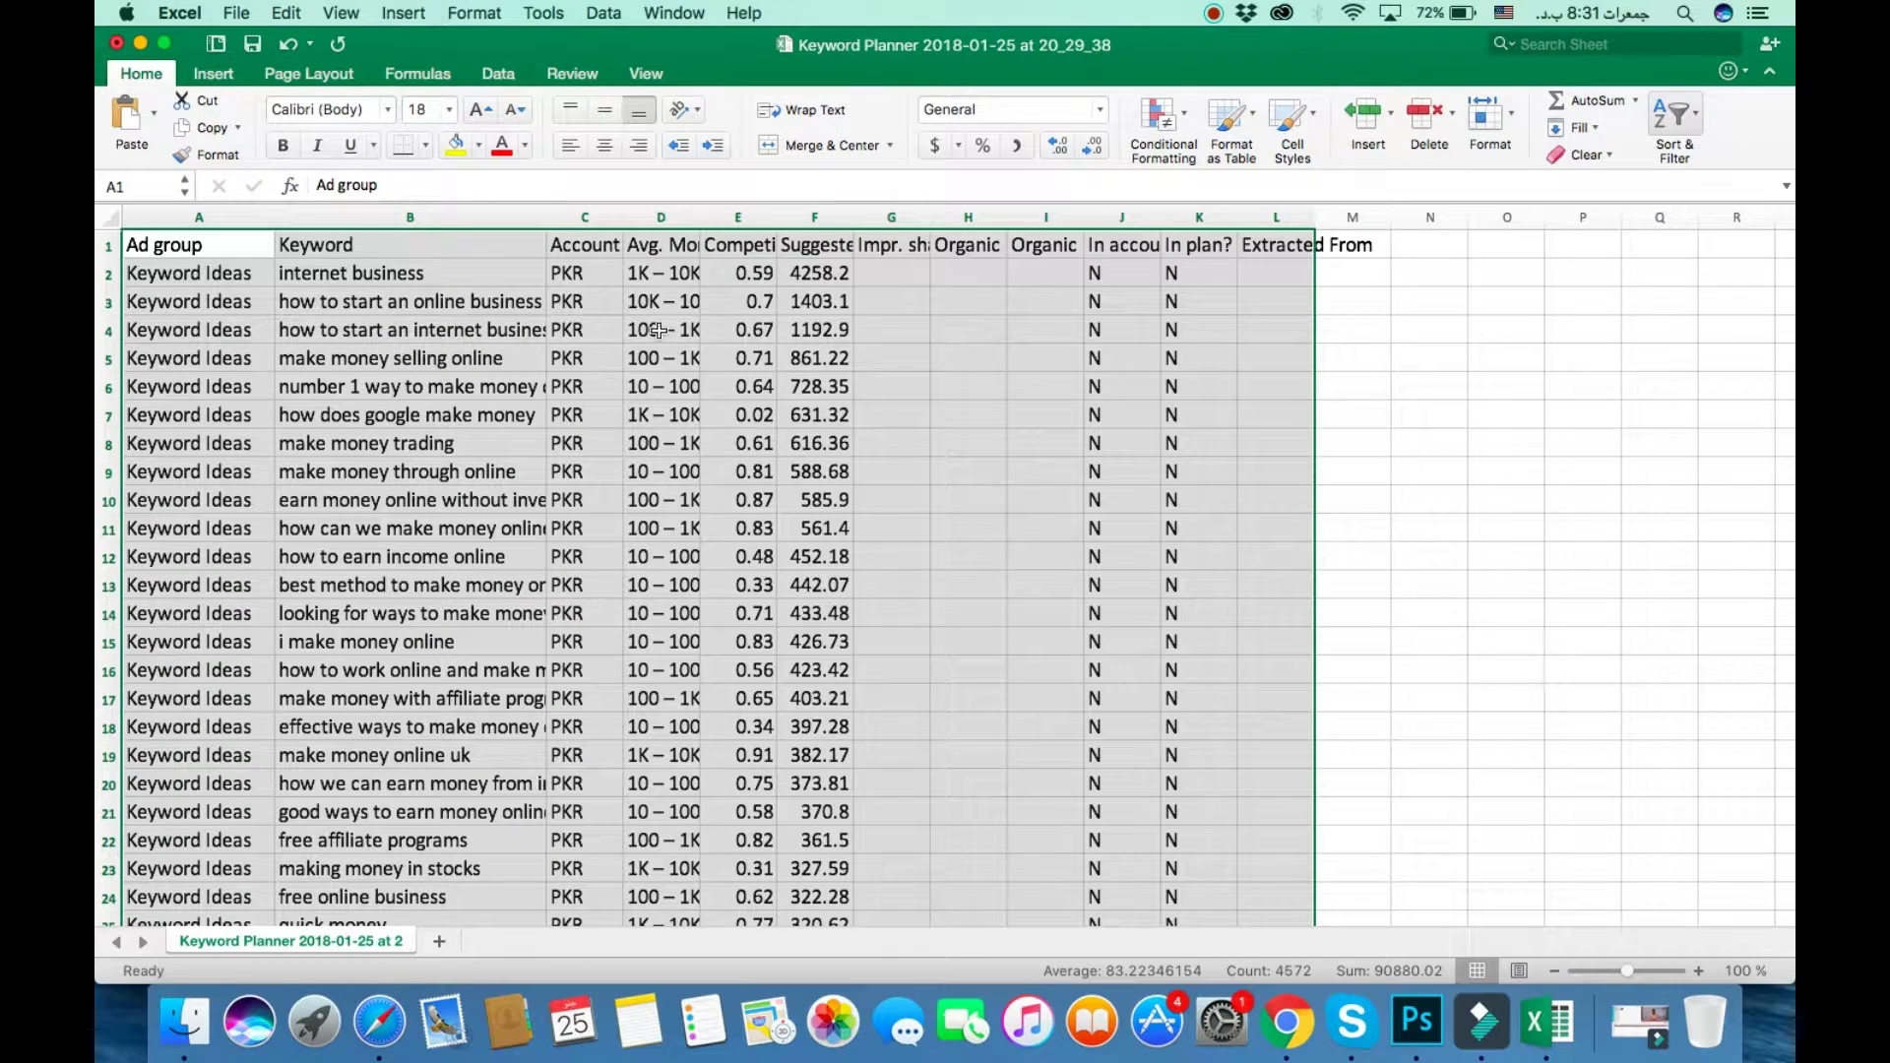
Step: Widen the Account Currency and Avg. Monthly Searches columns and enlarge the table's font size to 22
{"action": "left_click_drag", "start_coordinate": [613, 217], "coordinate": [955, 217]}
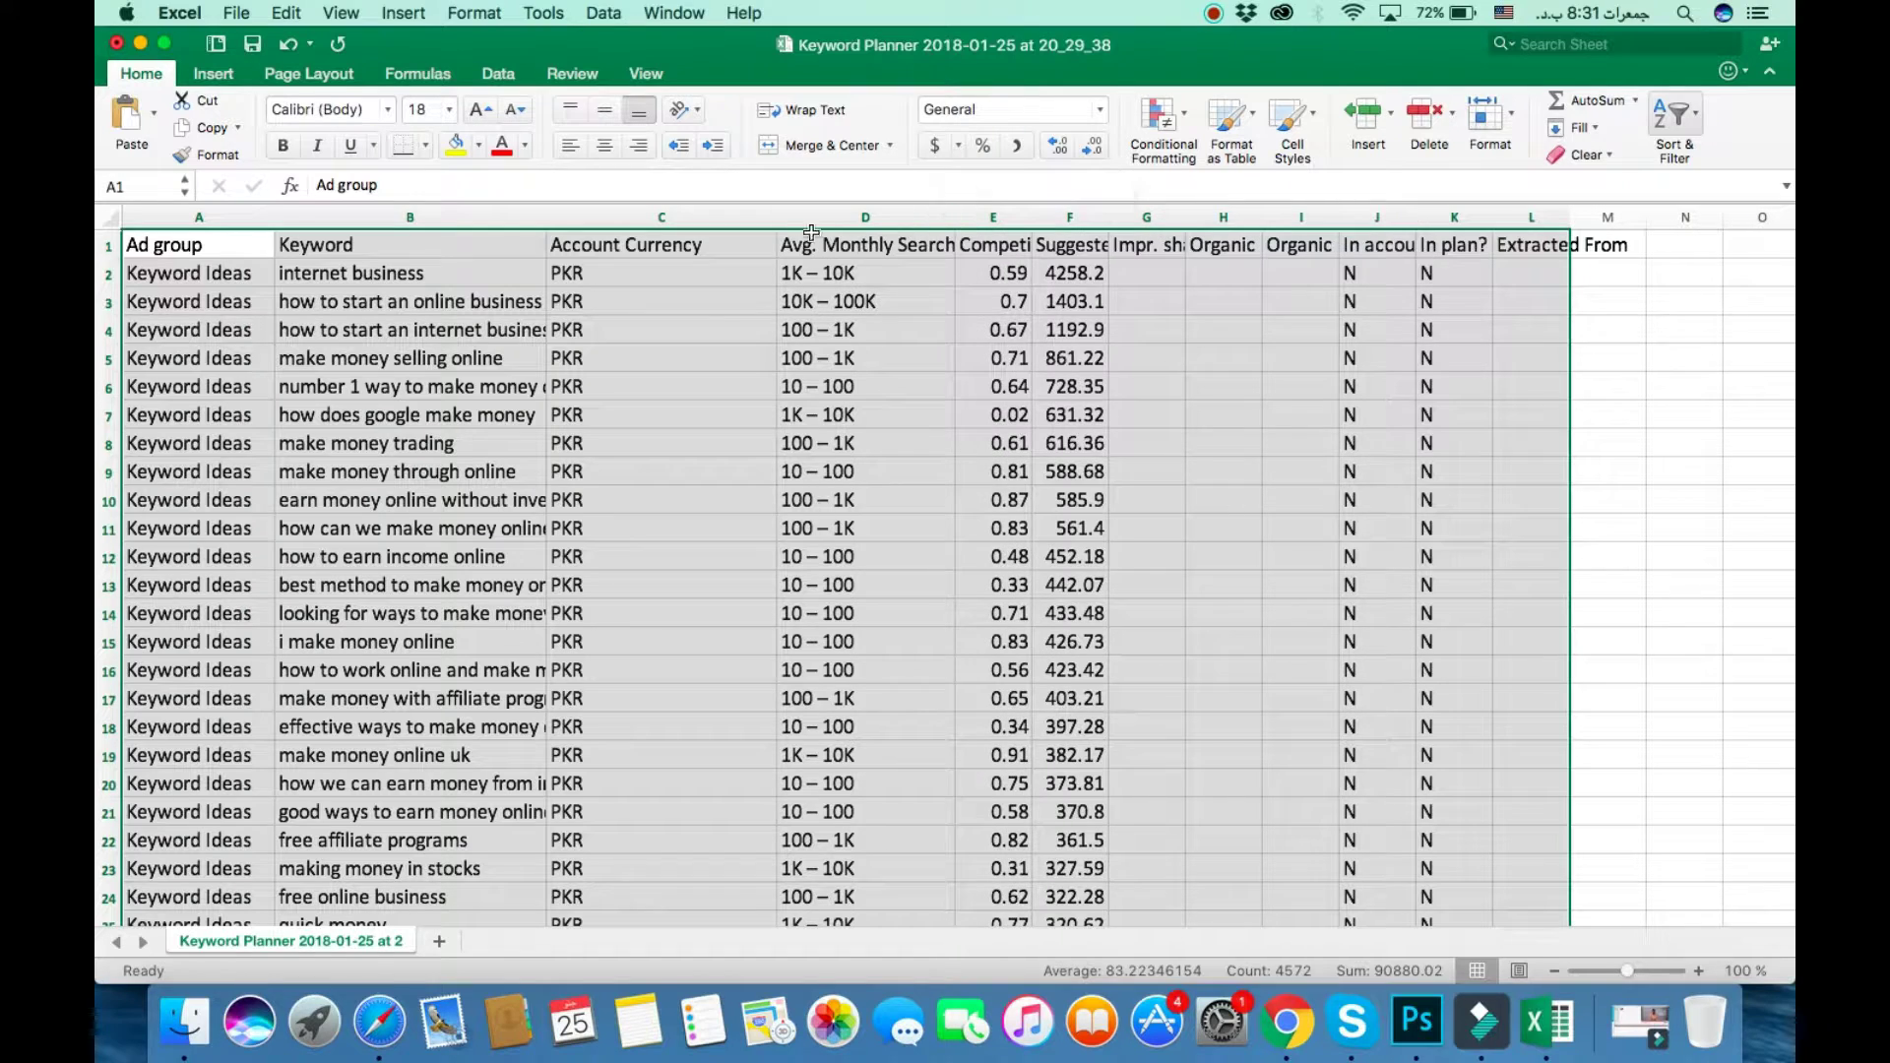
{"action": "left_click", "coordinate": [448, 109]}
{"action": "left_click", "coordinate": [438, 364]}
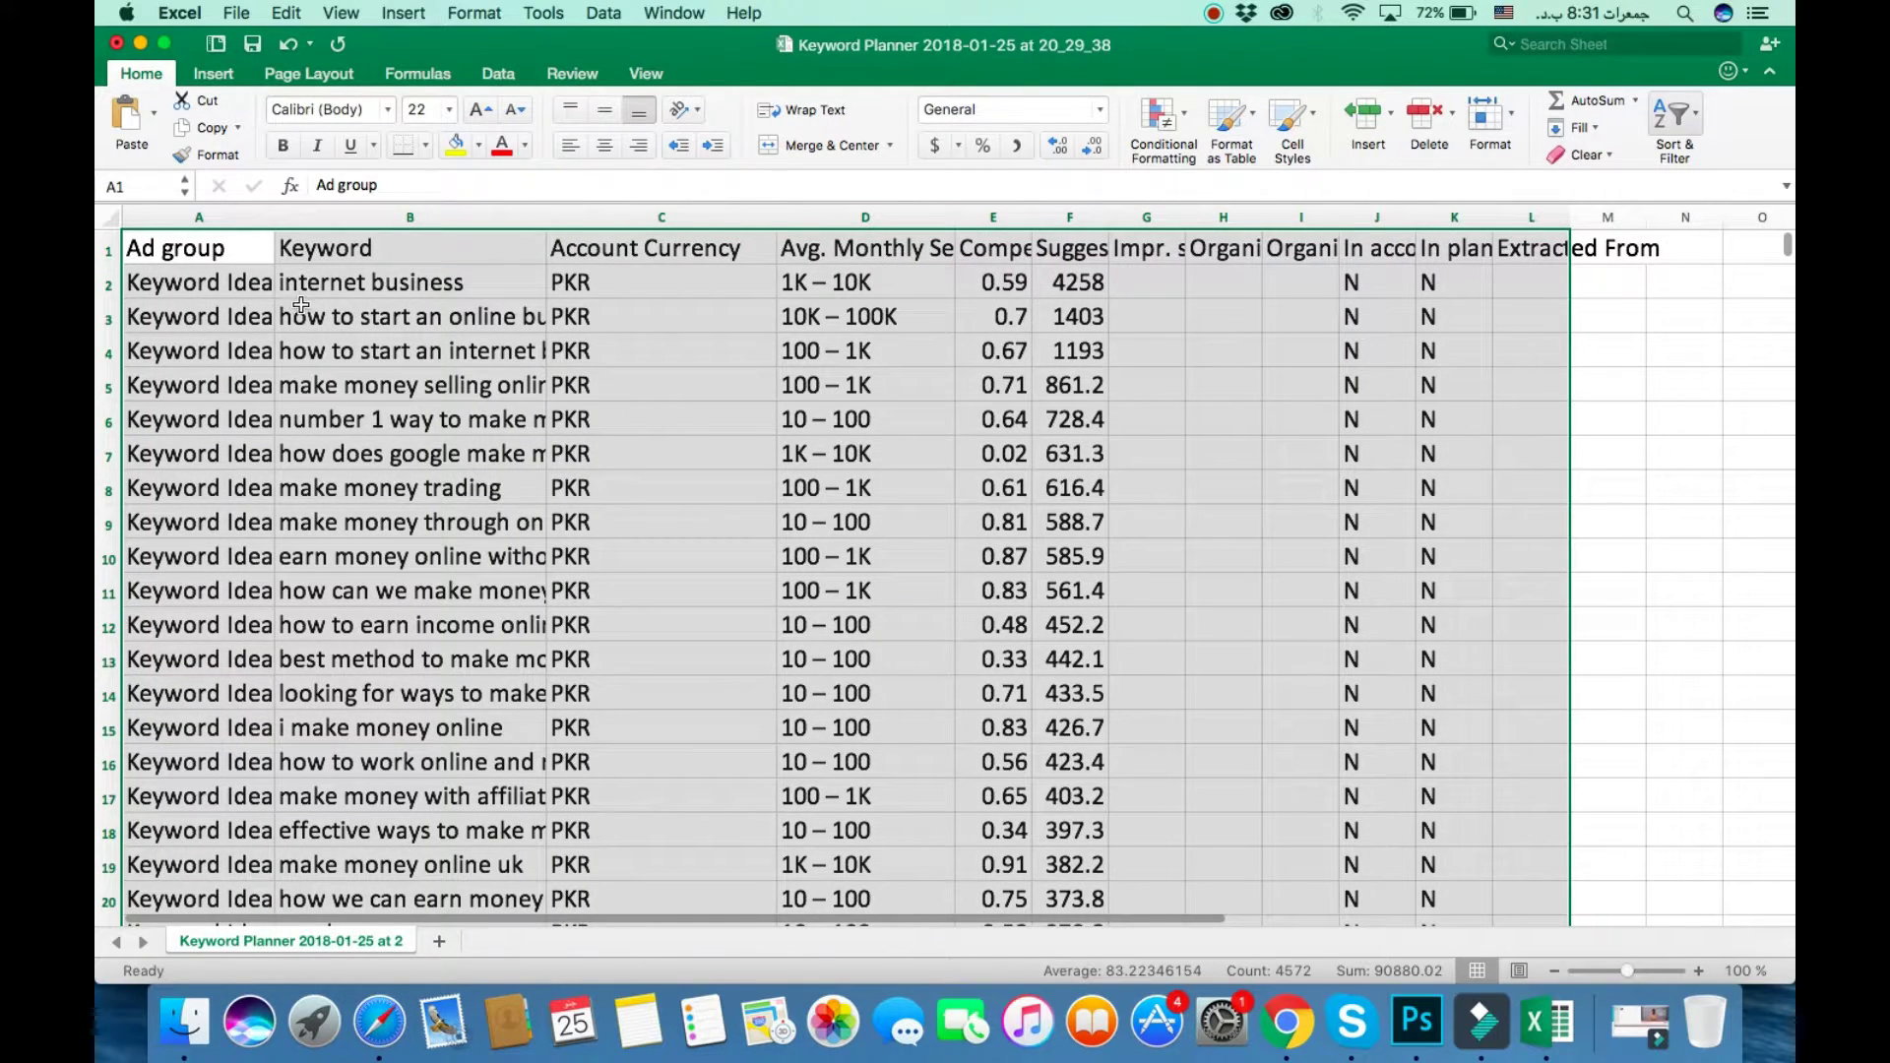
Step: Widen the Ad group column to about 32.5 and stretch the Keyword column until its phrases fit
{"action": "left_click", "coordinate": [371, 240]}
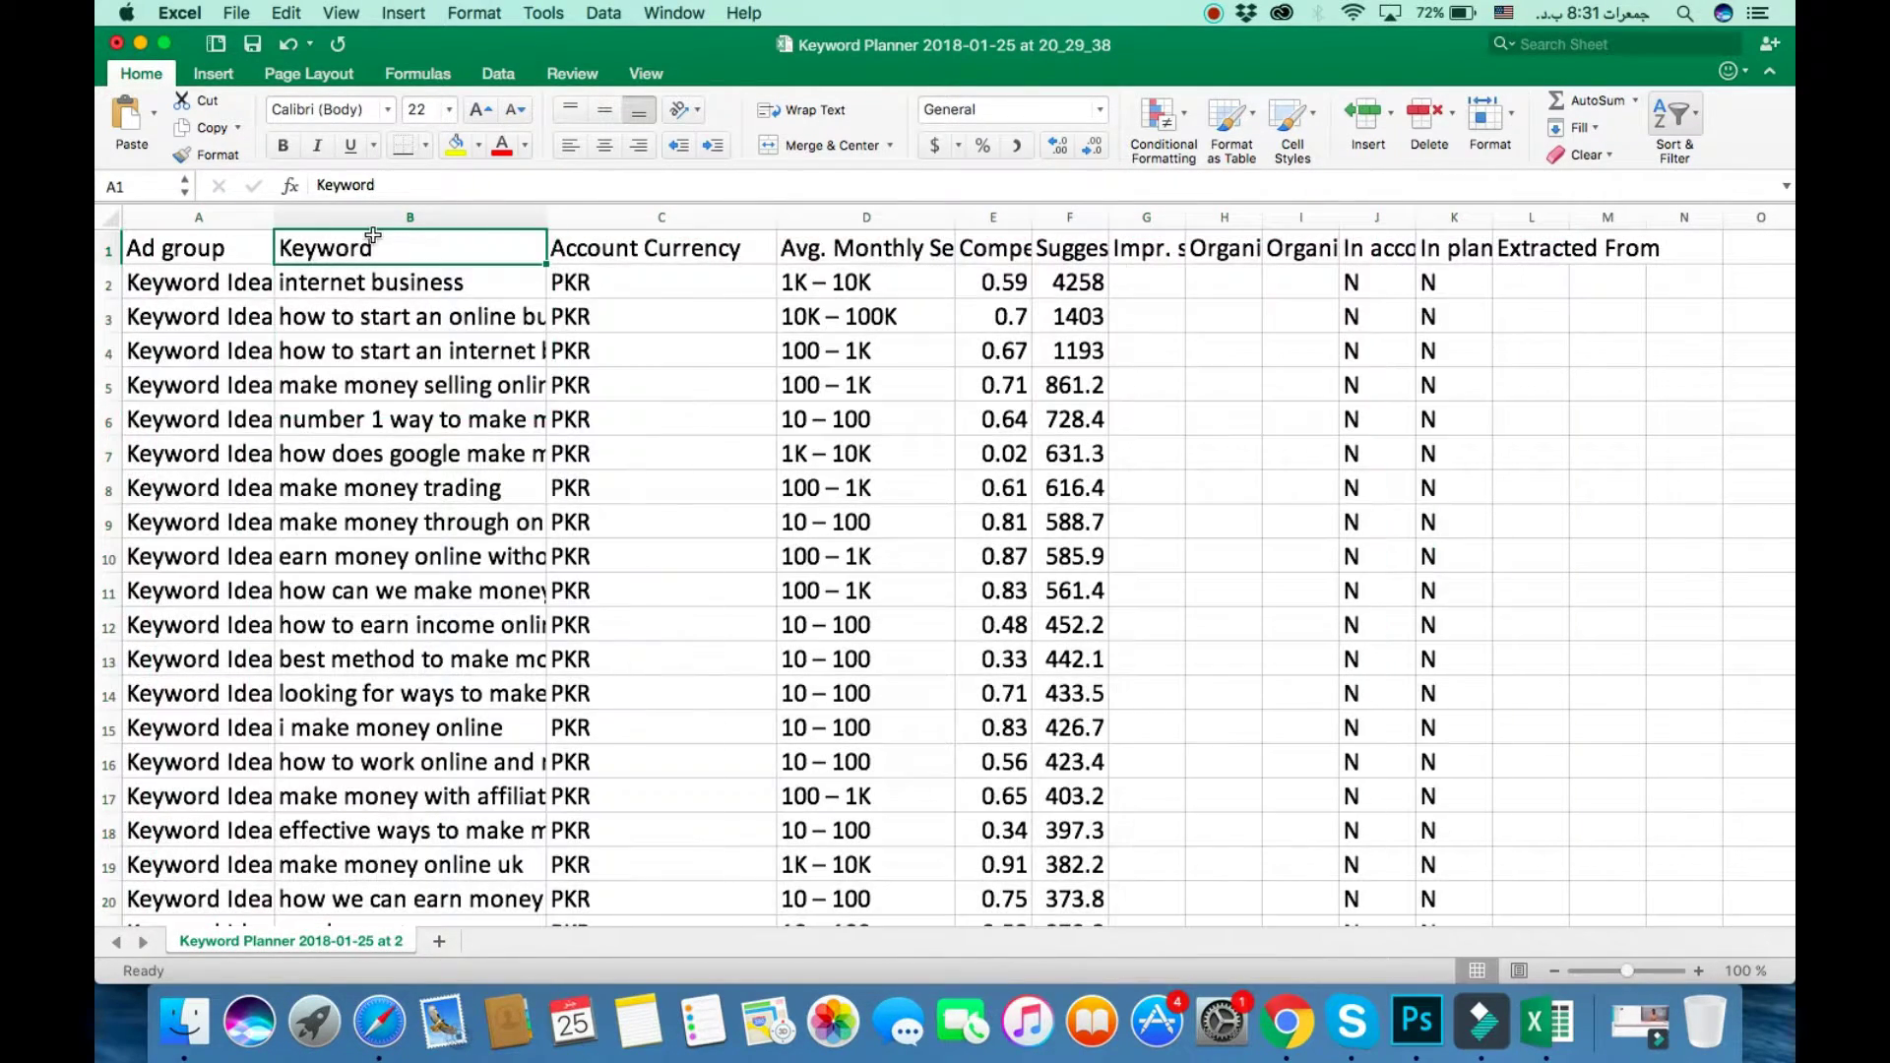
{"action": "left_click", "coordinate": [270, 247]}
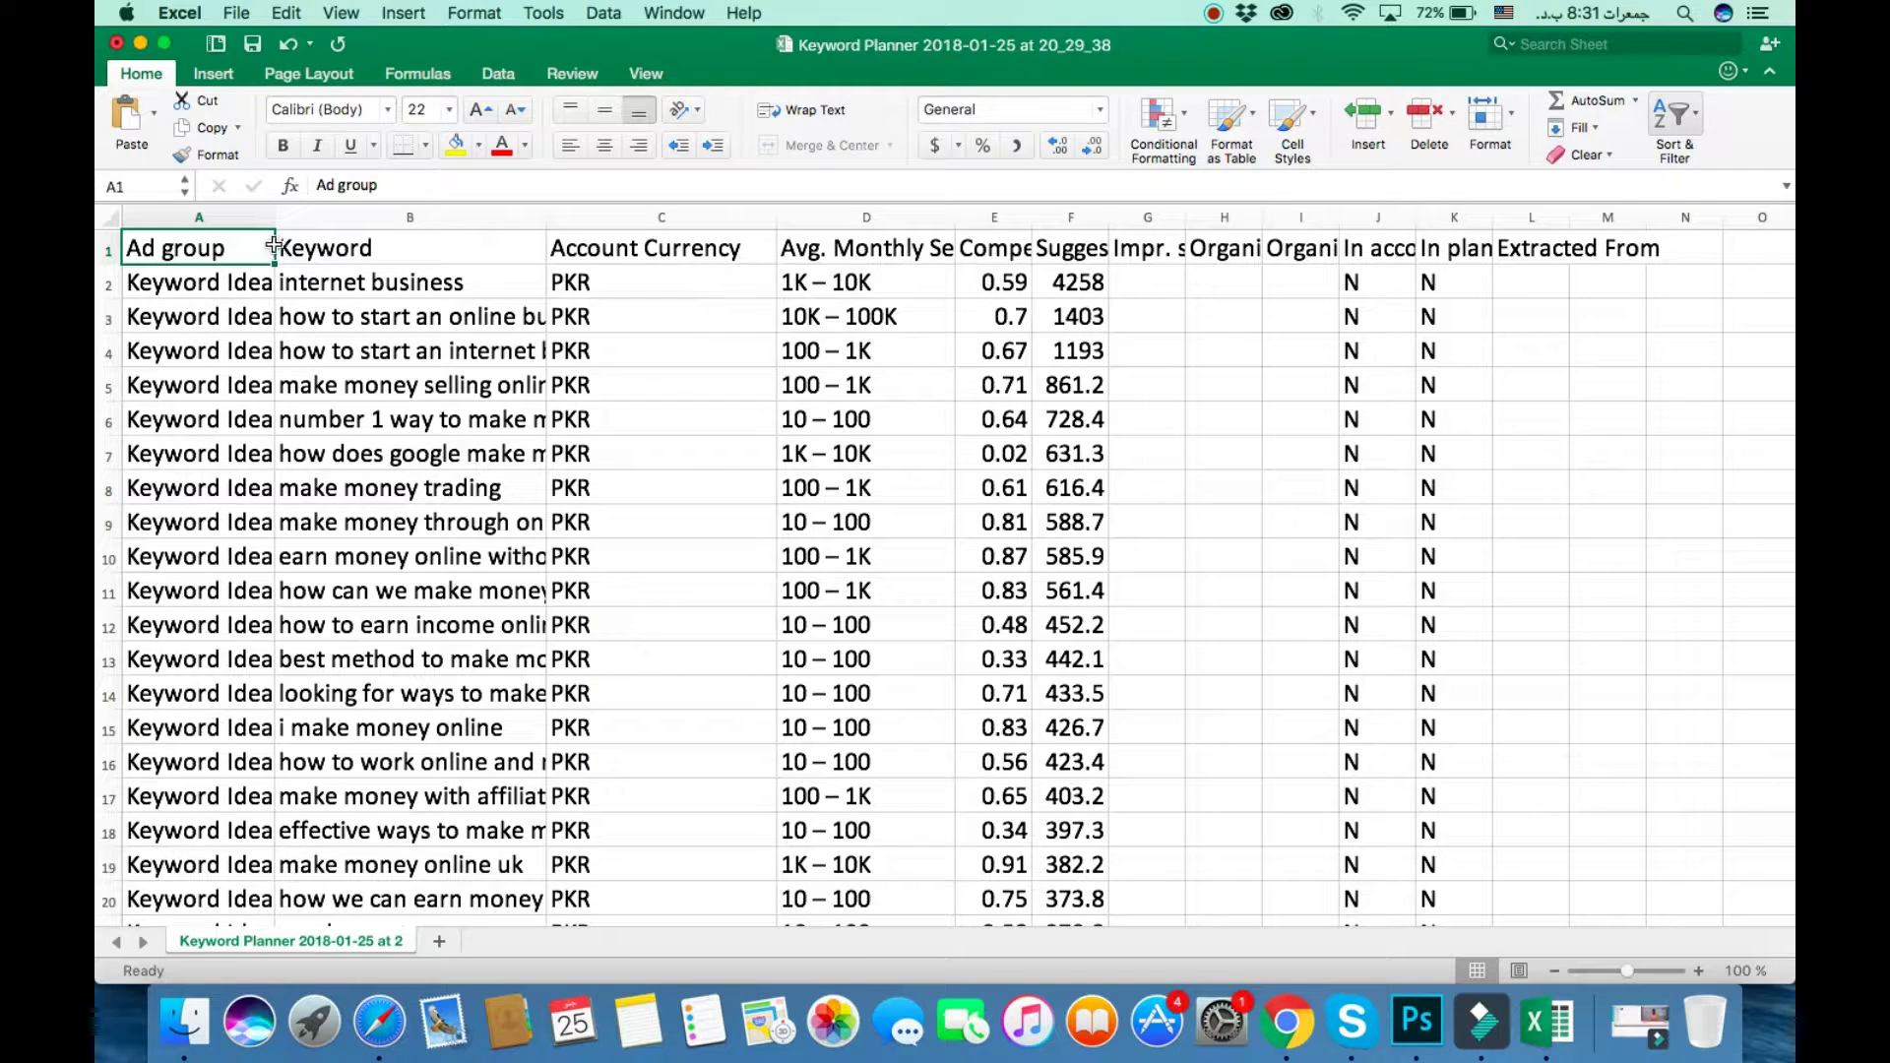
{"action": "left_click_drag", "start_coordinate": [275, 212], "coordinate": [358, 212]}
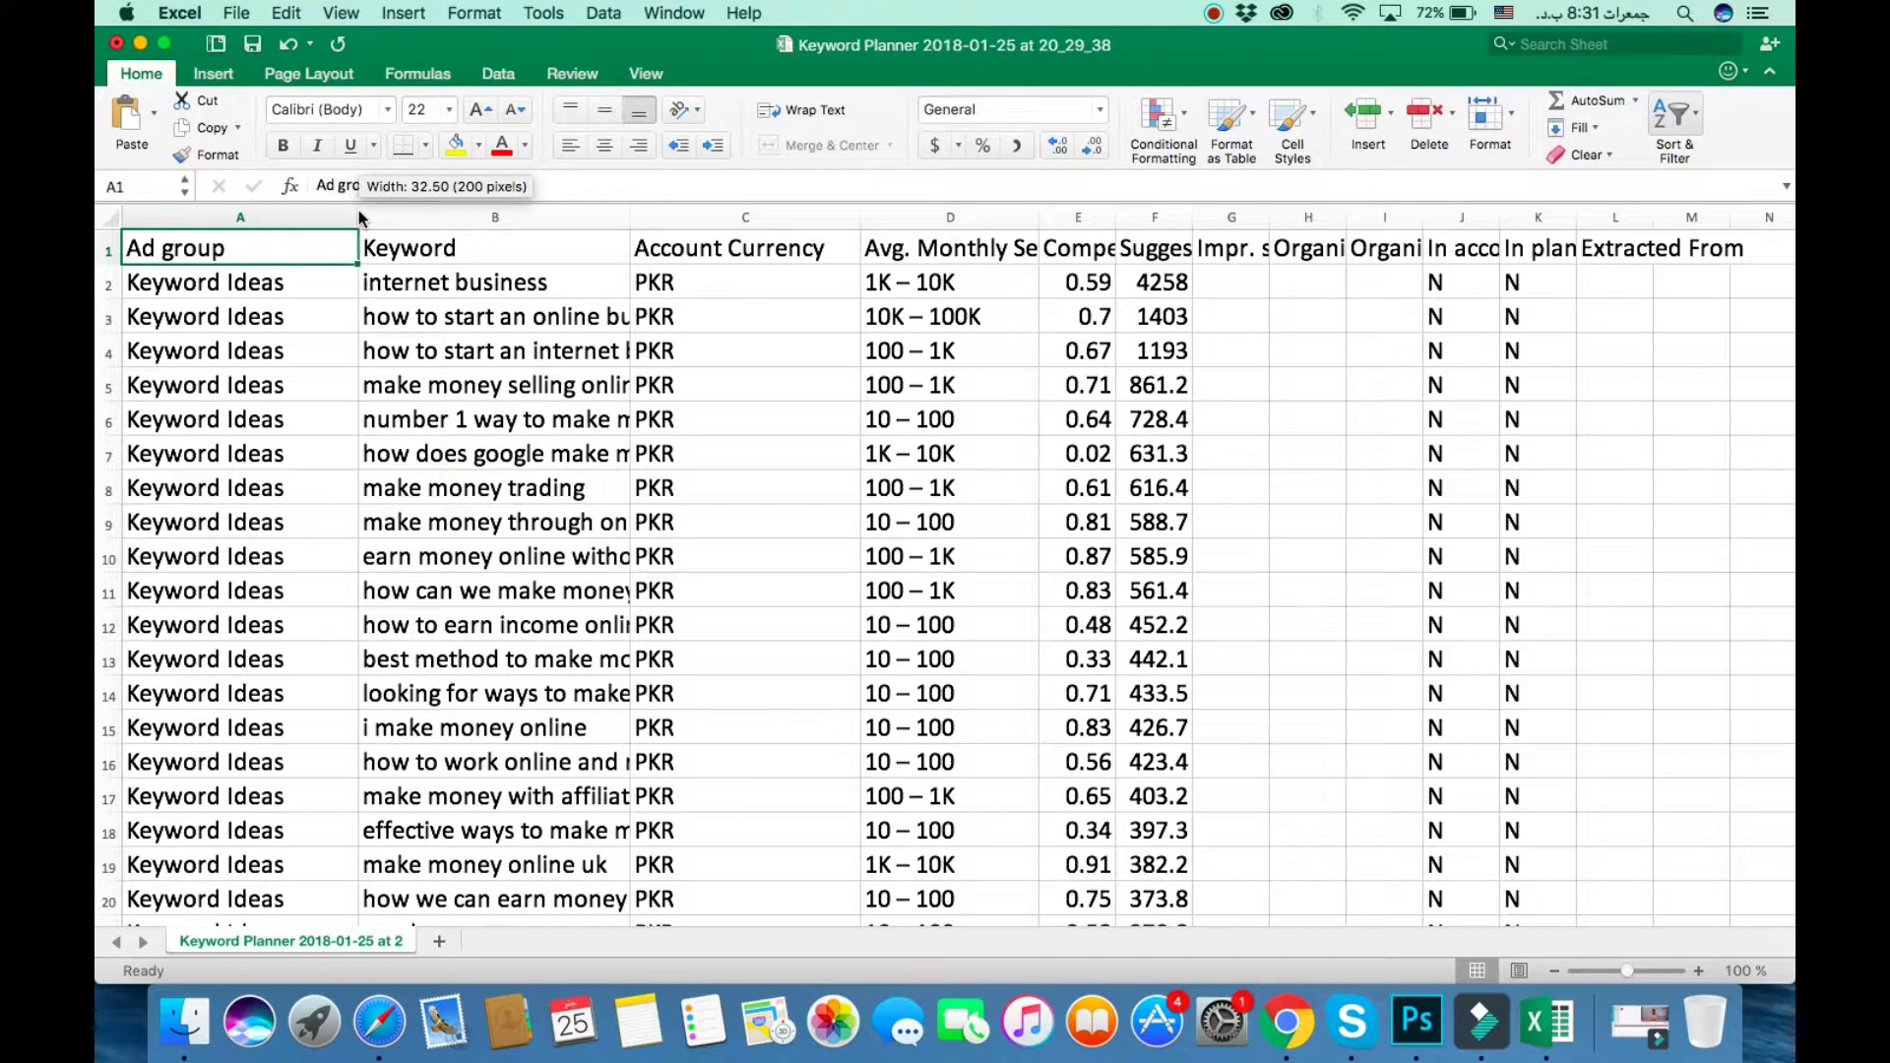
{"action": "left_click_drag", "start_coordinate": [632, 222], "coordinate": [824, 223]}
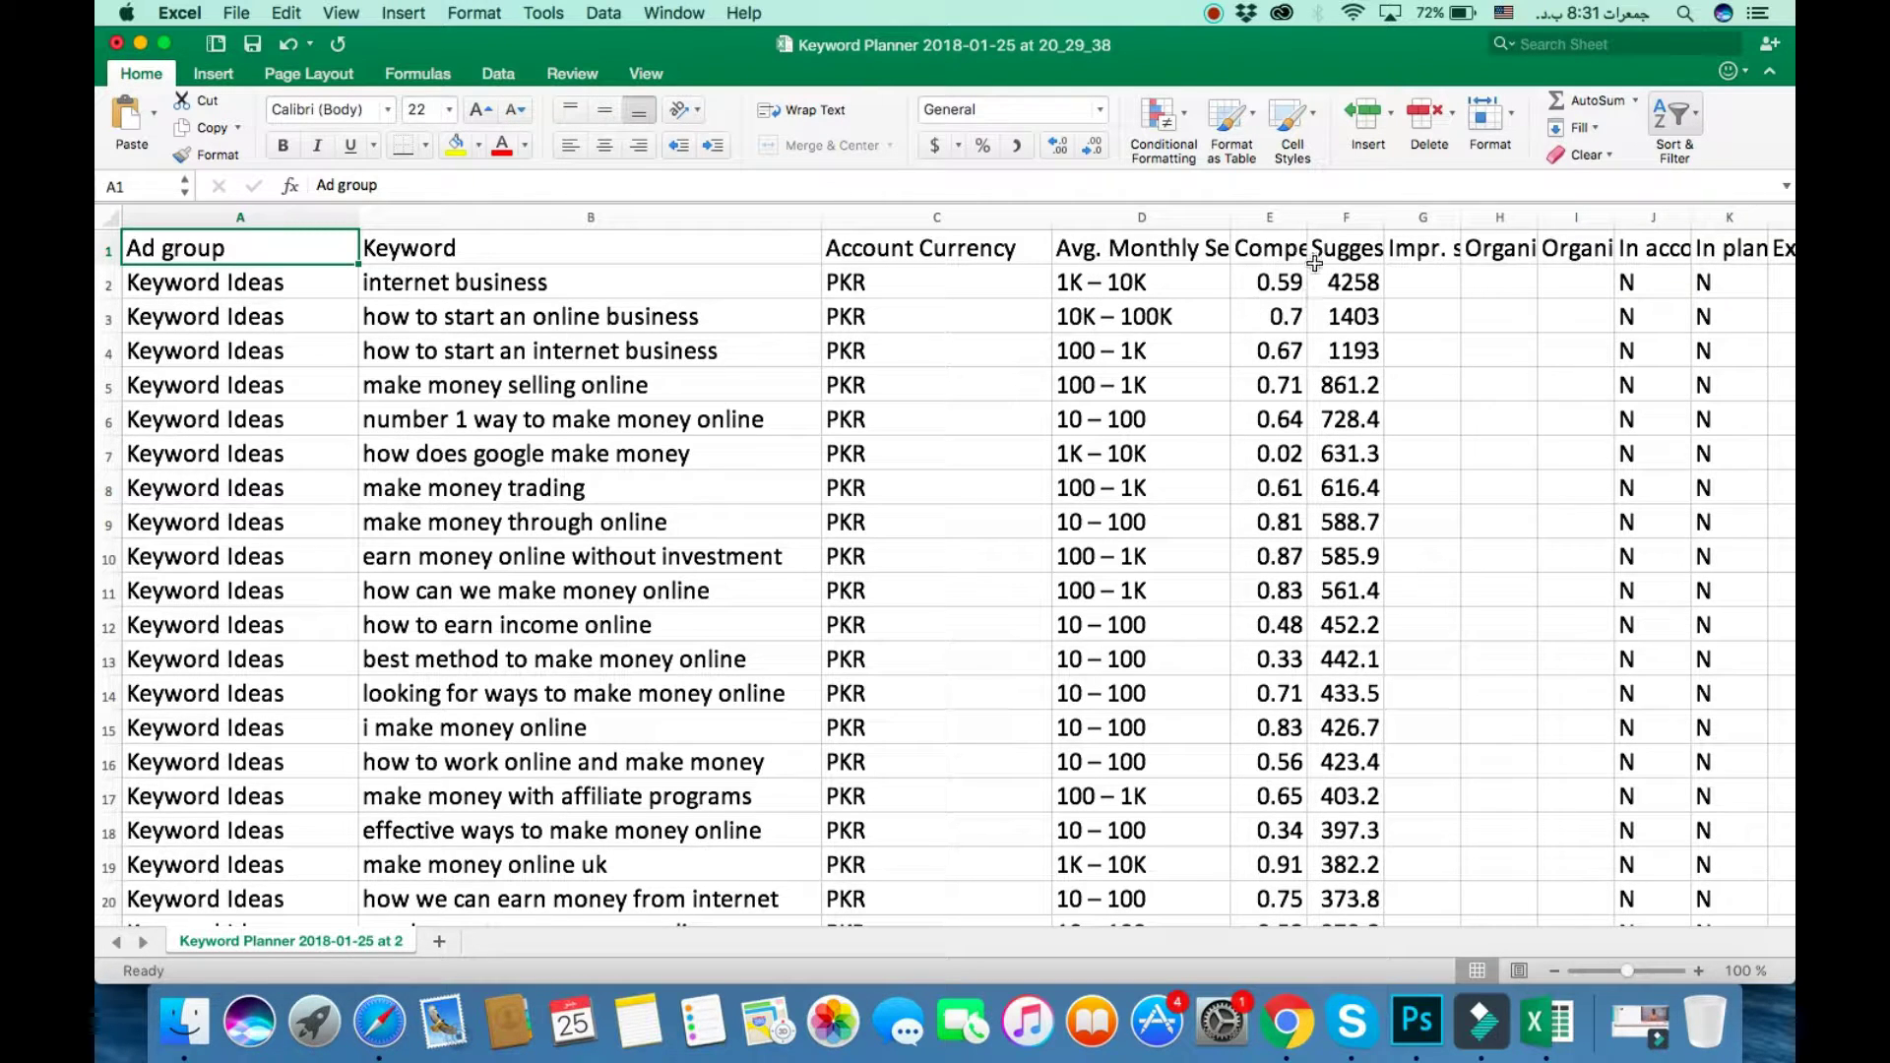
Step: Widen the Competition and Suggested bid columns until the bid values show both decimals
{"action": "left_click_drag", "start_coordinate": [1314, 224], "coordinate": [1501, 223]}
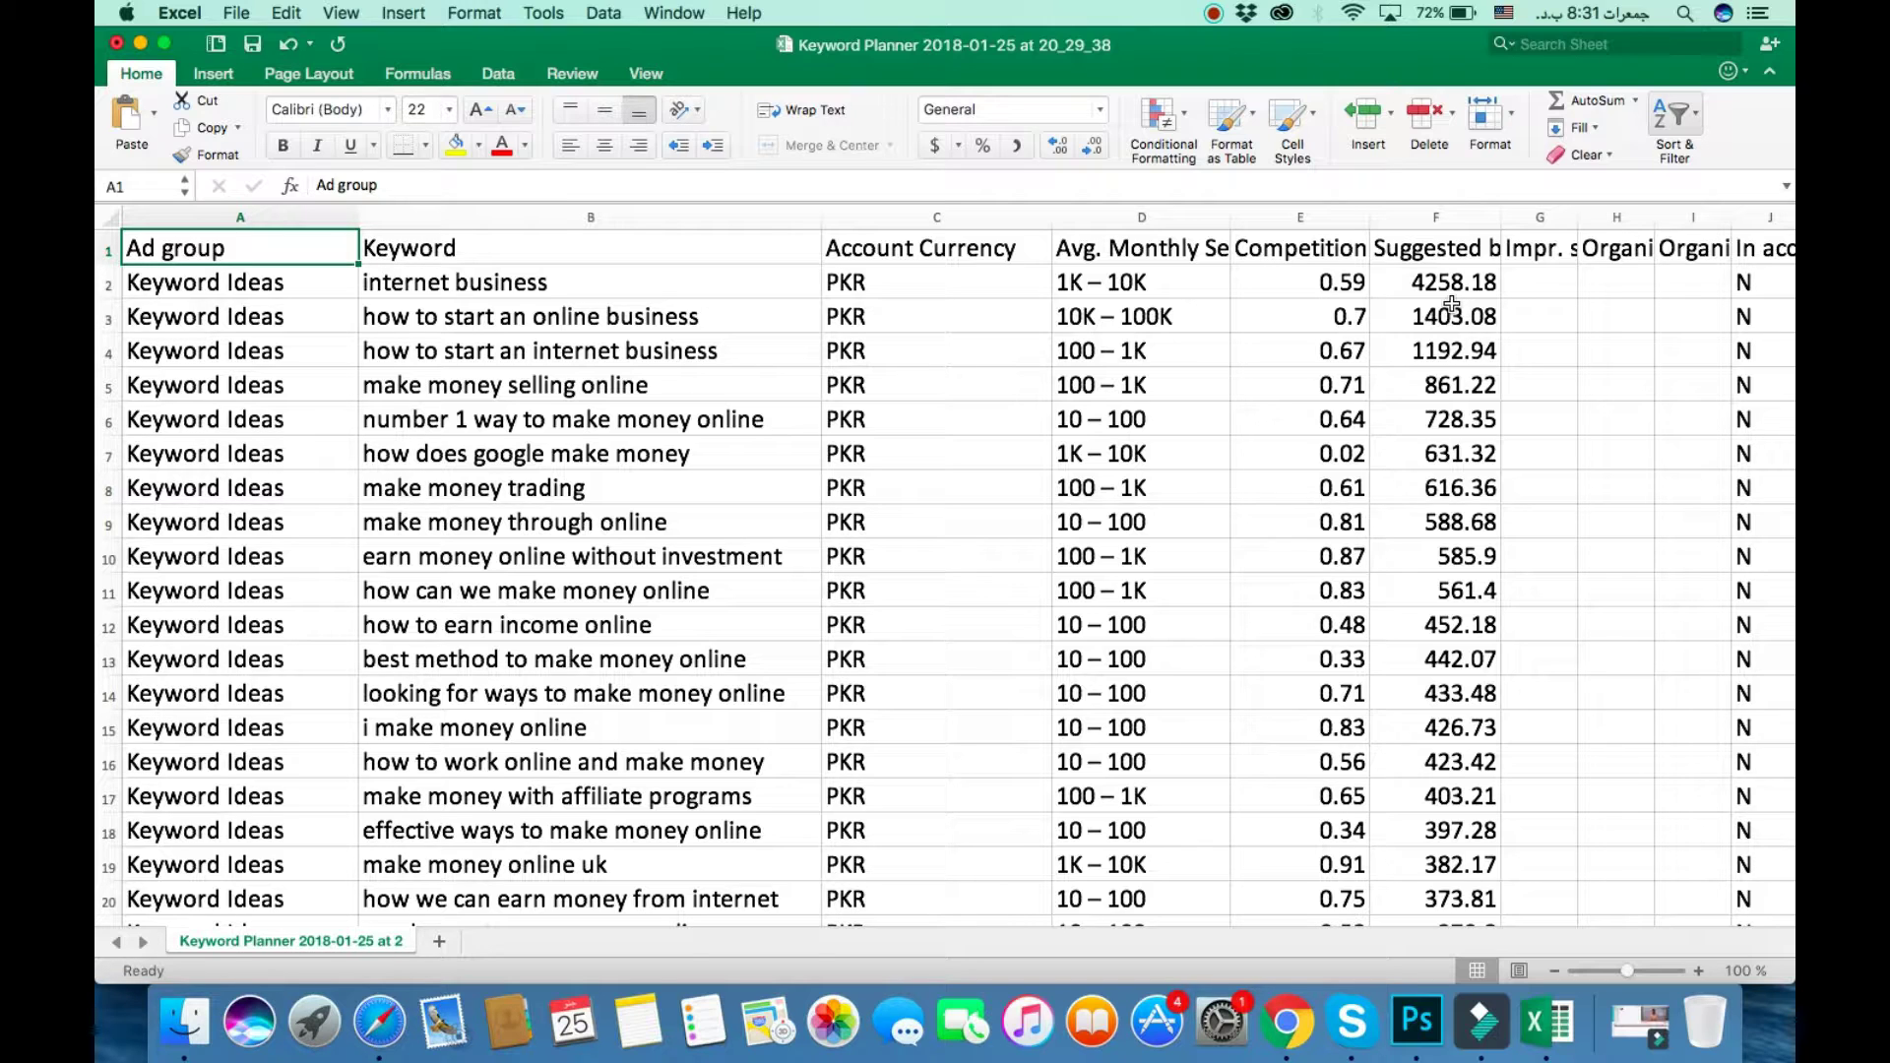
Step: Compare the monthly searches, competition and suggested bid of "internet business" with those of "how to start an online business"
{"action": "left_click", "coordinate": [1441, 283]}
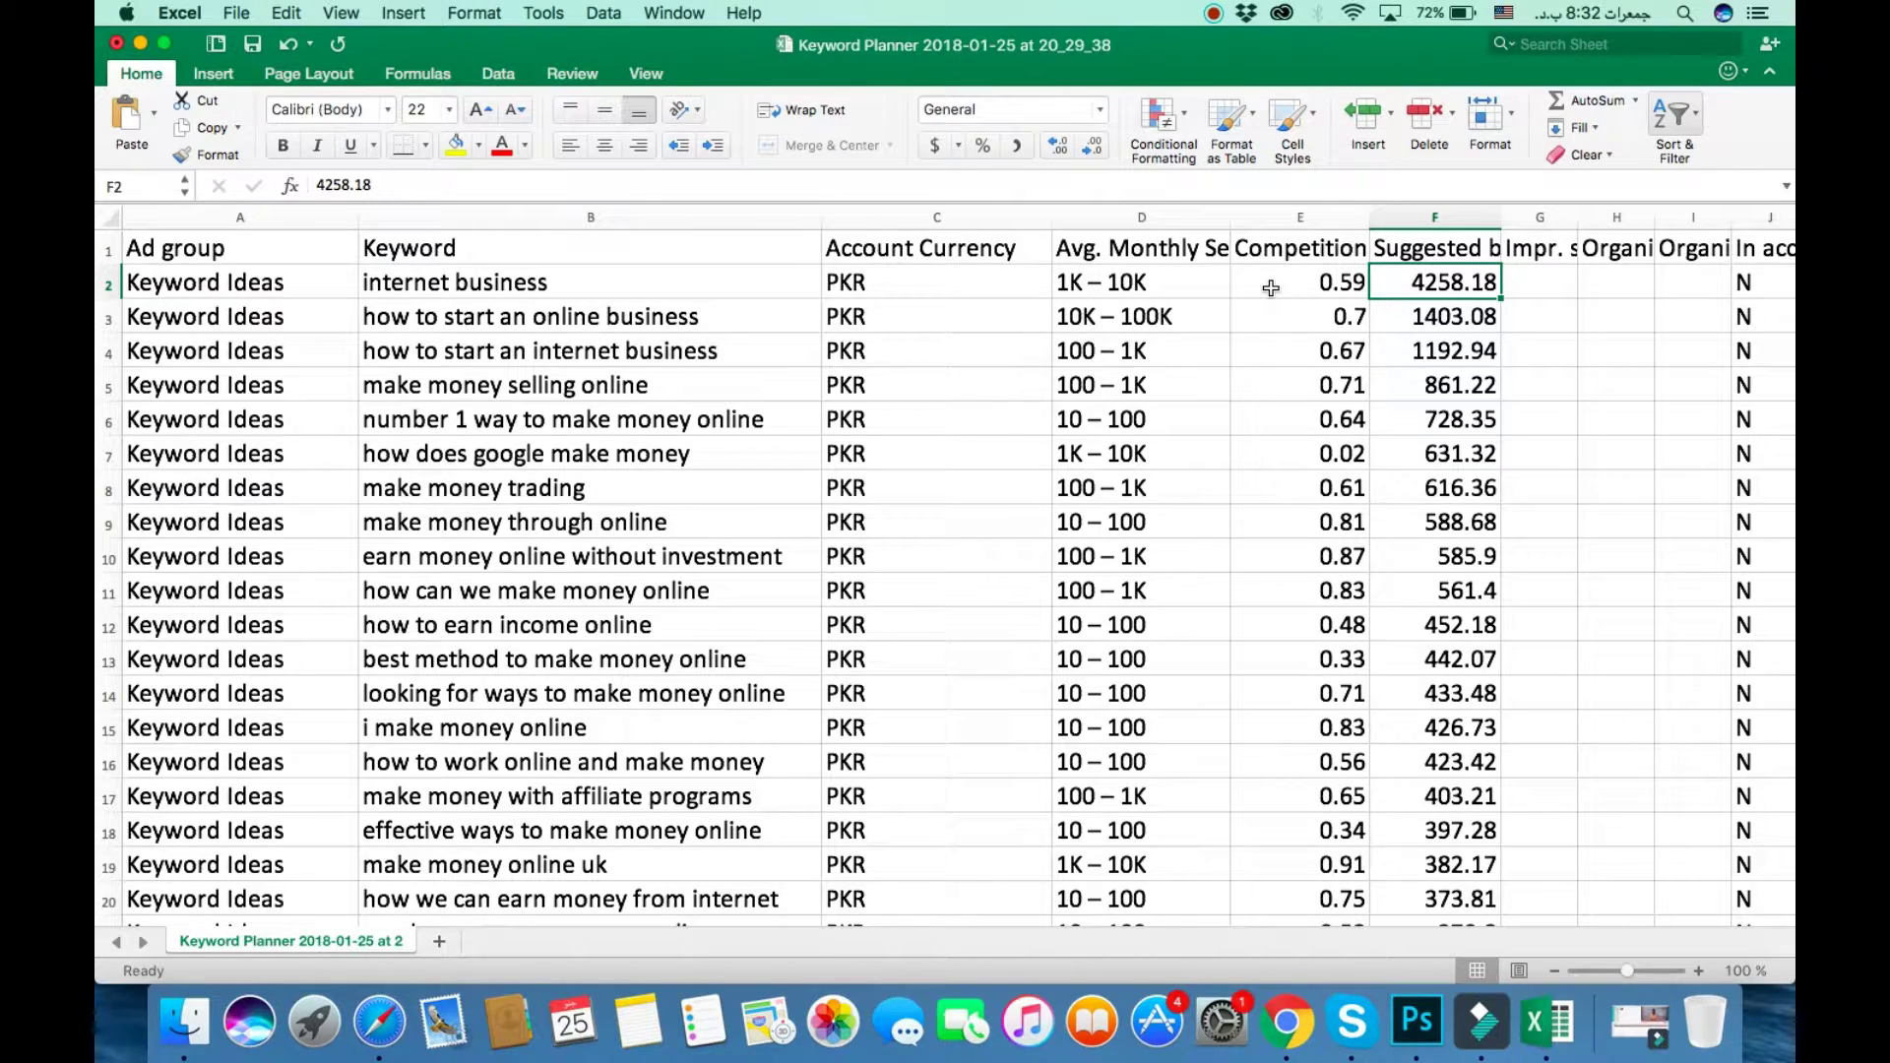
{"action": "left_click", "coordinate": [1350, 320]}
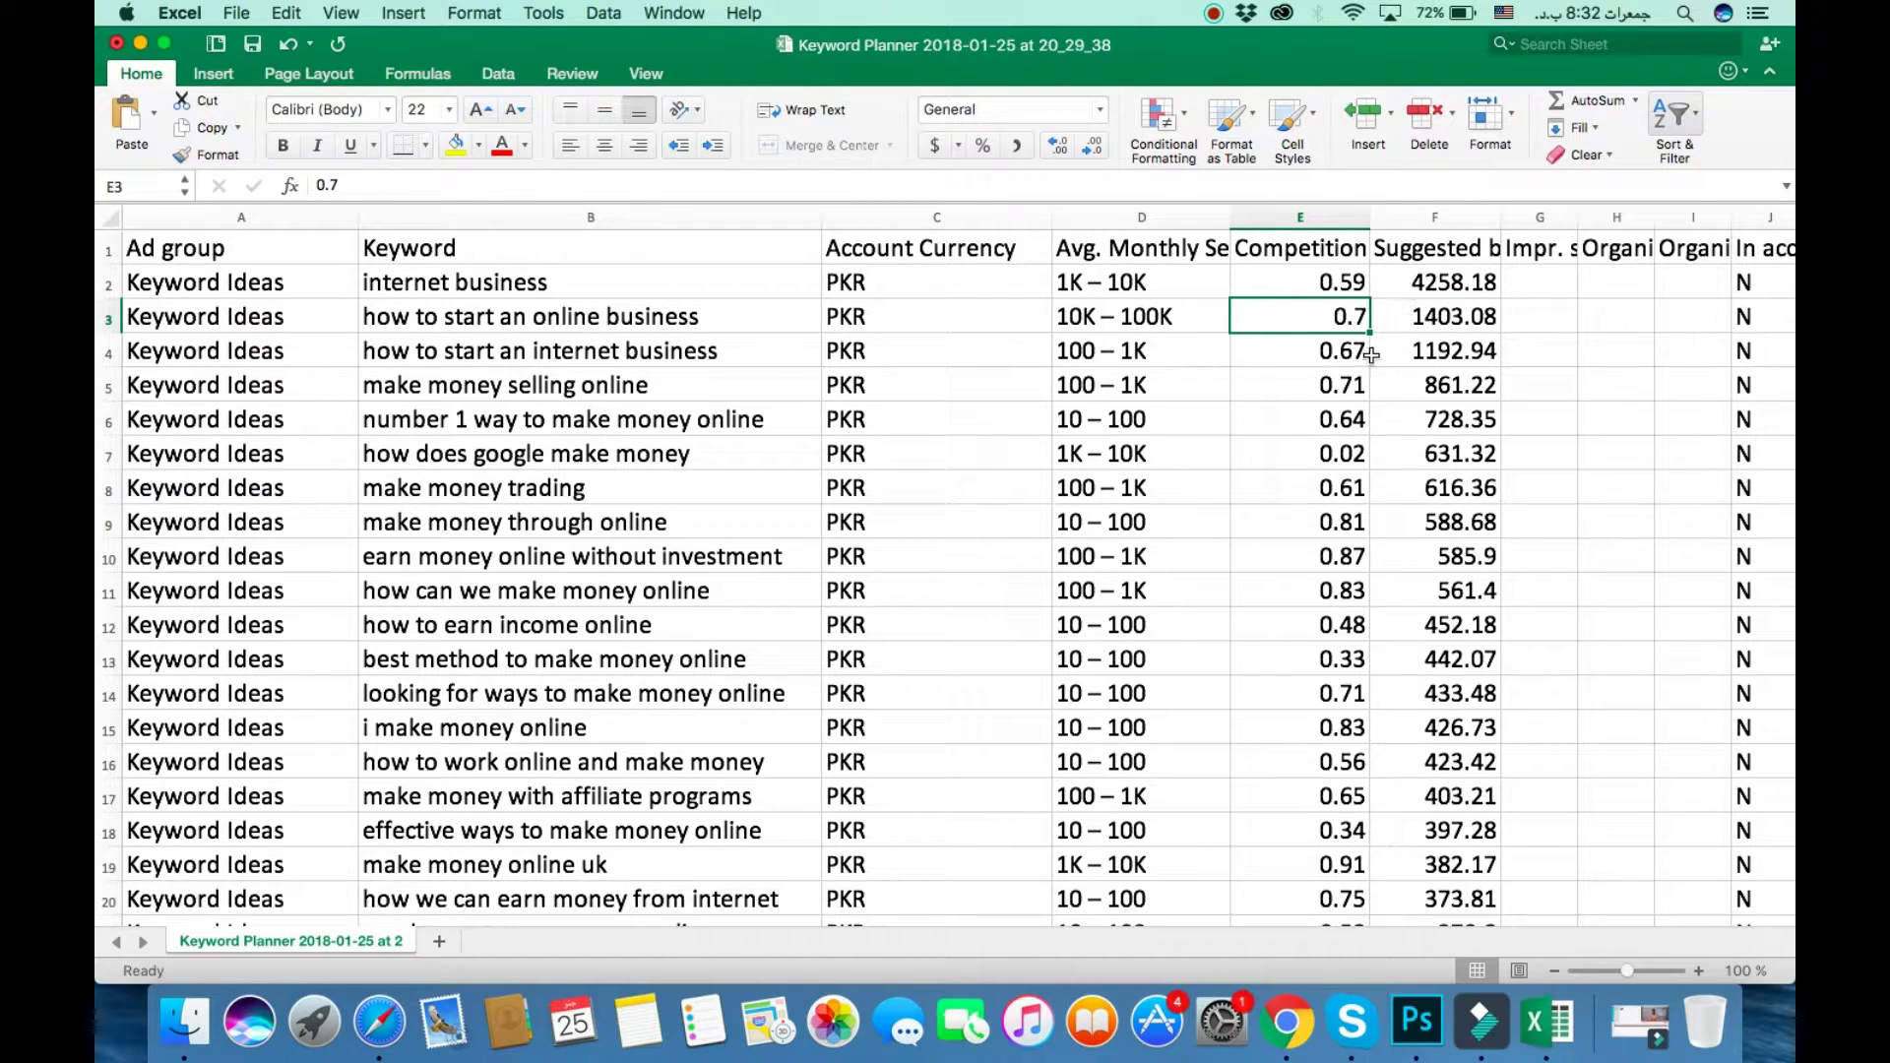
{"action": "left_click", "coordinate": [1455, 324]}
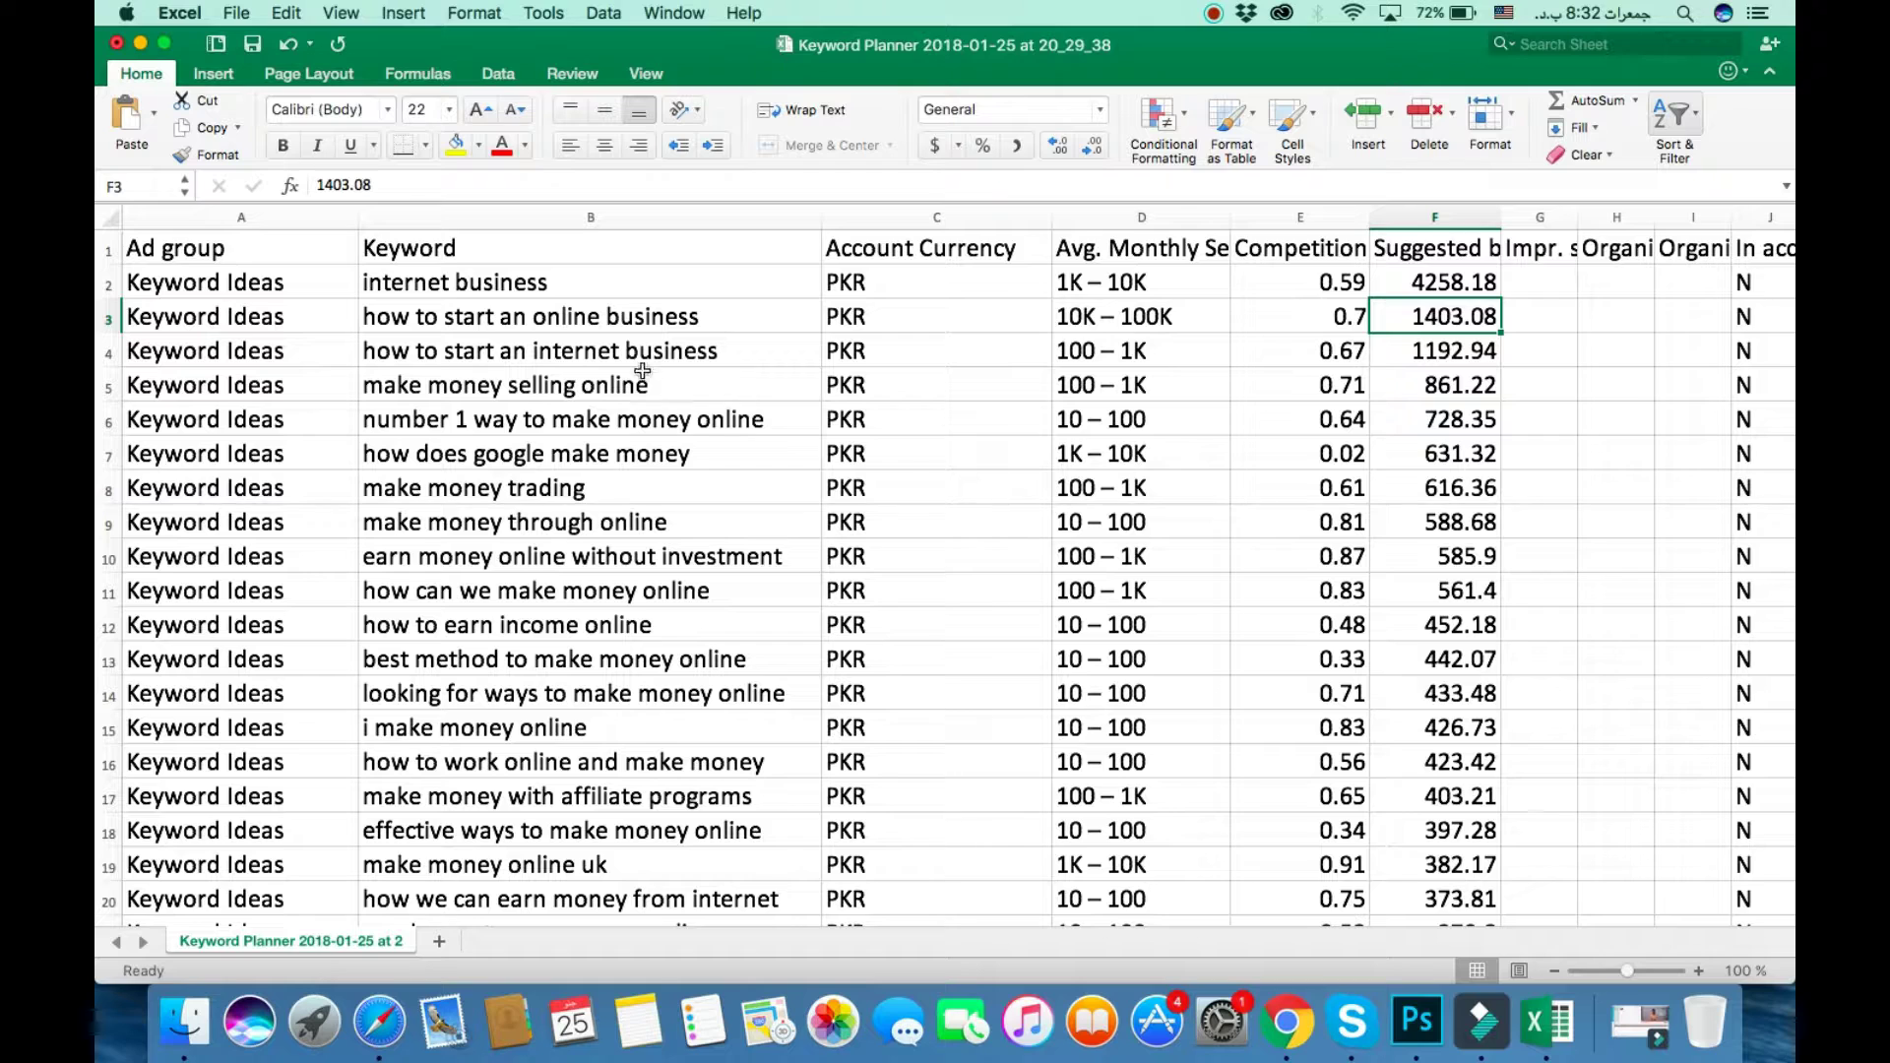
{"action": "left_click", "coordinate": [1095, 321]}
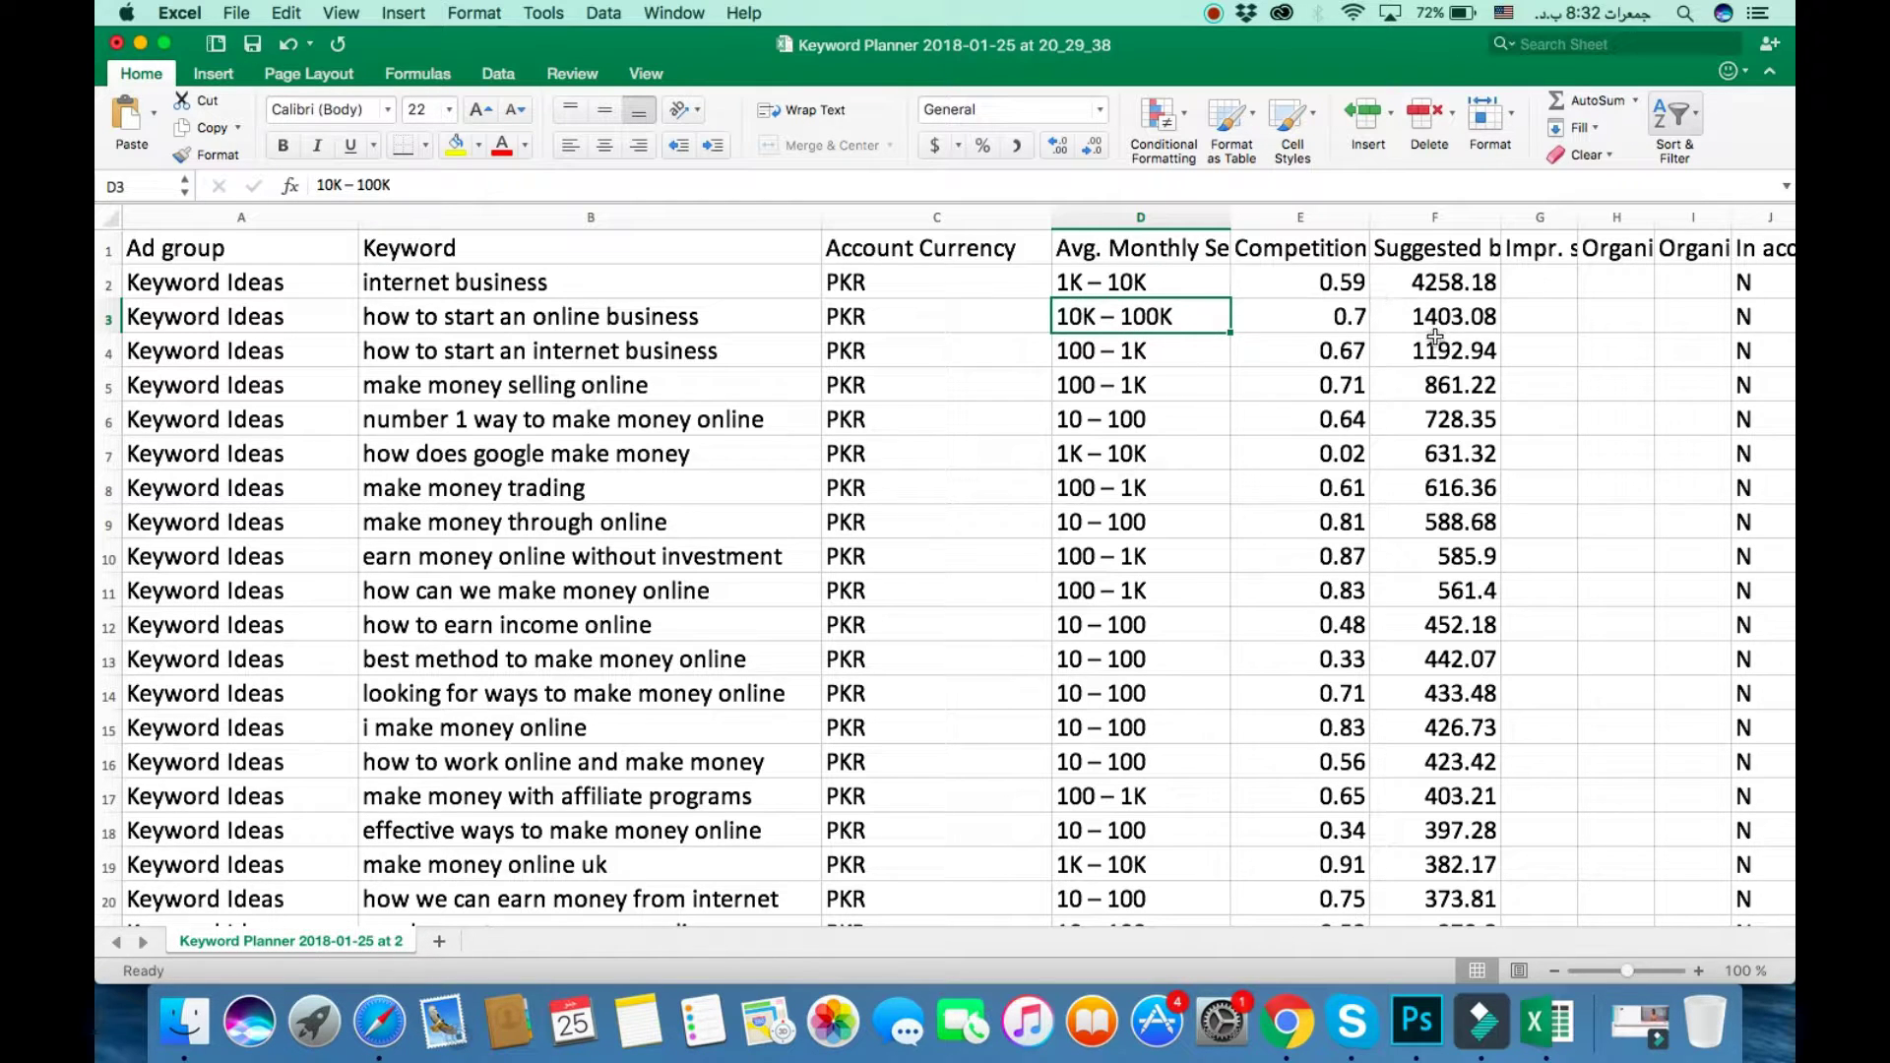
{"action": "left_click", "coordinate": [1352, 284]}
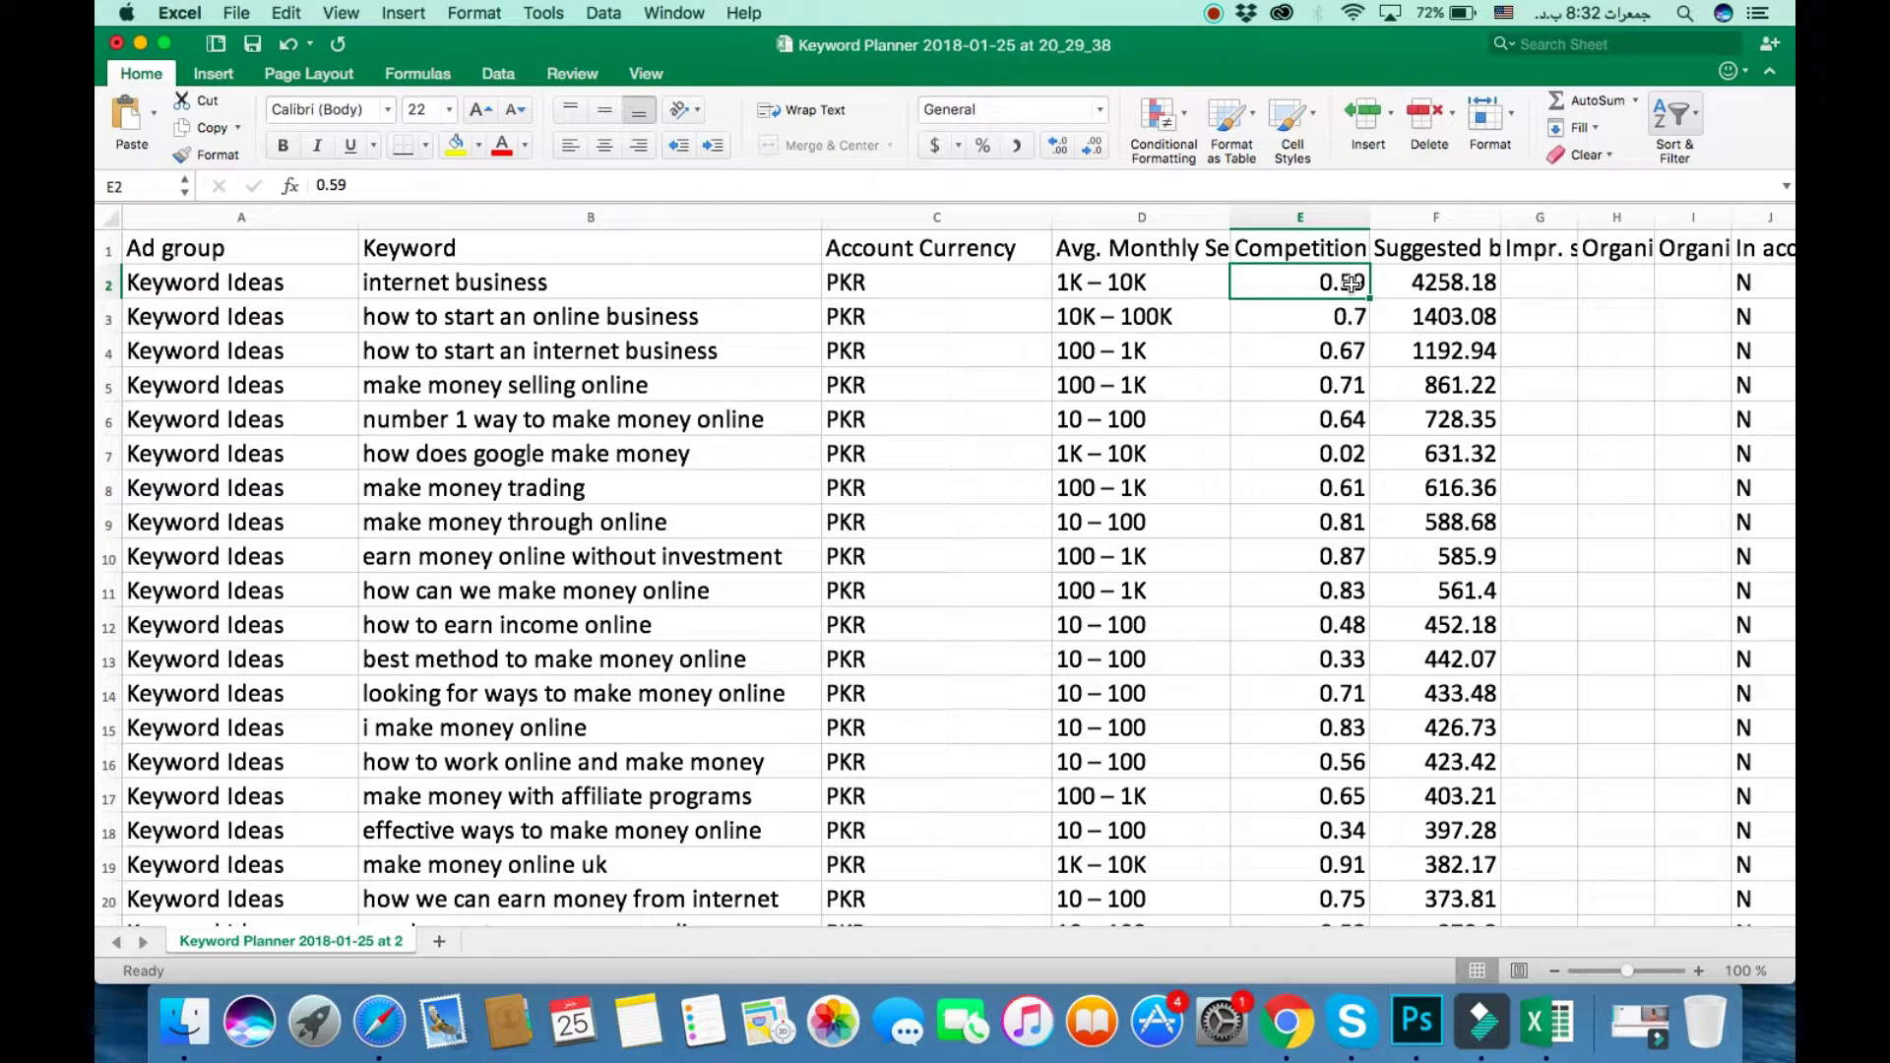
{"action": "left_click", "coordinate": [1152, 286]}
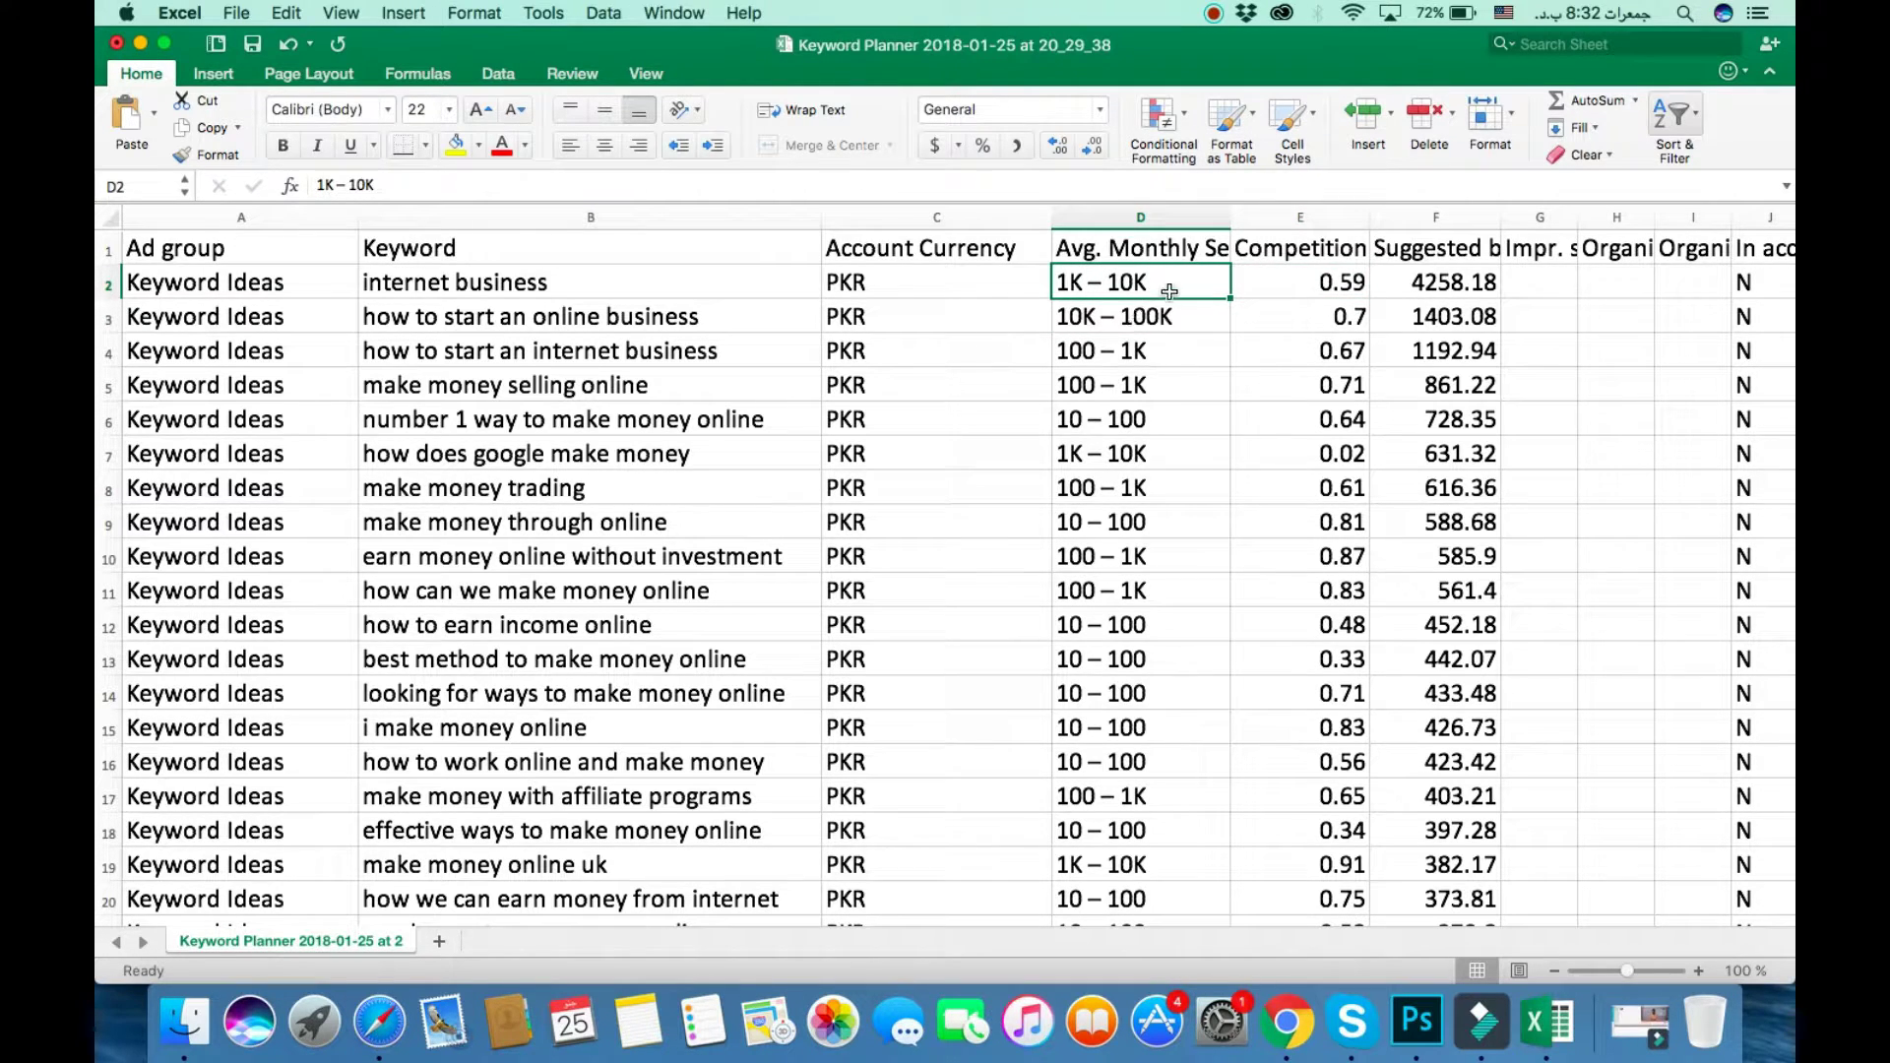
{"action": "left_click", "coordinate": [1121, 318]}
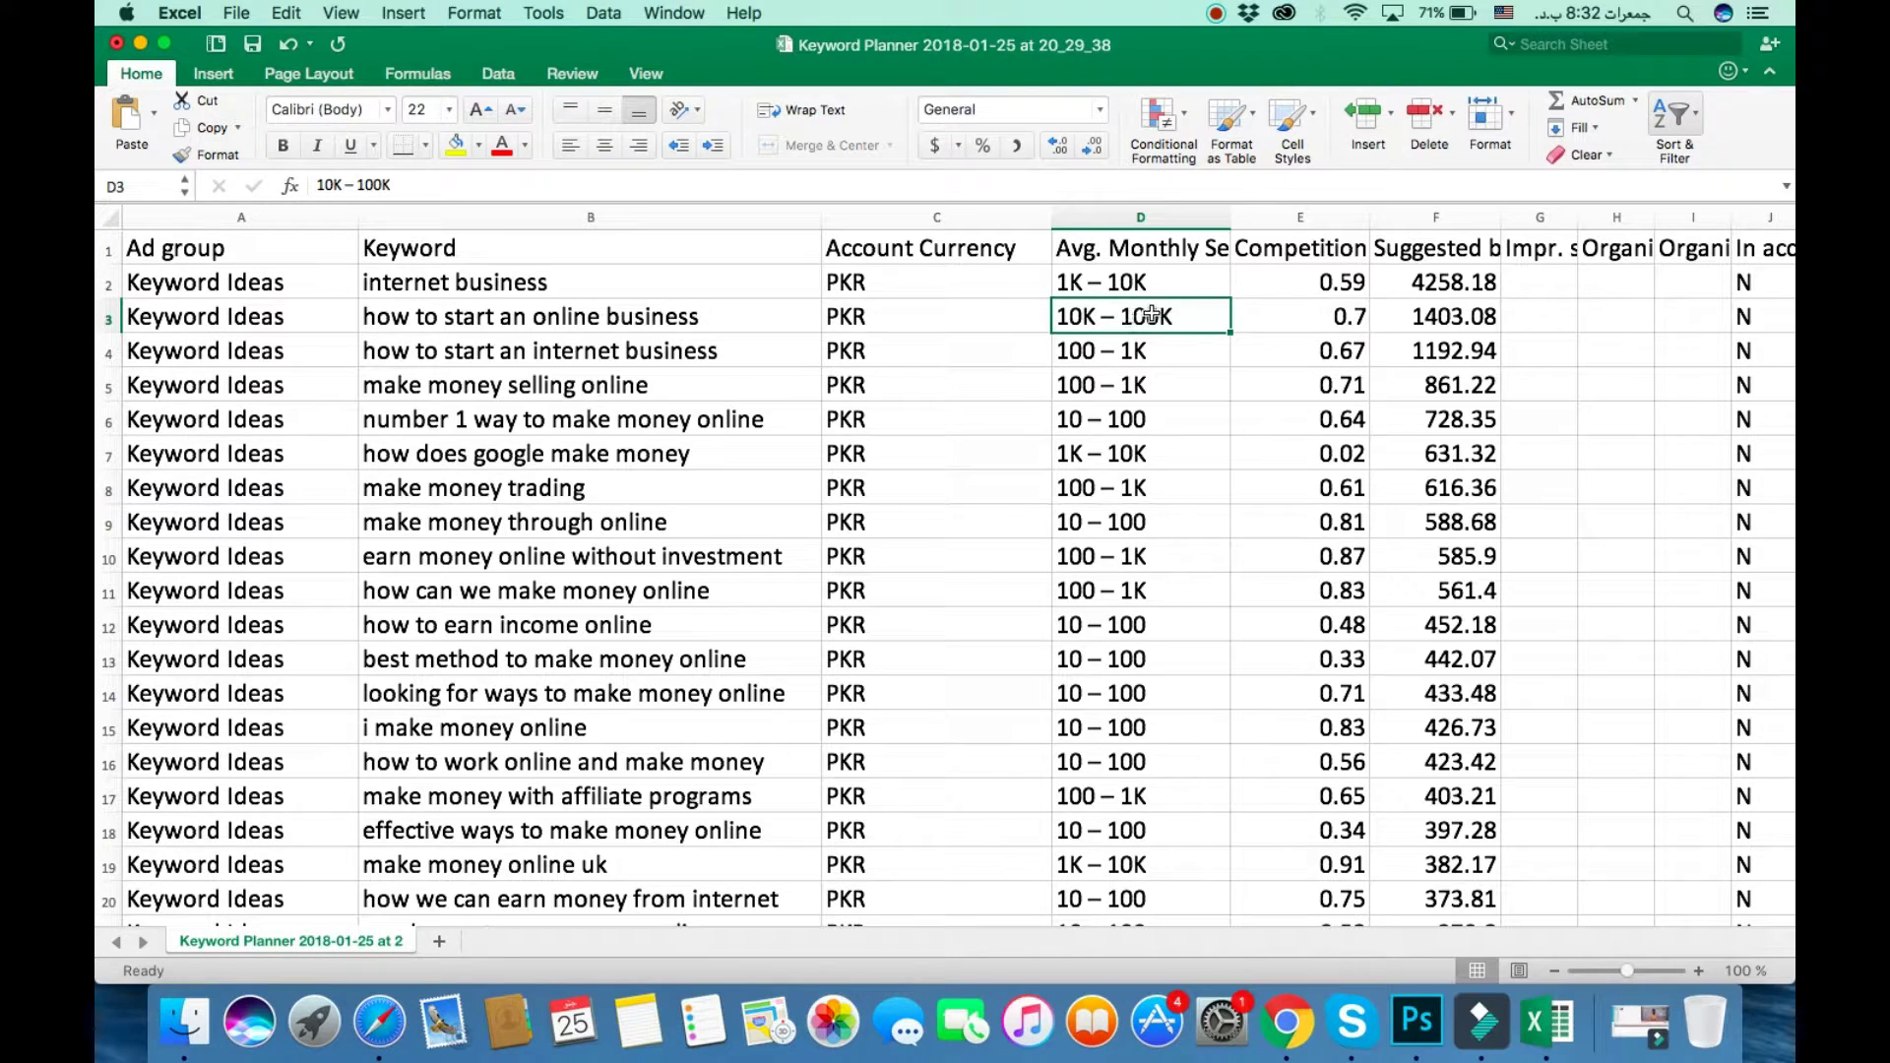
{"action": "left_click", "coordinate": [1351, 313]}
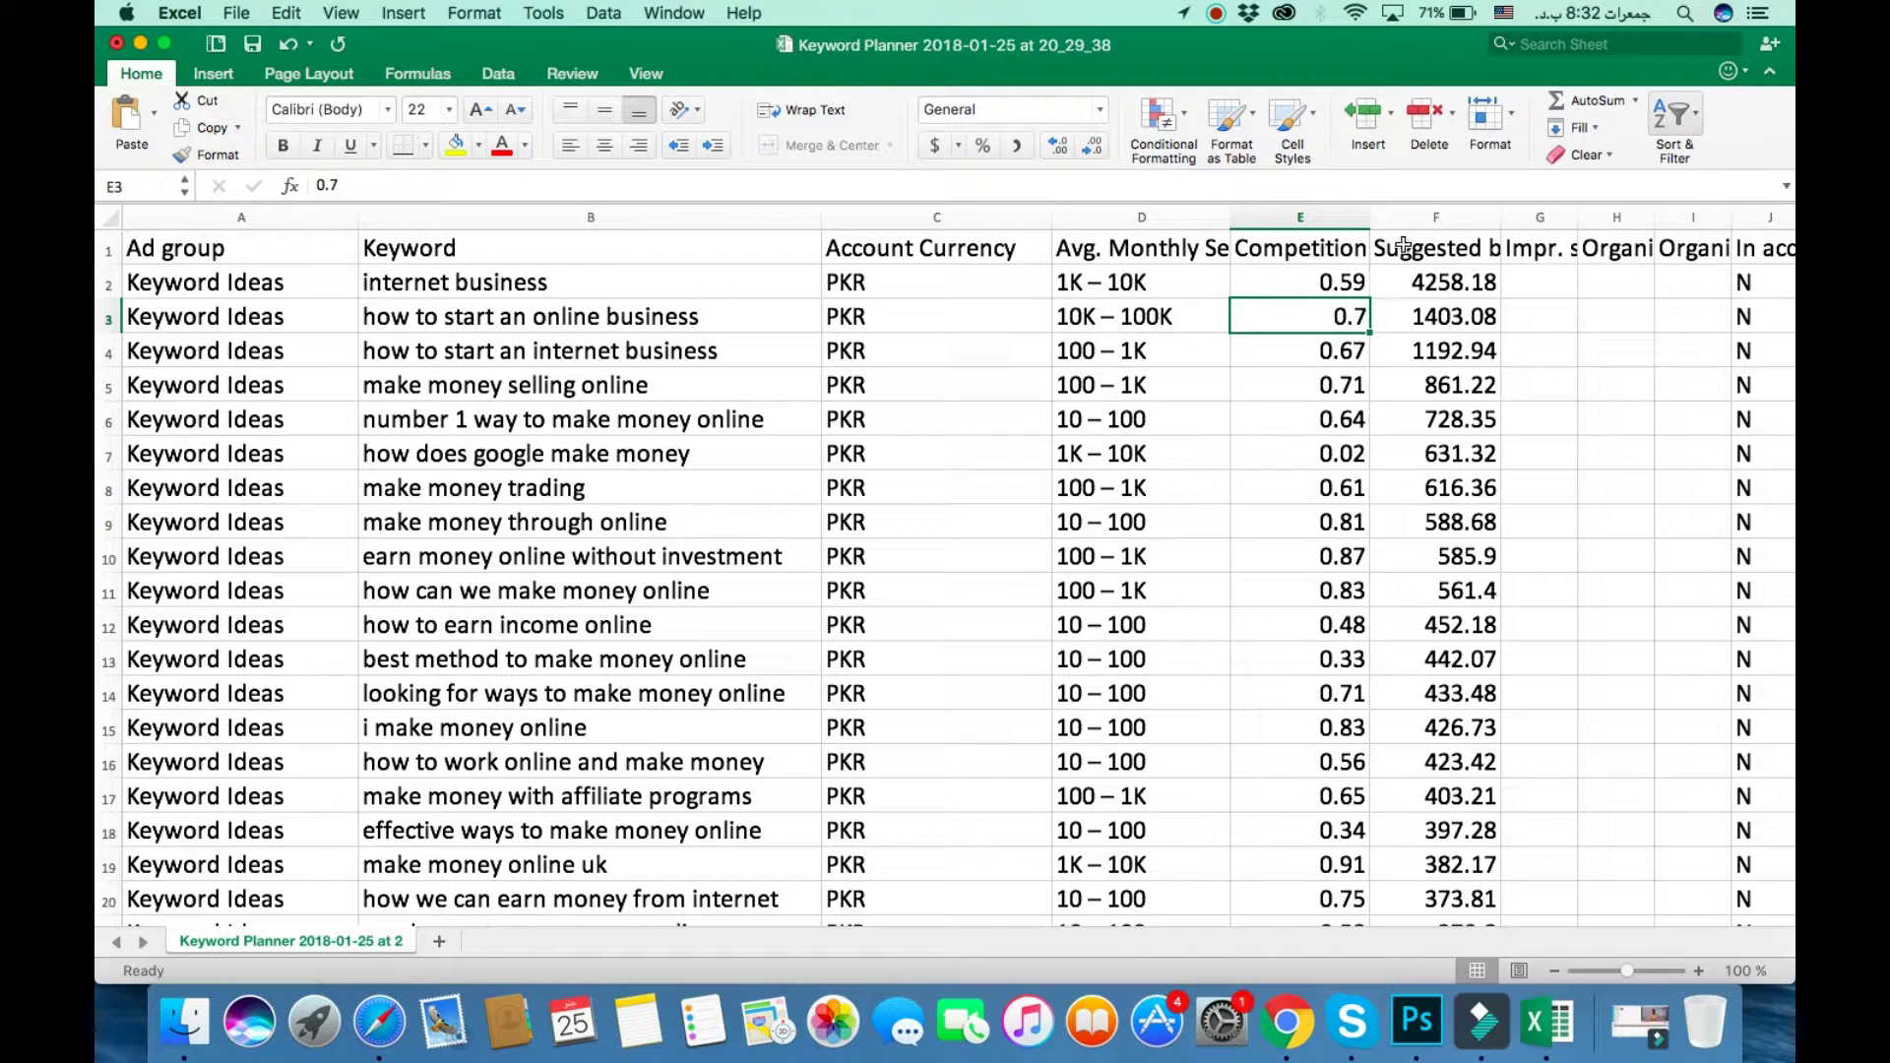
{"action": "left_click", "coordinate": [1455, 317]}
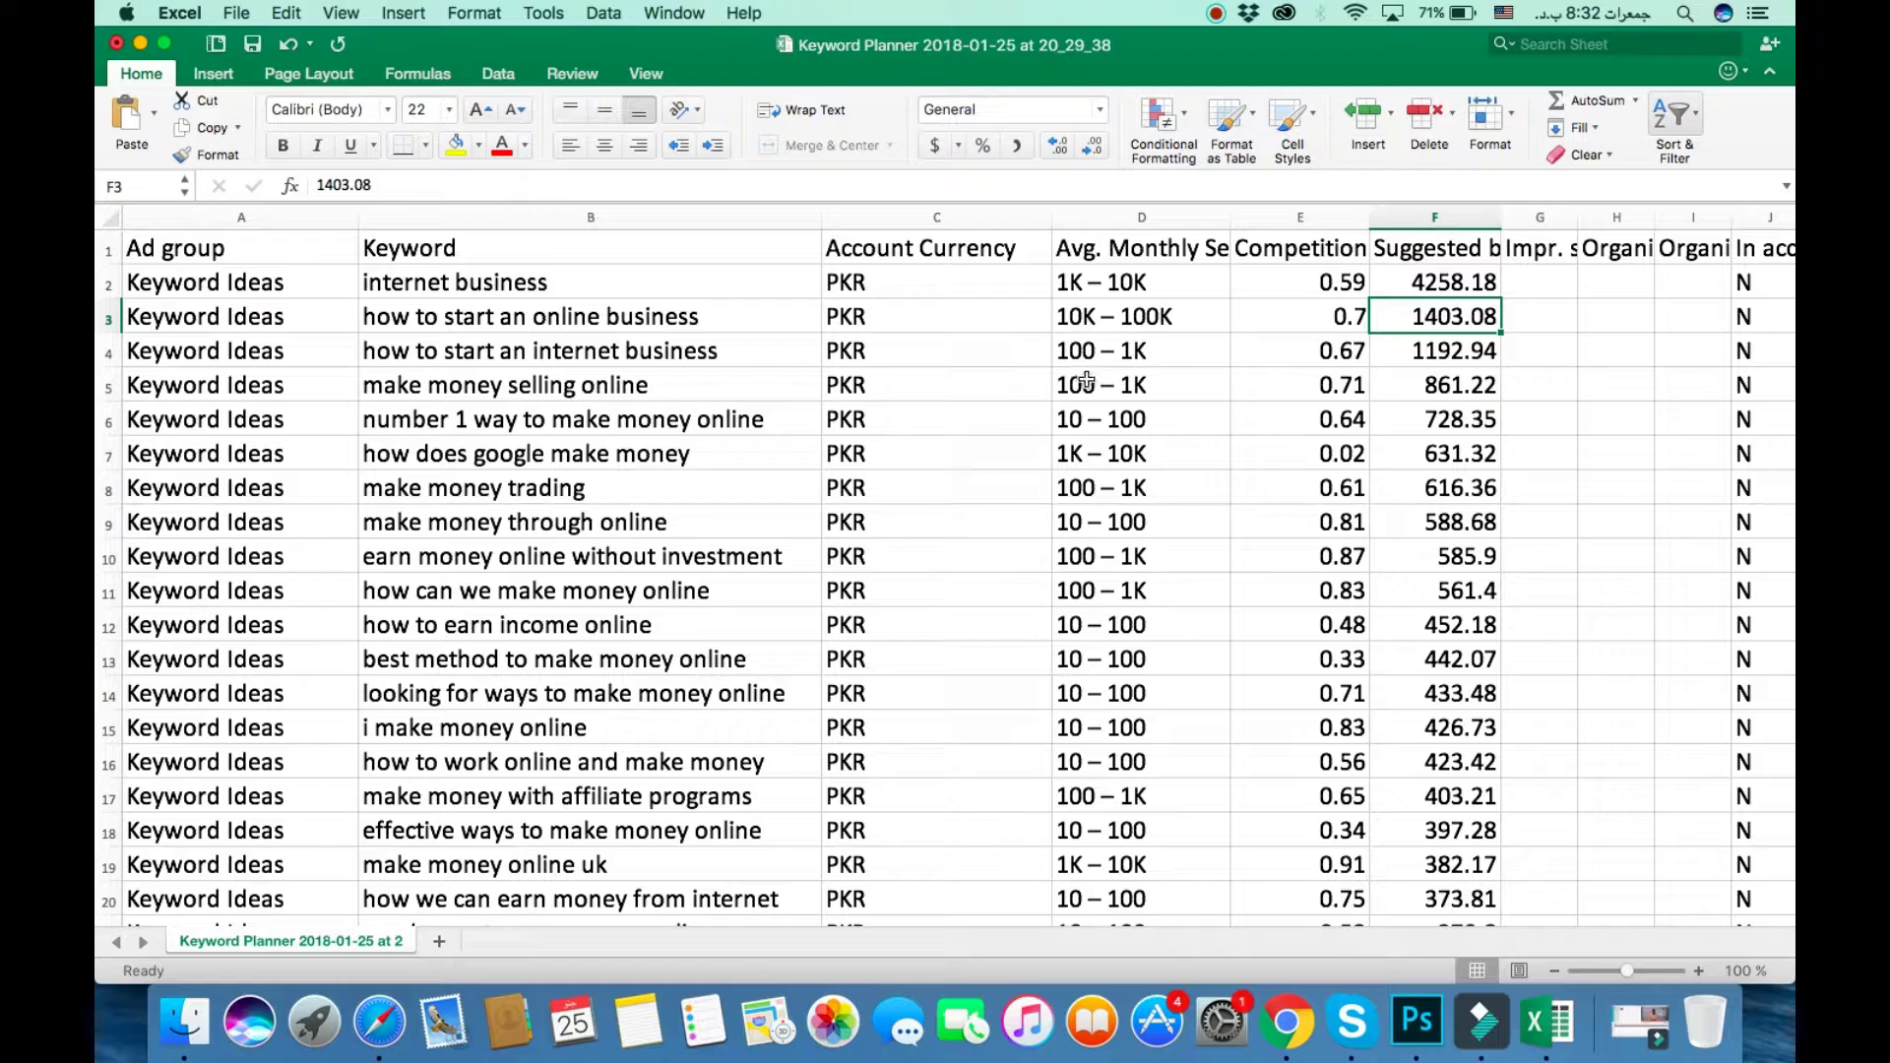
Step: Check the figures for "how to start an internet business" against "how to start an online business", selecting the latter's cells from Account Currency to Suggested bid
{"action": "left_click", "coordinate": [1103, 354]}
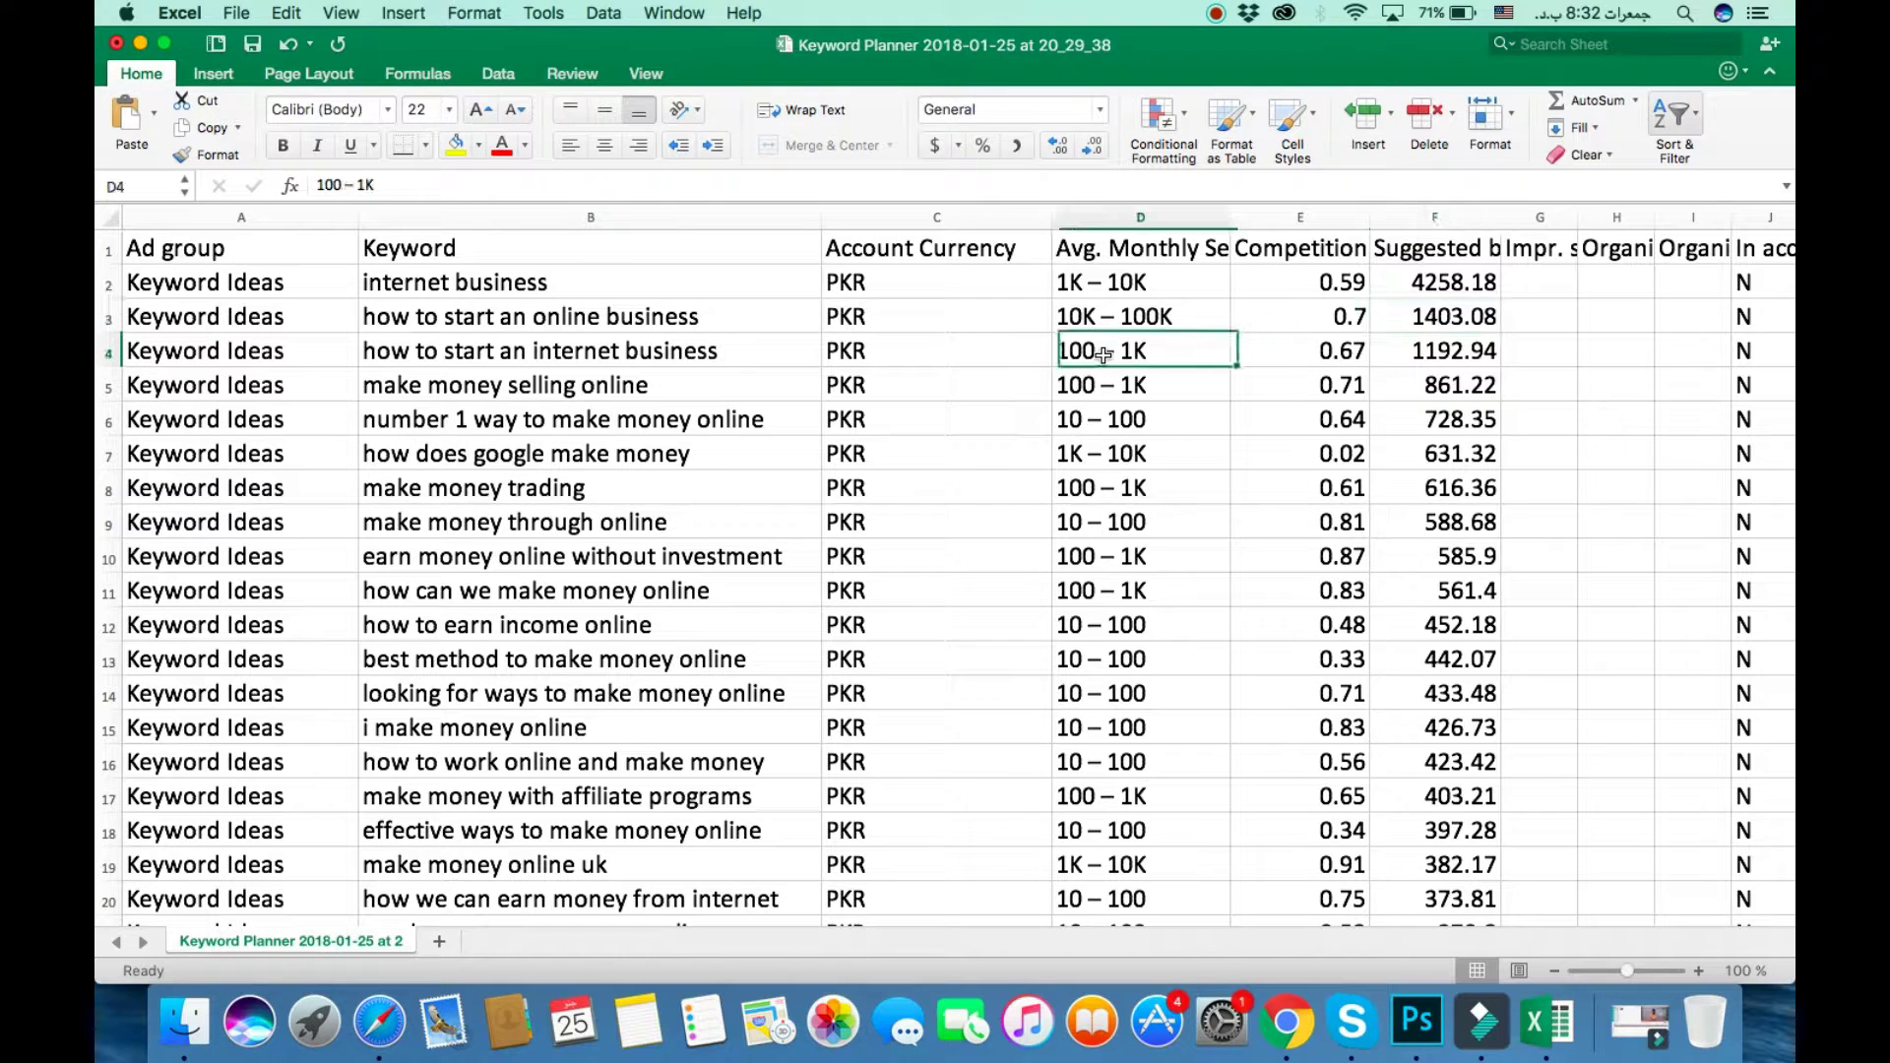
{"action": "left_click", "coordinate": [1348, 354]}
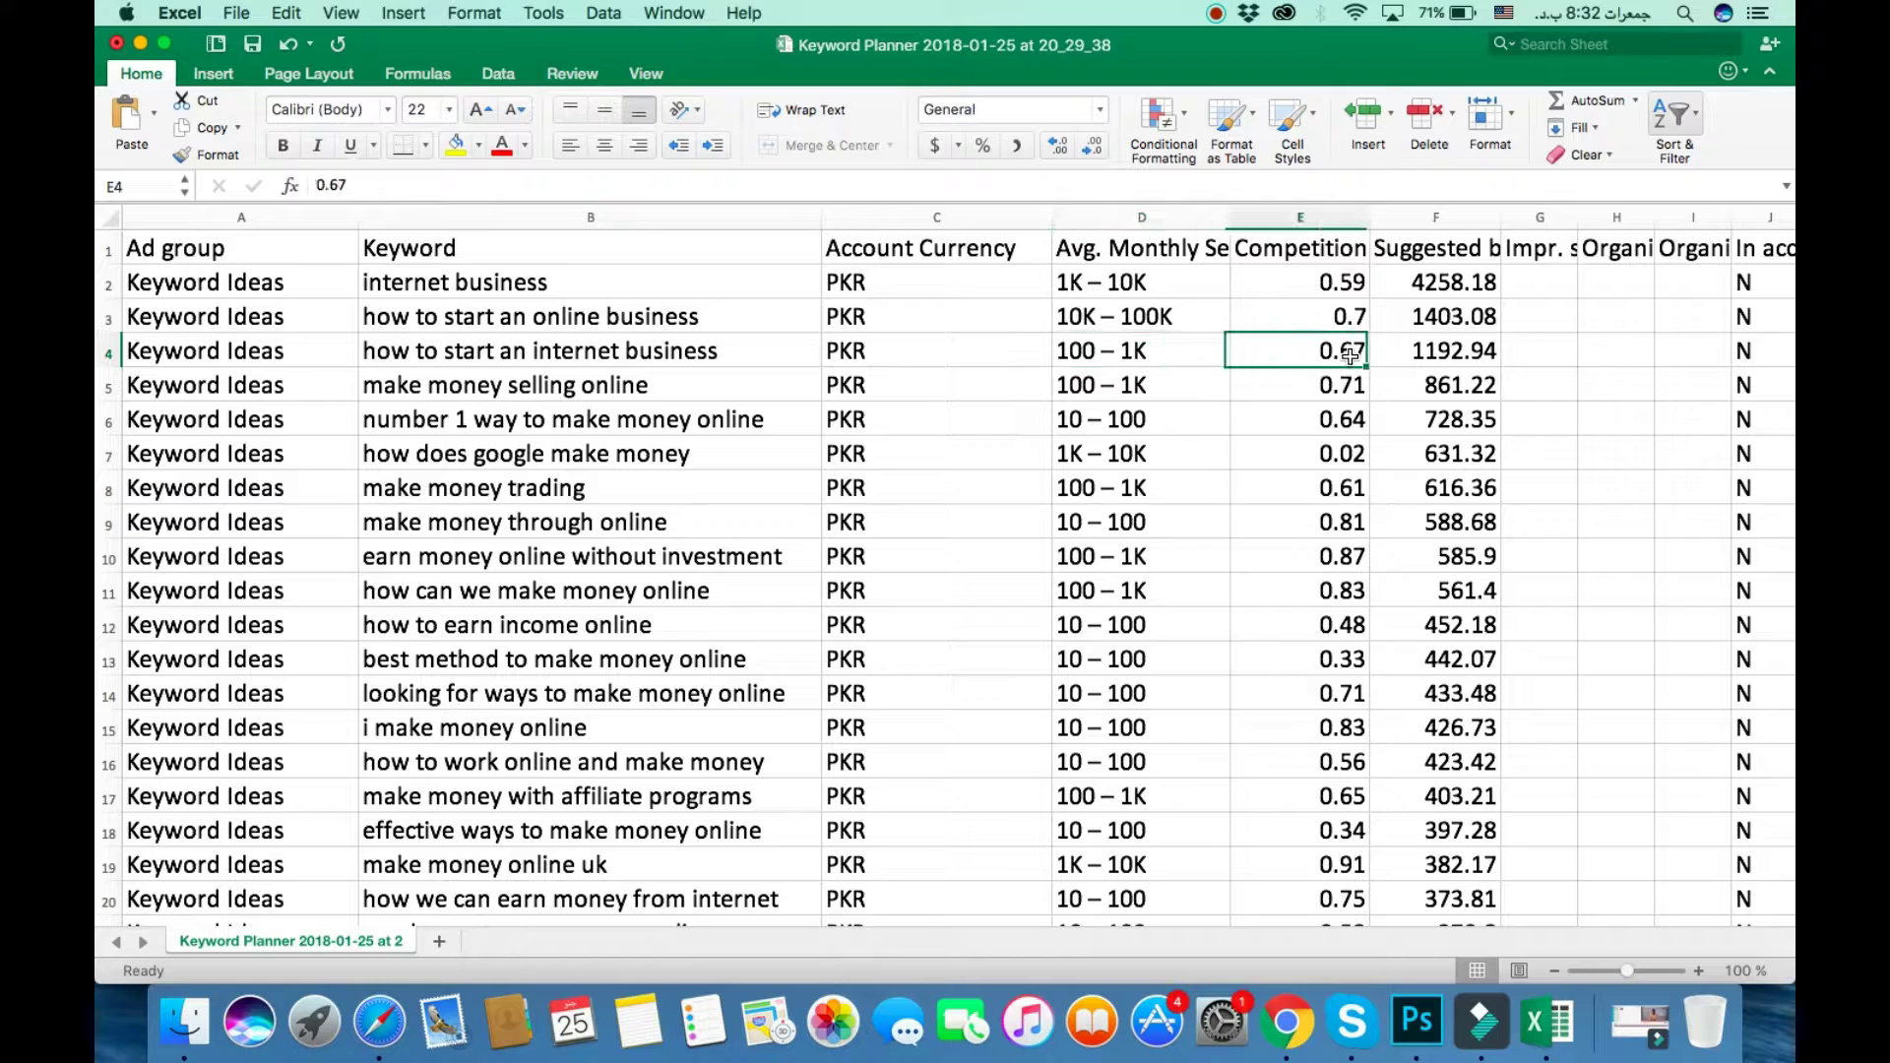
{"action": "left_click", "coordinate": [1470, 360]}
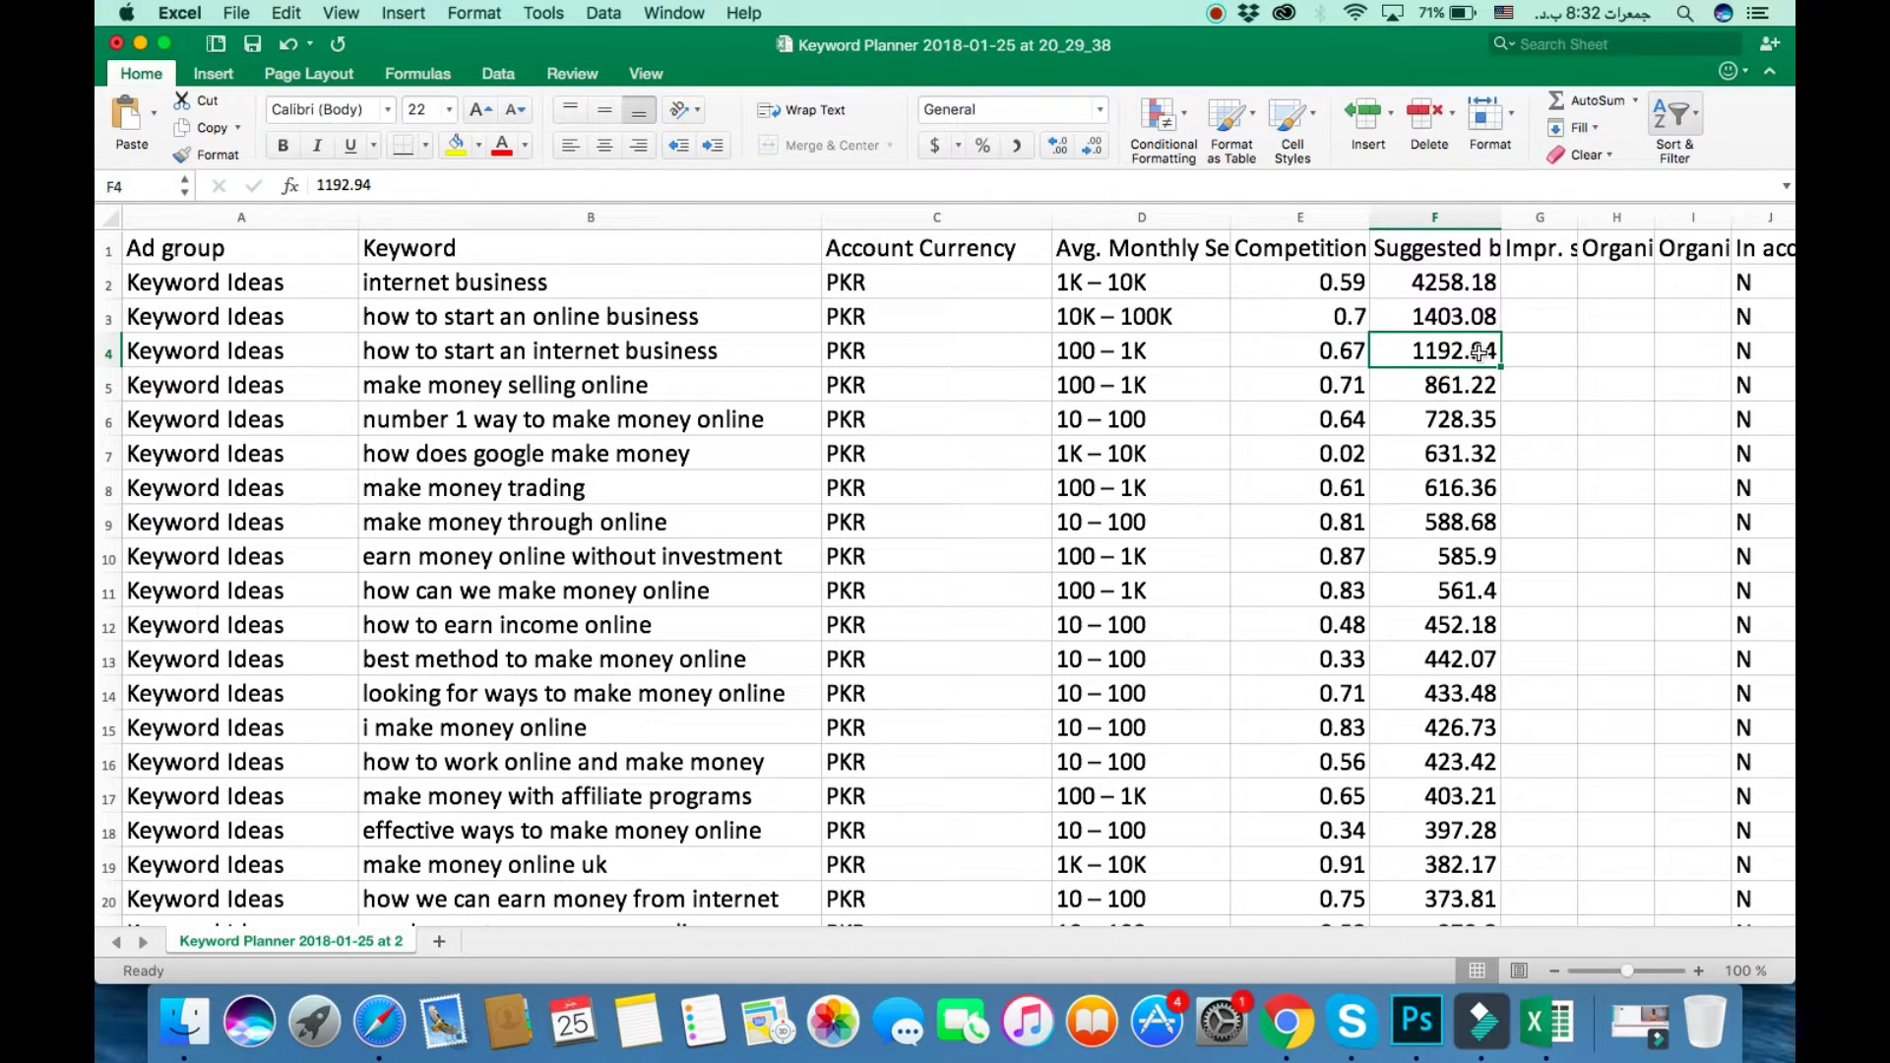
{"action": "left_click", "coordinate": [1452, 320]}
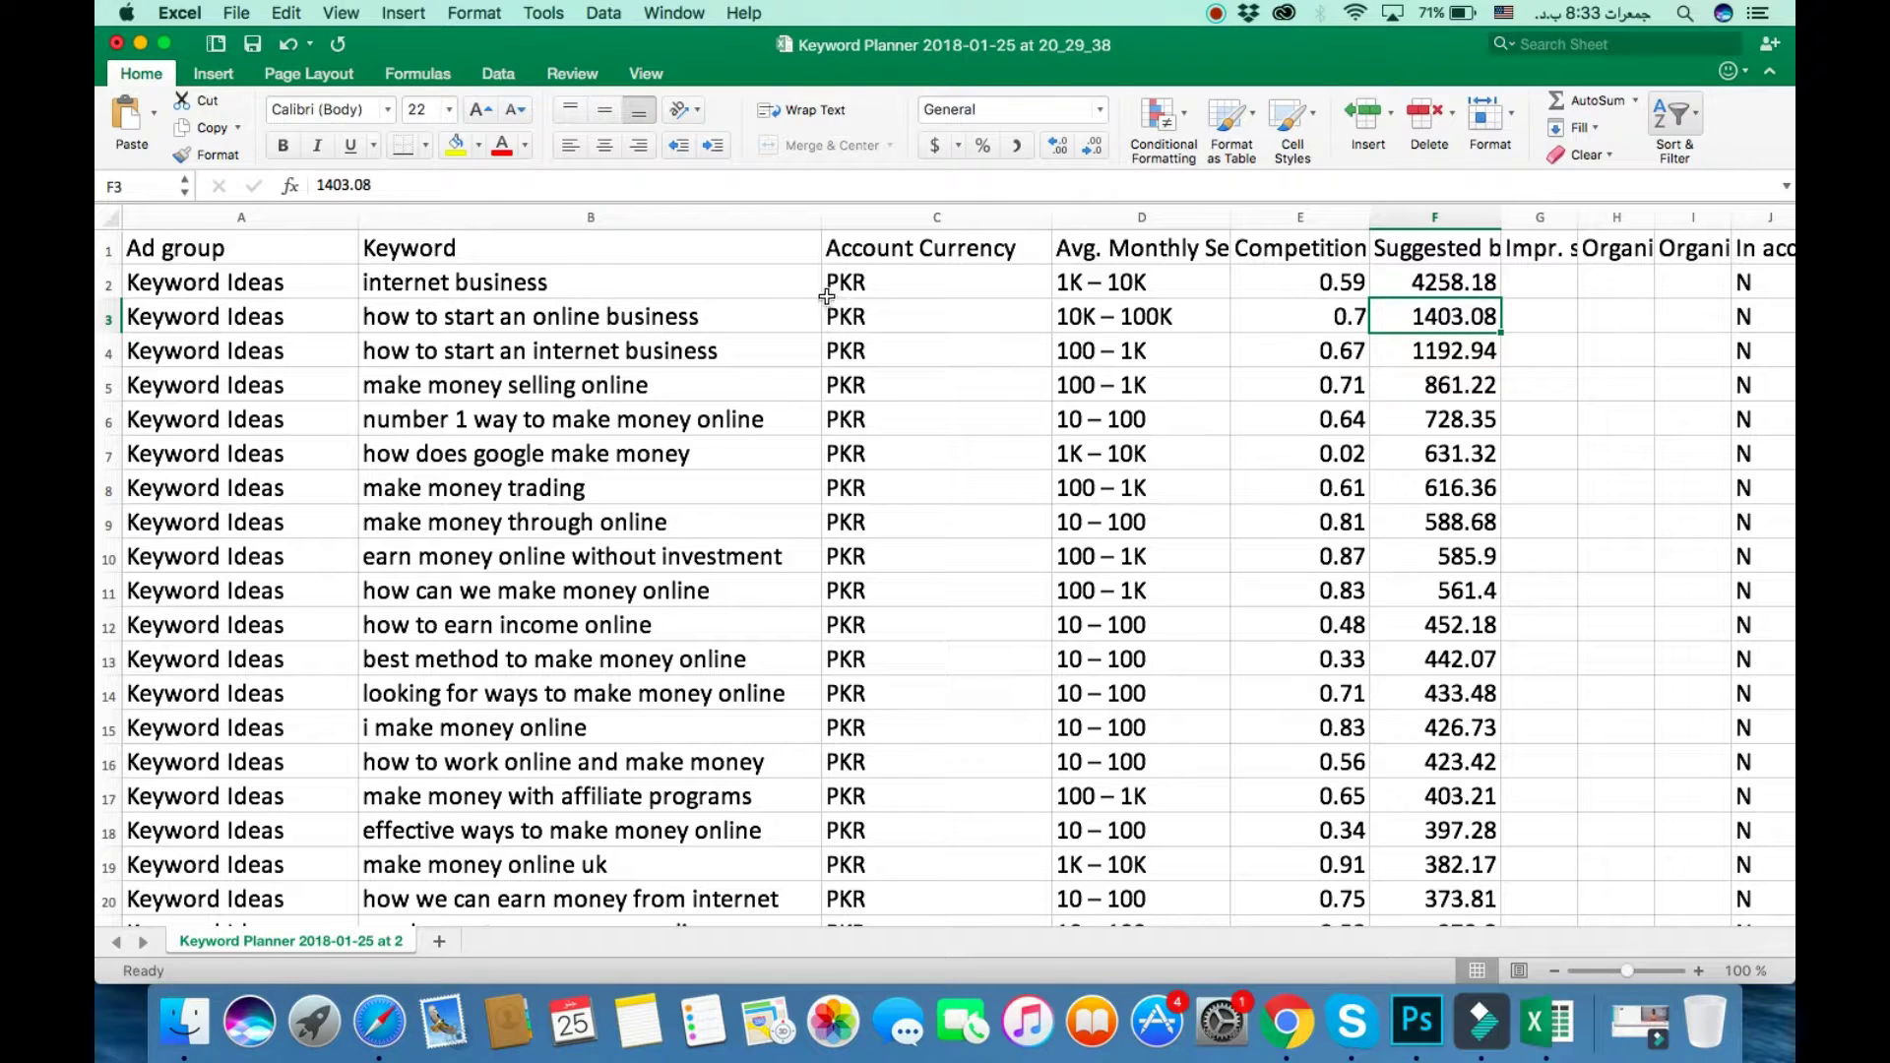
{"action": "left_click_drag", "start_coordinate": [825, 301], "coordinate": [1480, 313]}
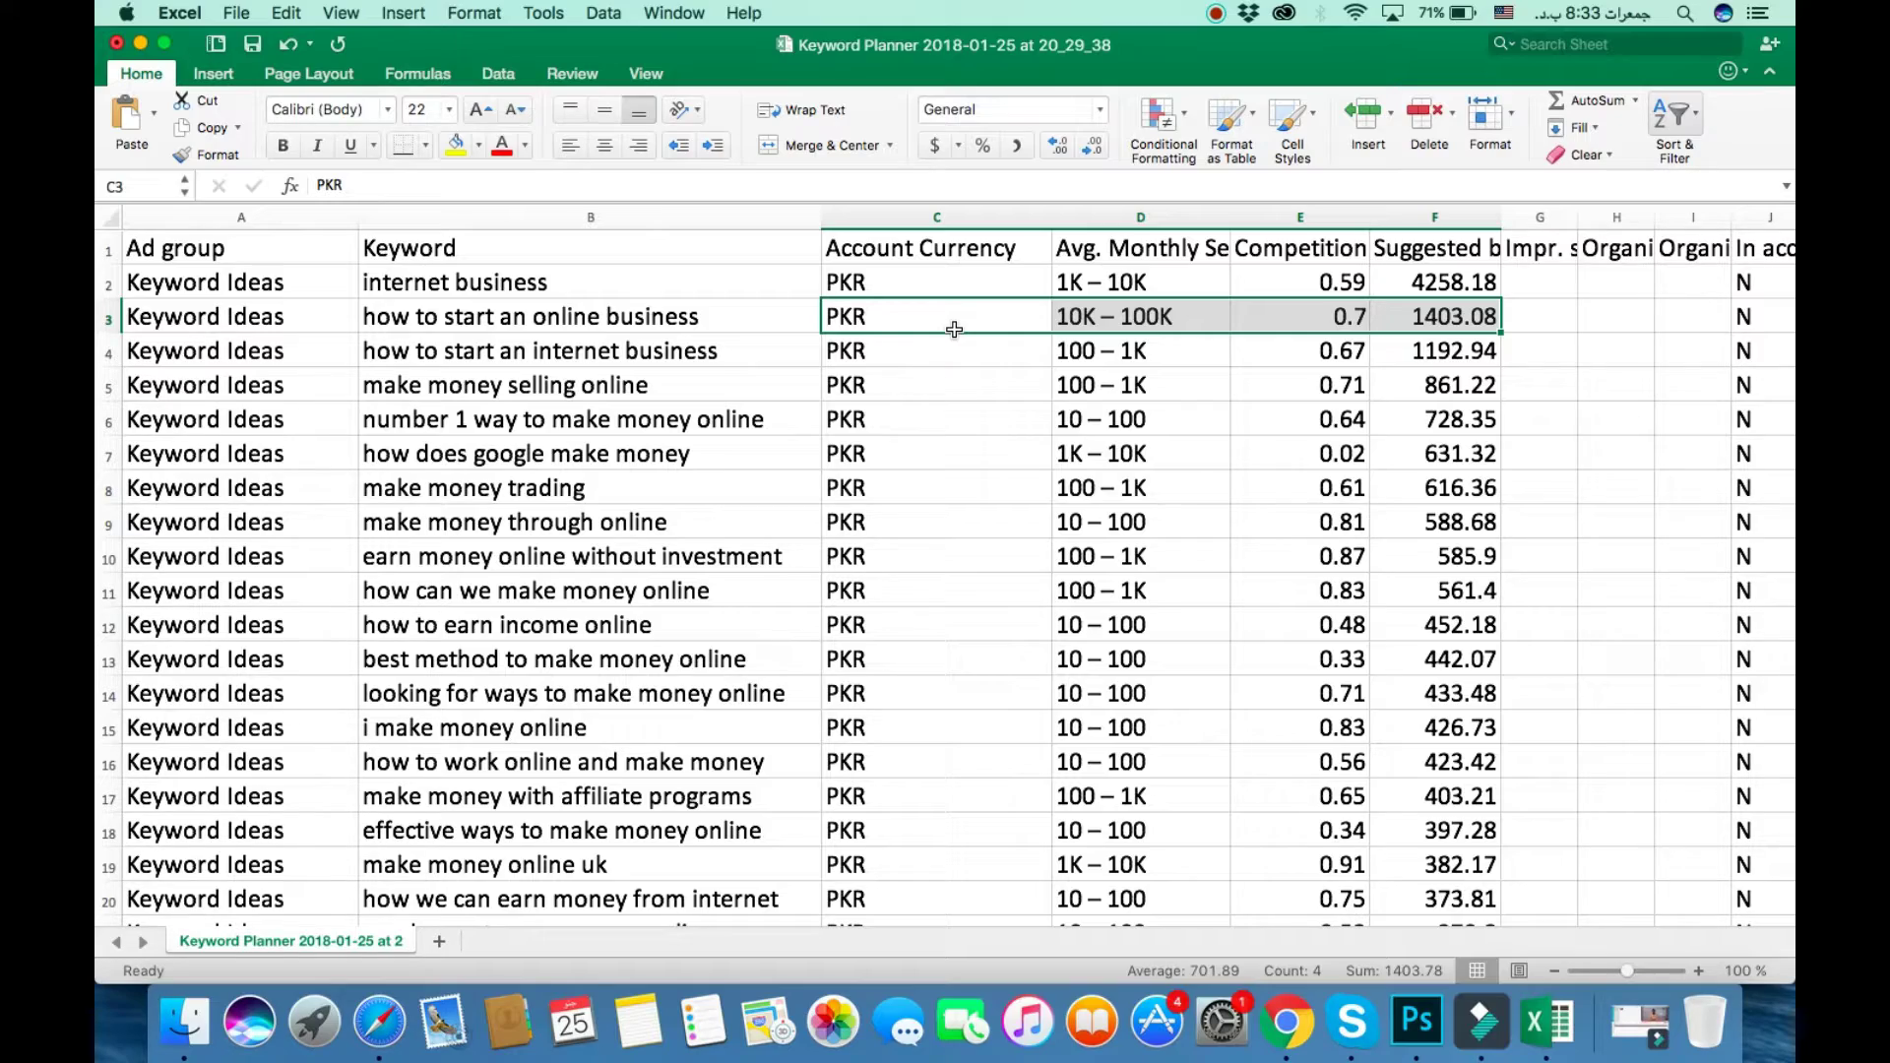
{"action": "scroll", "coordinate": [1141, 549], "scroll_direction": "down", "scroll_amount": 10}
{"action": "scroll", "coordinate": [1142, 548], "scroll_direction": "up", "scroll_amount": 10}
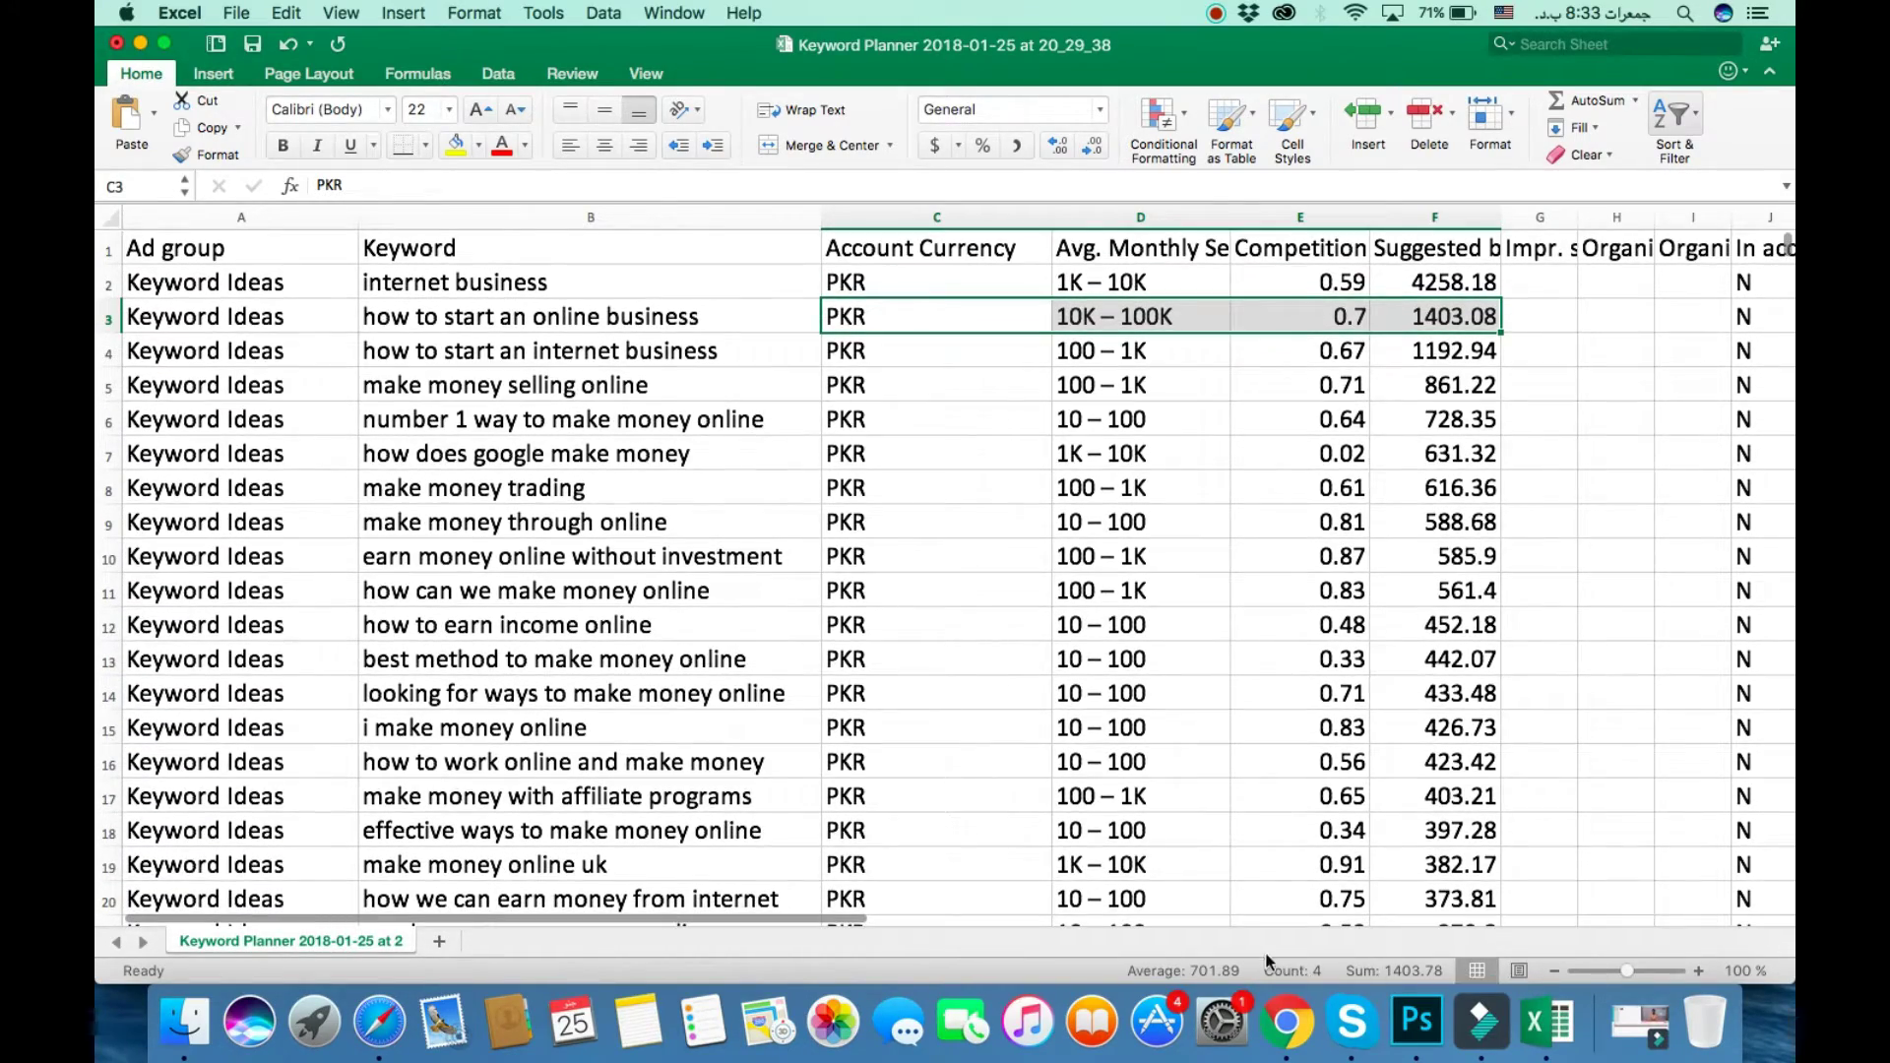